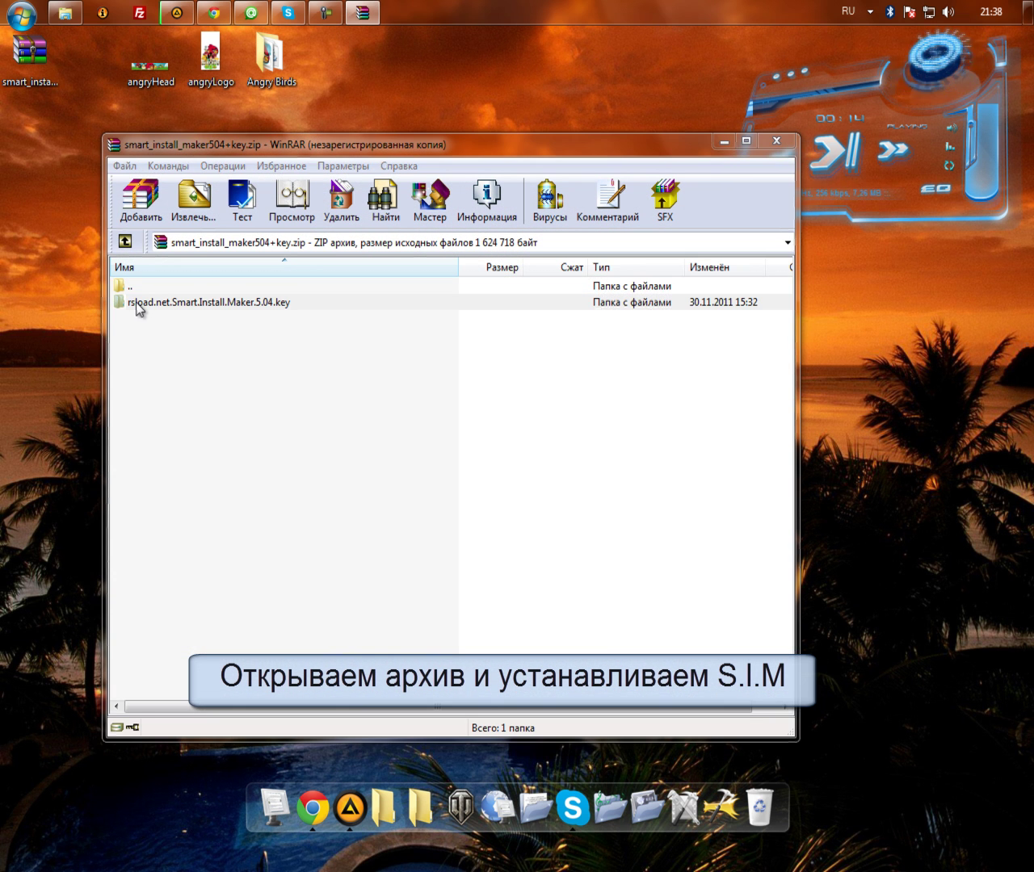
- Dismiss the WinRAR licence reminder, run simsetup.exe from the archive's rsload.net.Smart.Install.Maker.5.04.key folder, and accept Russian as the setup language
left_click(572, 367)
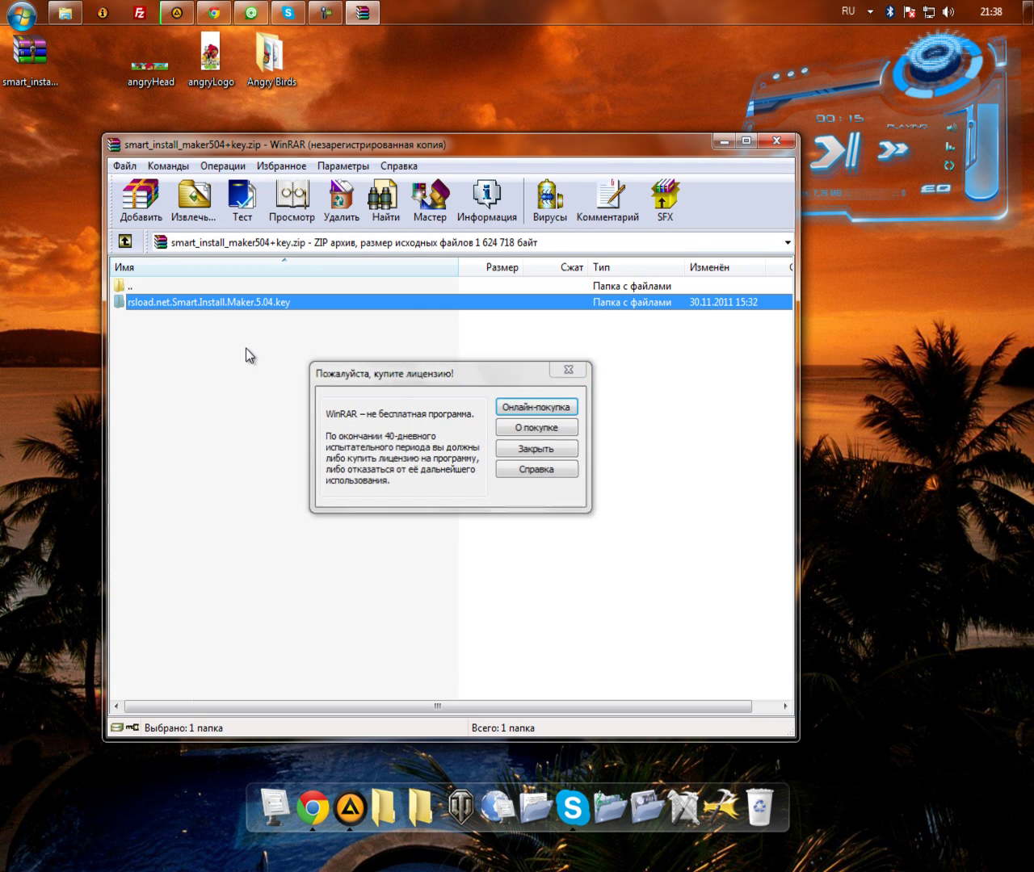
double_click(218, 303)
double_click(154, 335)
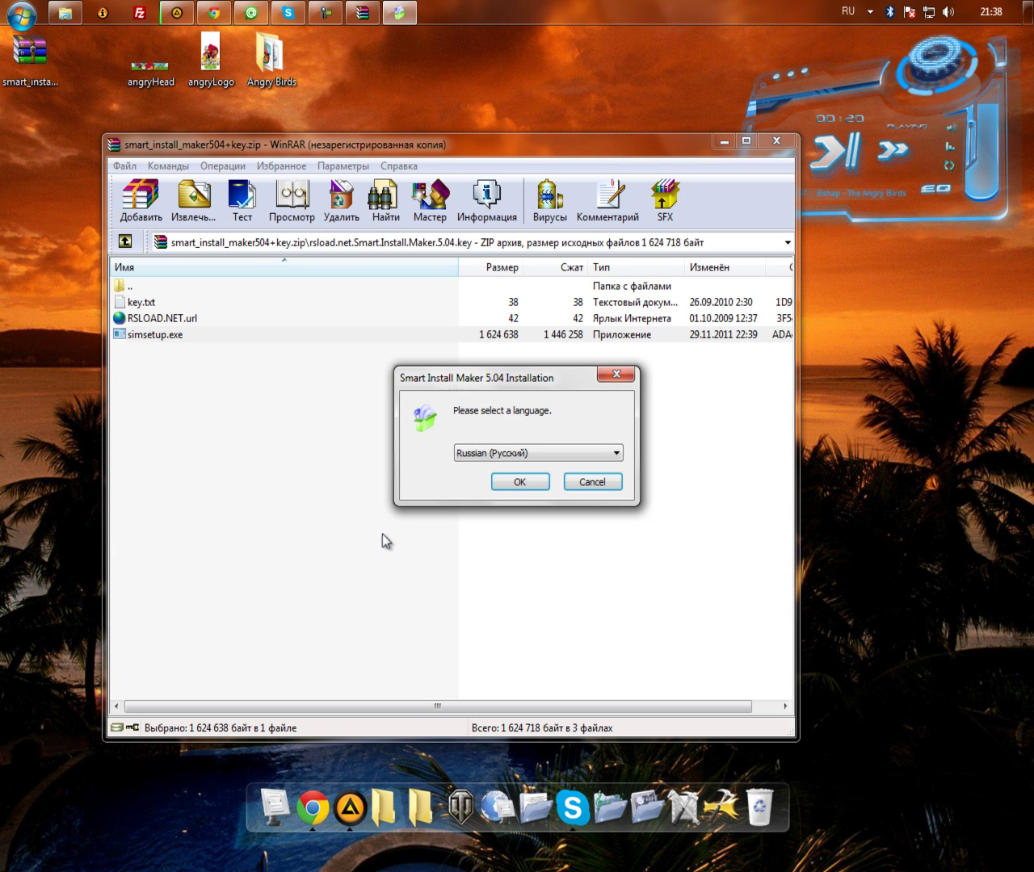
left_click(510, 483)
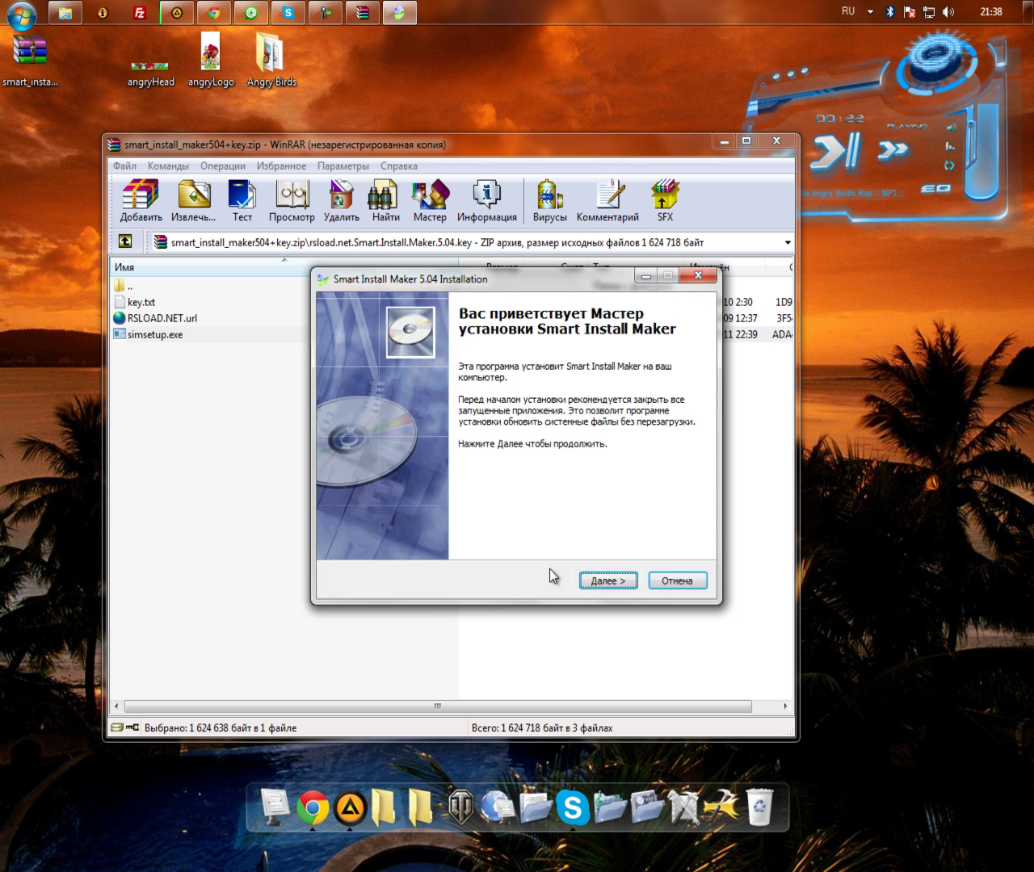
- Install Smart Install Maker in C:\Program Files\Smart Install Maker with a desktop shortcut, and launch it on finishing
left_click(581, 580)
left_click(583, 586)
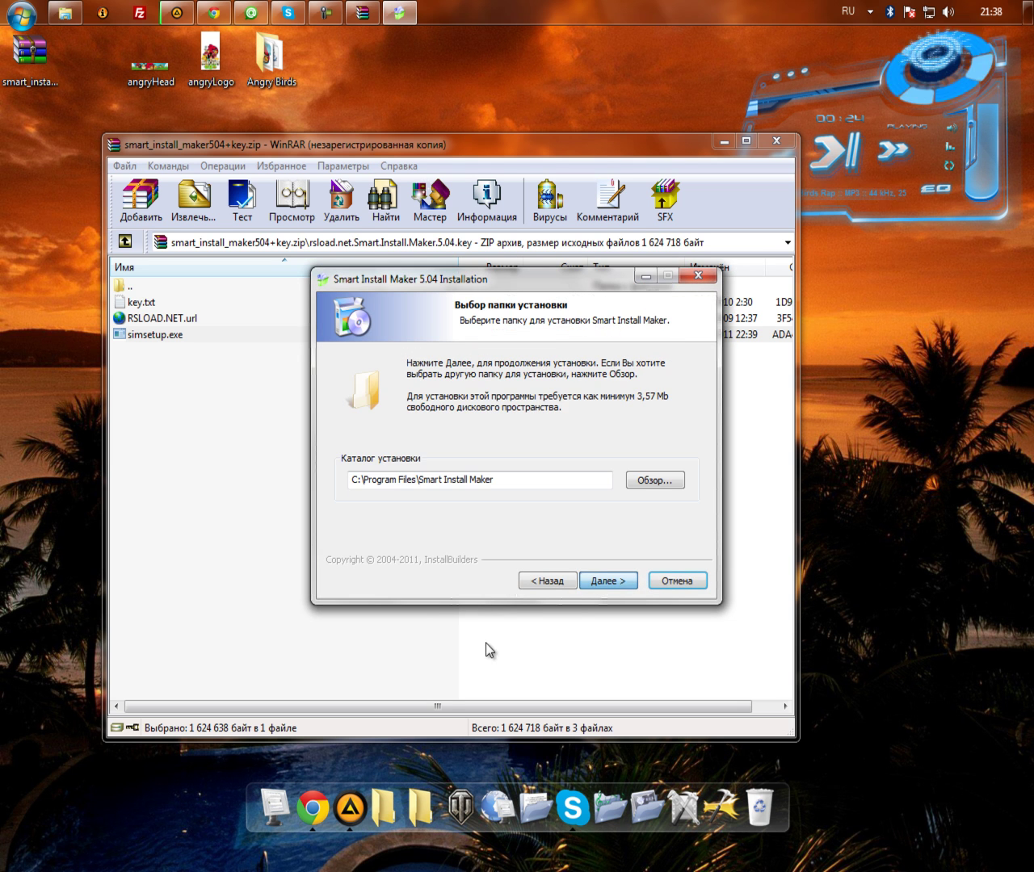
left_click(583, 583)
left_click(596, 583)
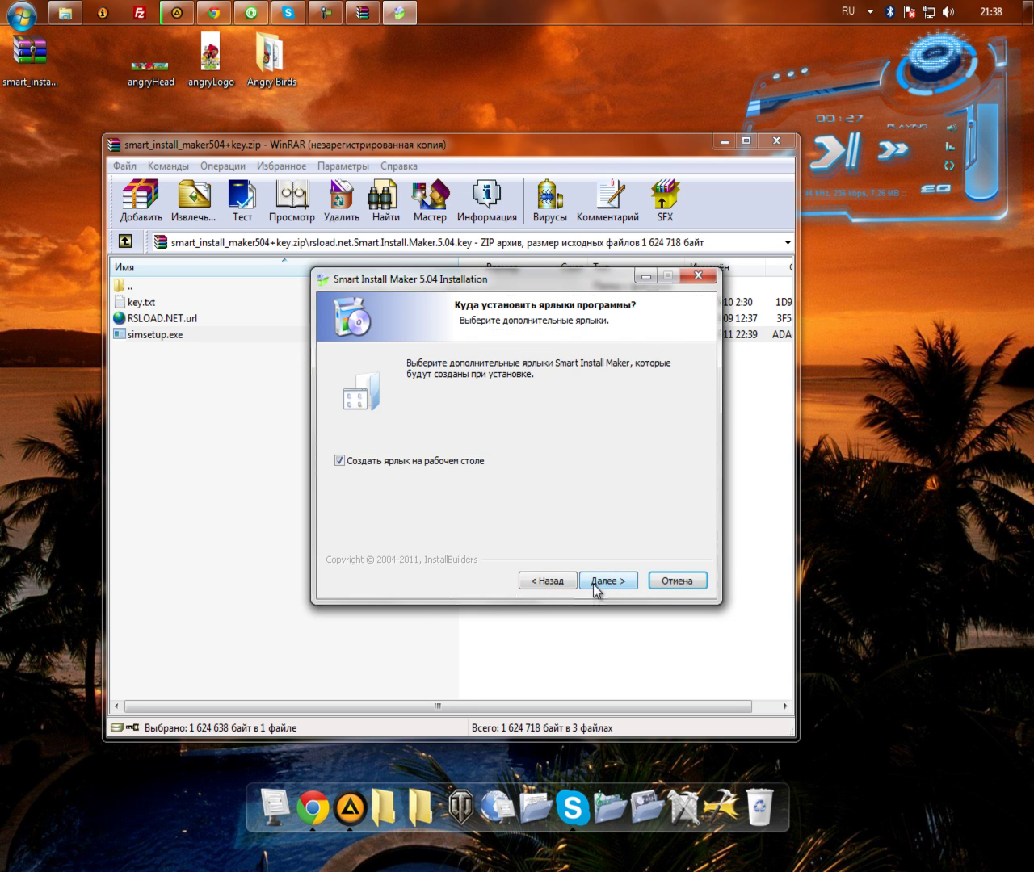
left_click(596, 584)
left_click(598, 582)
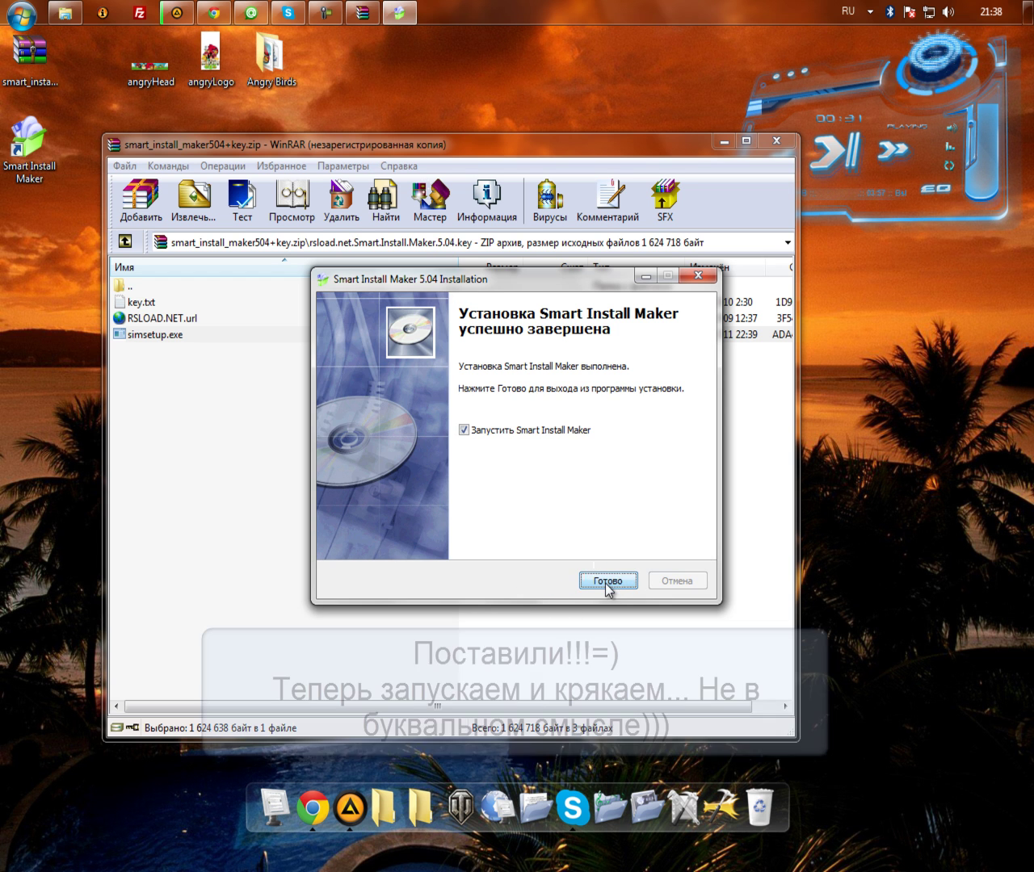
left_click(608, 581)
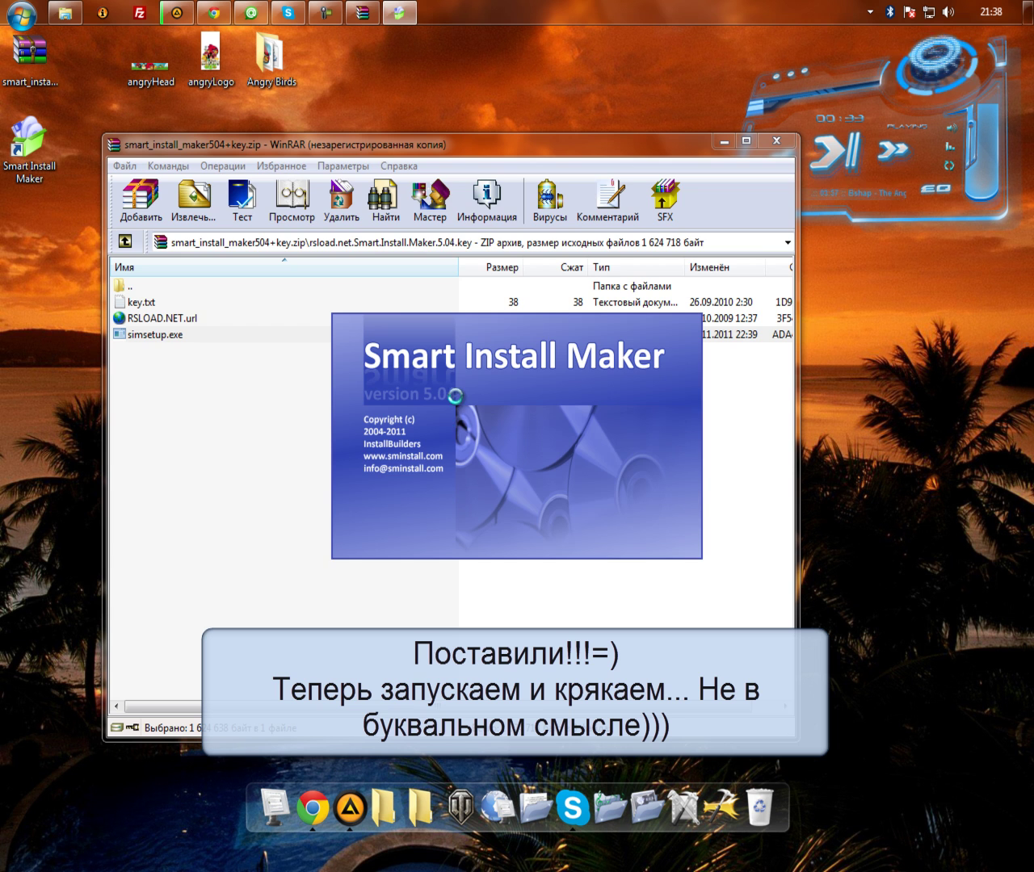
- Open key.txt from the archive, close the archive window, and bring up Smart Install Maker's registration key form
left_click_drag(469, 185, 599, 204)
double_click(142, 302)
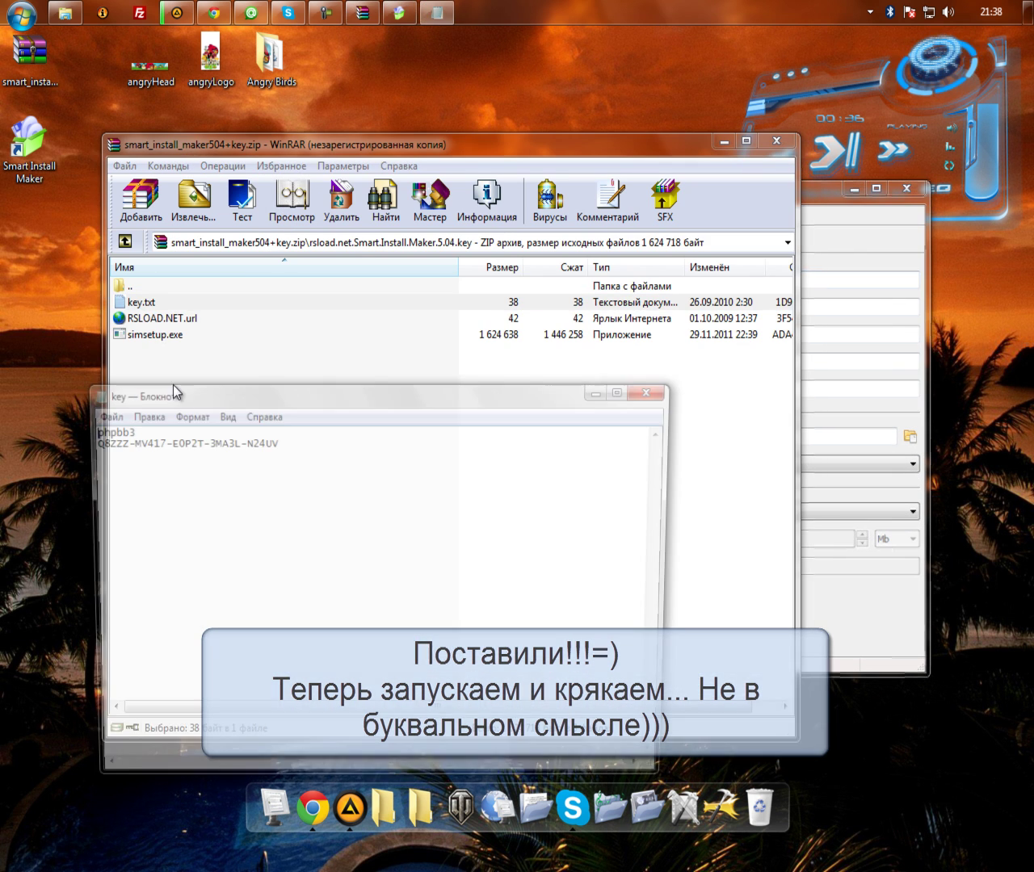
left_click(776, 142)
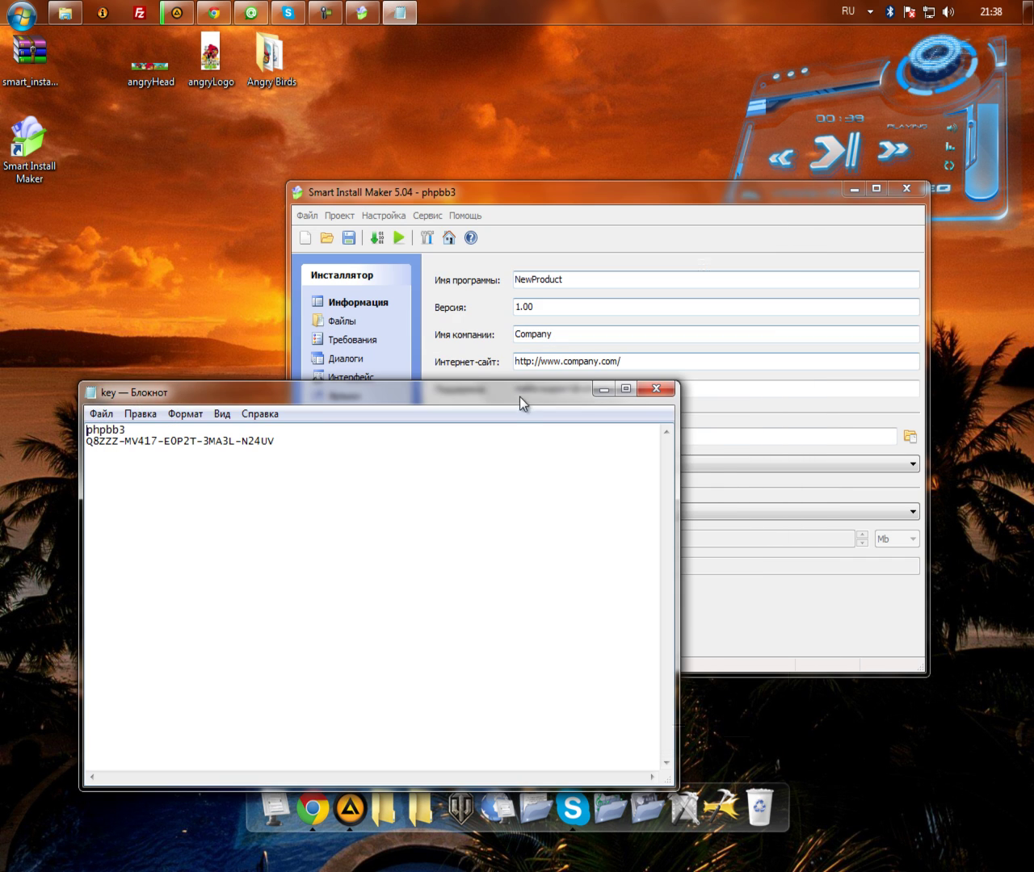
left_click(425, 218)
left_click(461, 216)
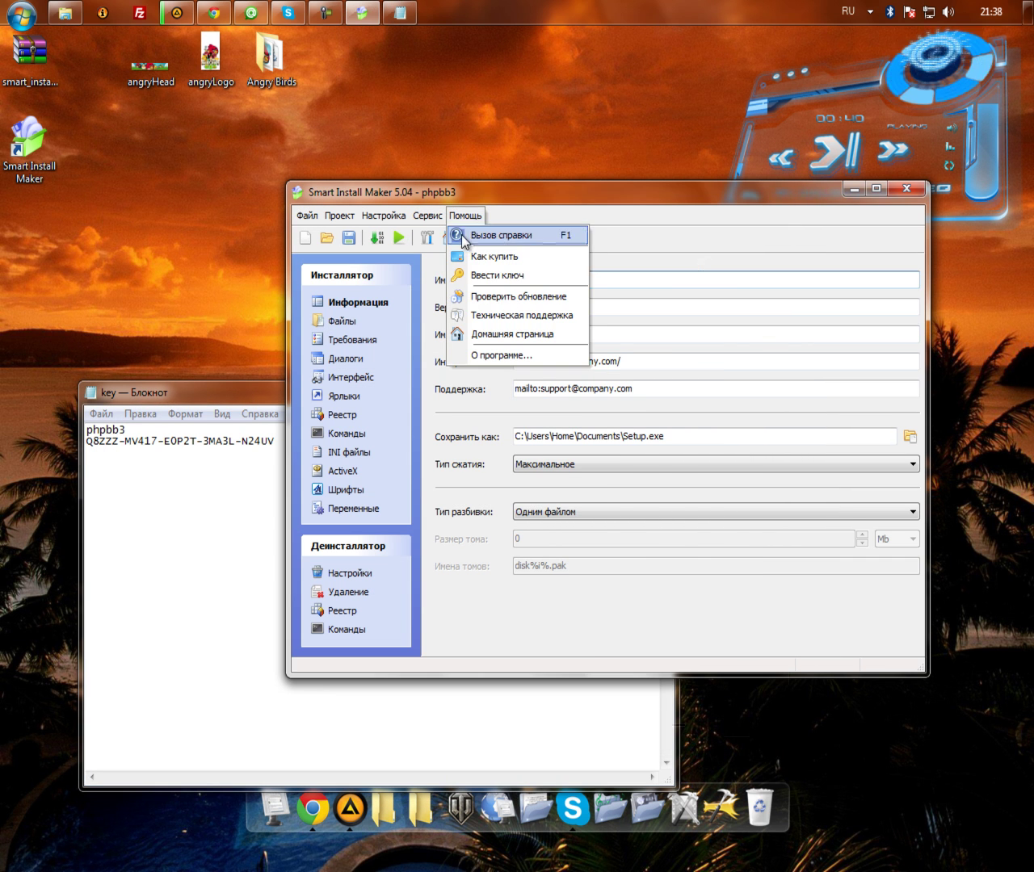
left_click(471, 276)
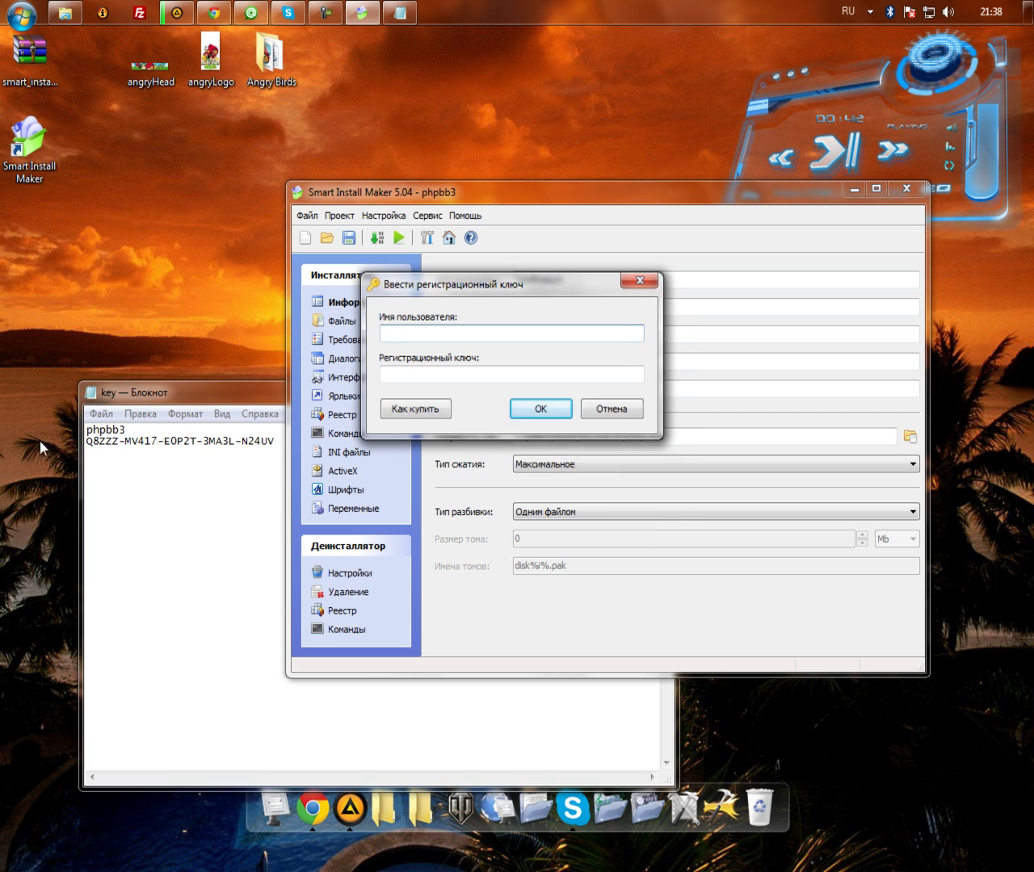
- Copy the user name from the key text file into the registration form's user name field
double_click(106, 428)
right_click(105, 430)
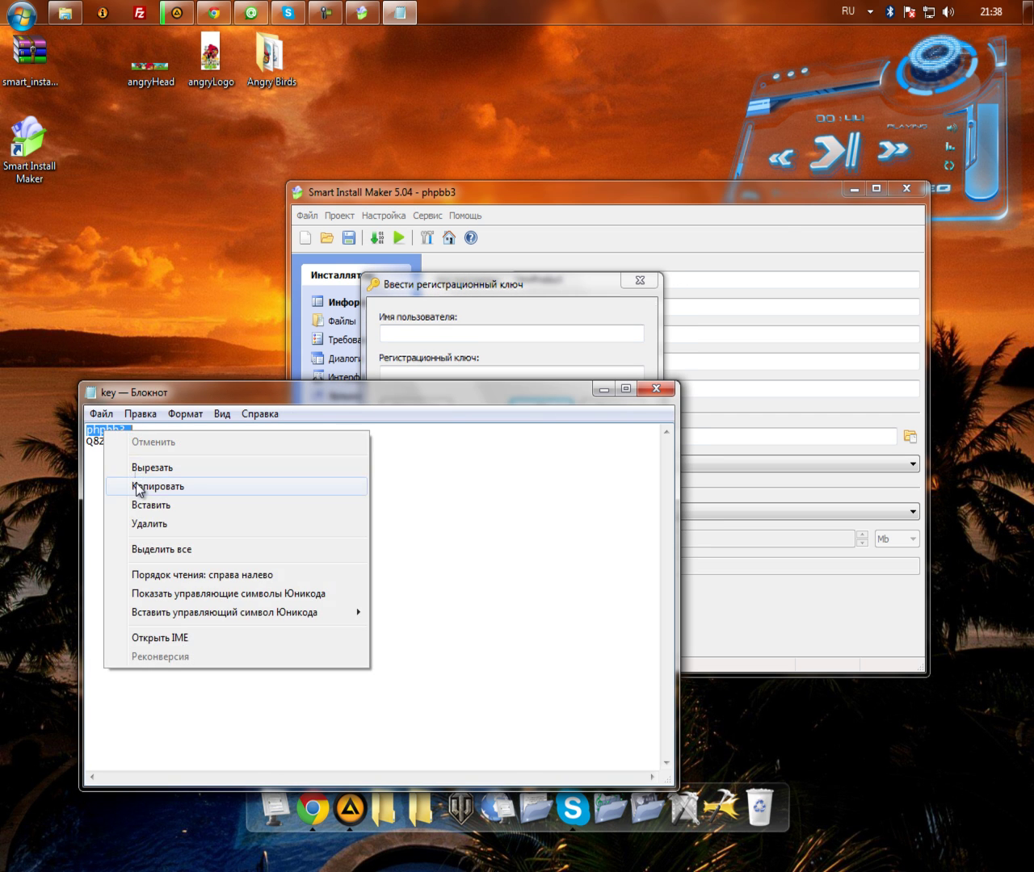
left_click(133, 488)
left_click(396, 299)
right_click(404, 332)
left_click(413, 401)
- Copy the registration key from the text file into the registration key field and submit the registration
left_click_drag(274, 442, 86, 441)
right_click(105, 440)
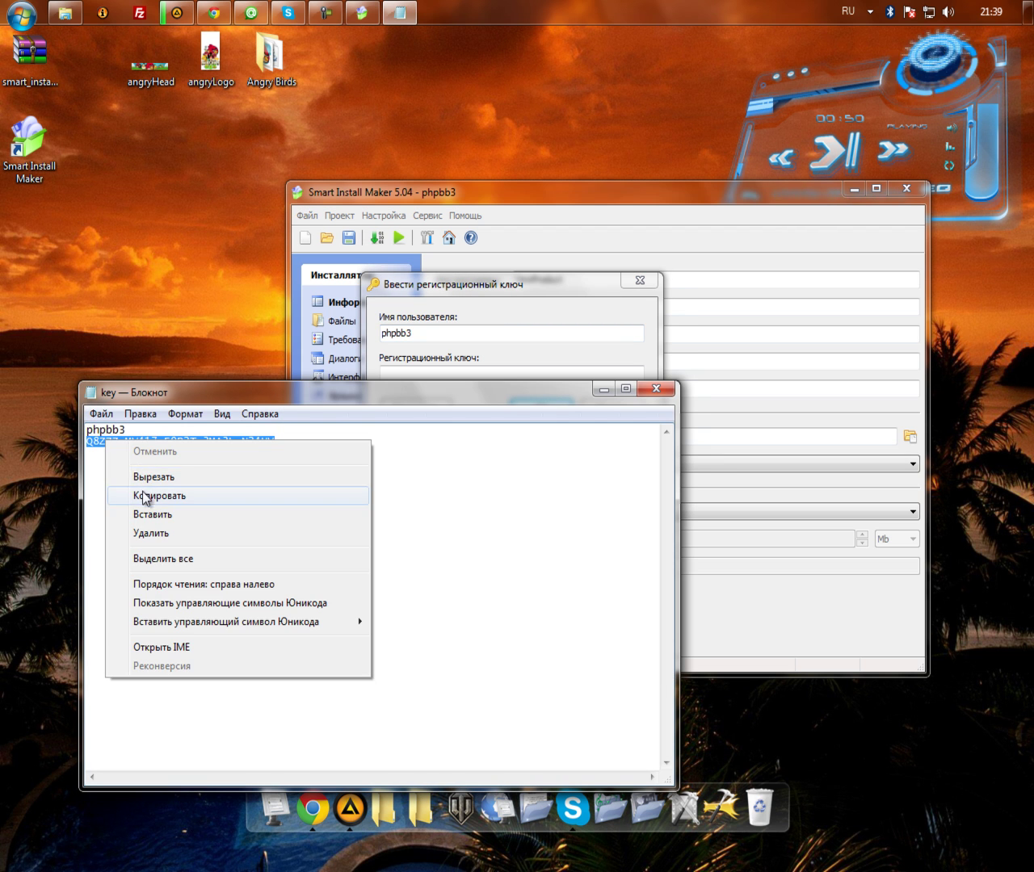
left_click(144, 495)
left_click(439, 286)
right_click(408, 373)
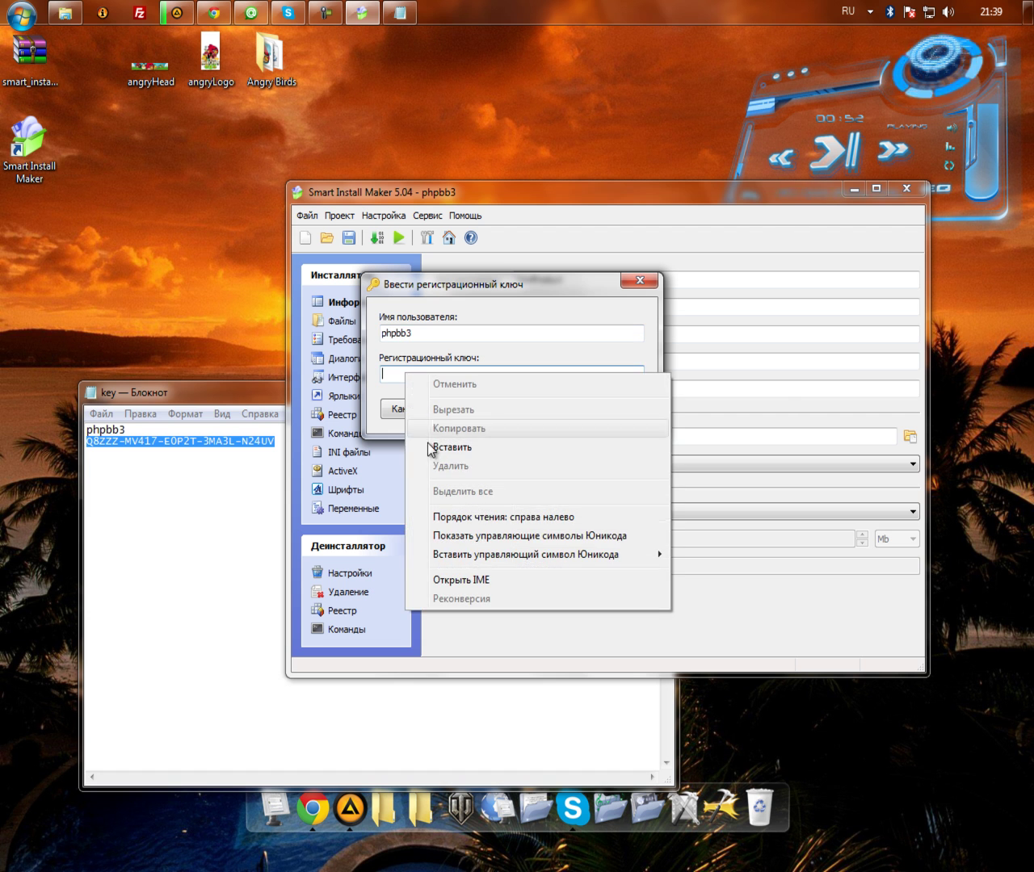
left_click(436, 446)
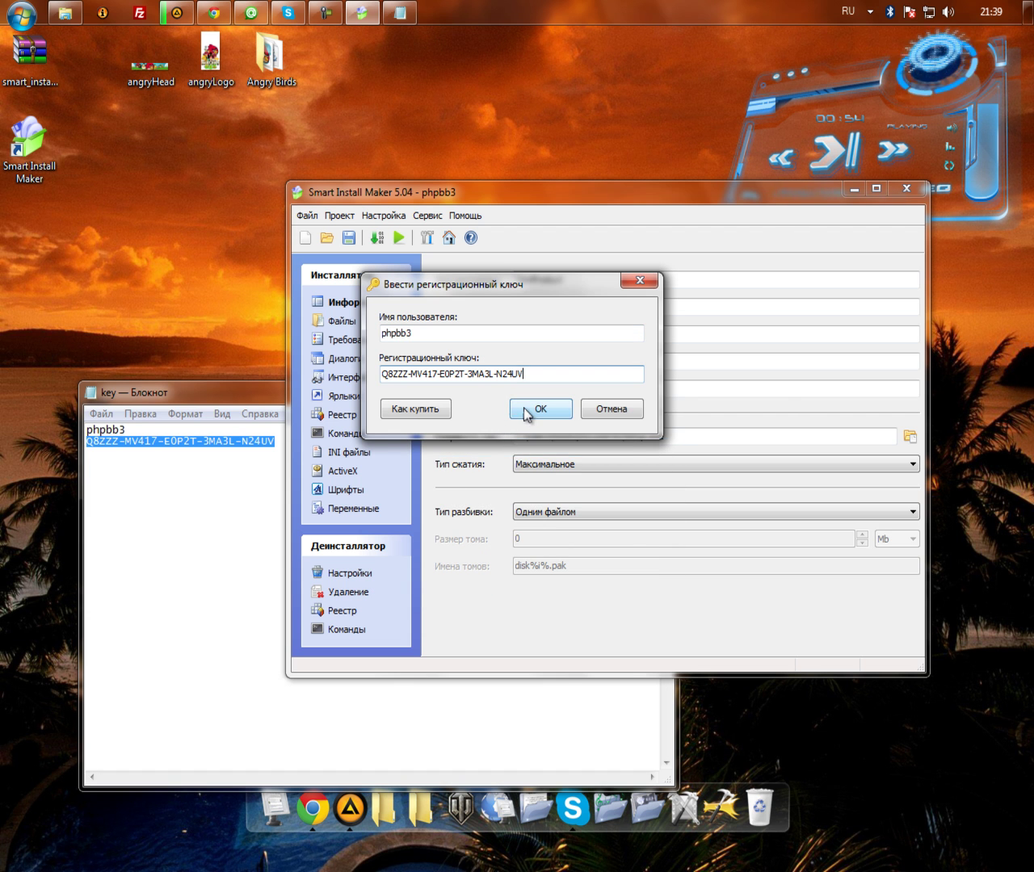
left_click(527, 412)
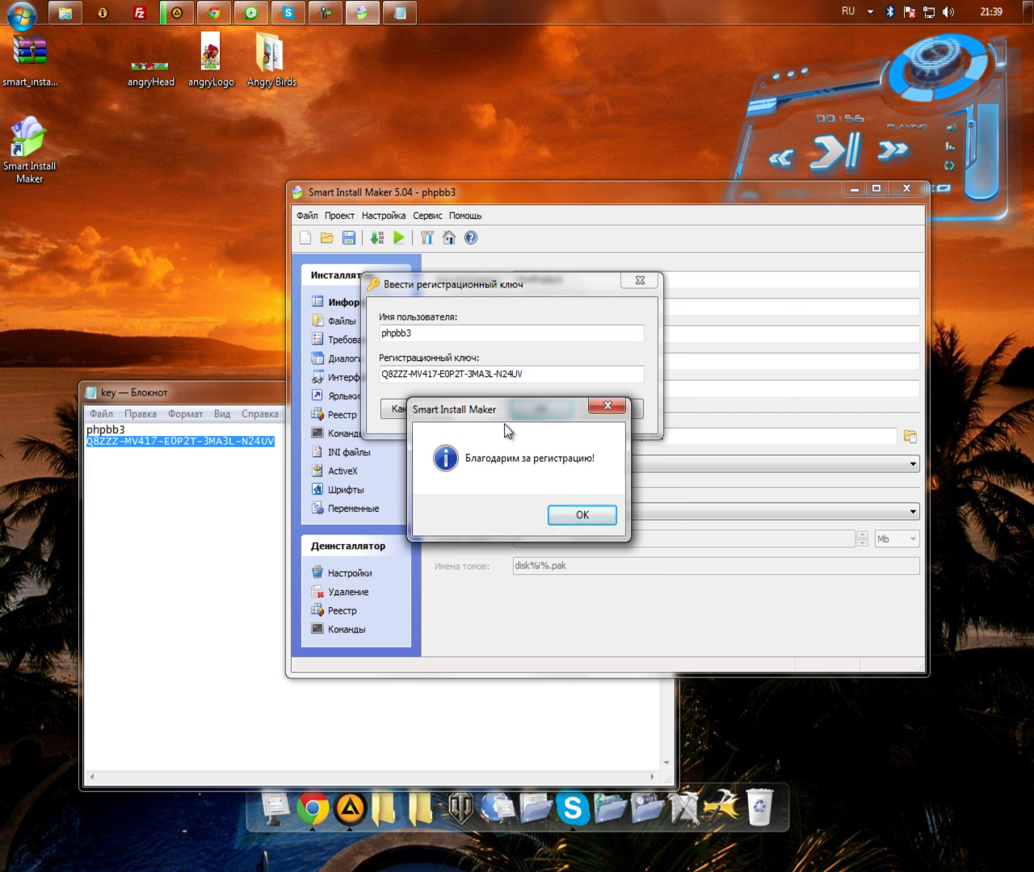
left_click(571, 517)
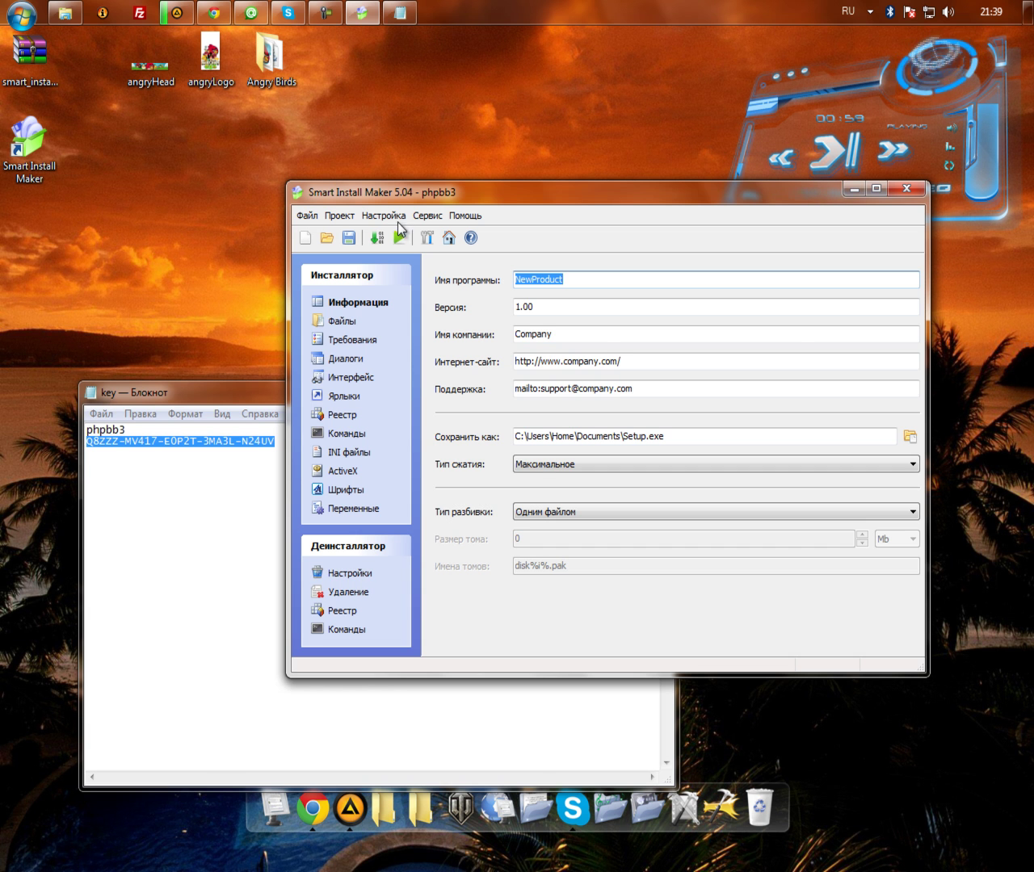
- Examine the contents of the Angry Birds folder on the desktop and close its window
left_click(273, 83)
double_click(273, 84)
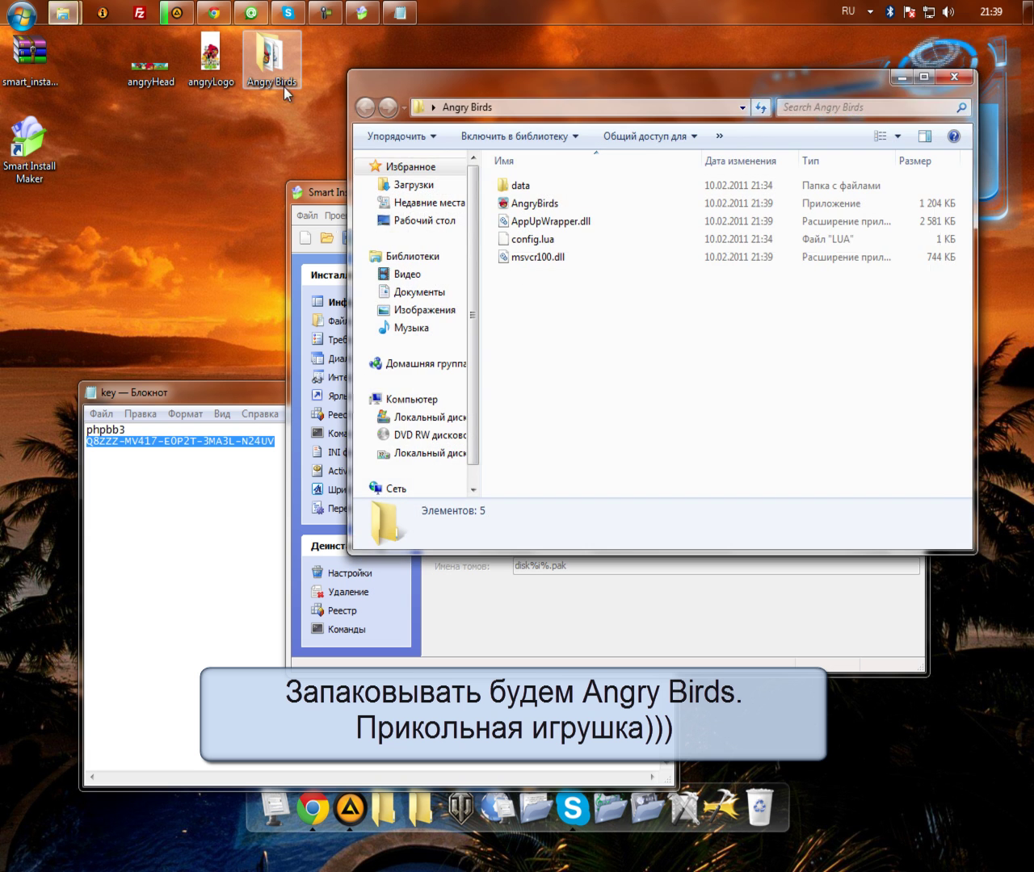
left_click(953, 74)
- Set the program name to Angry Birds, copied from the desktop folder's name, and the version to 1.0.0
left_click(270, 81)
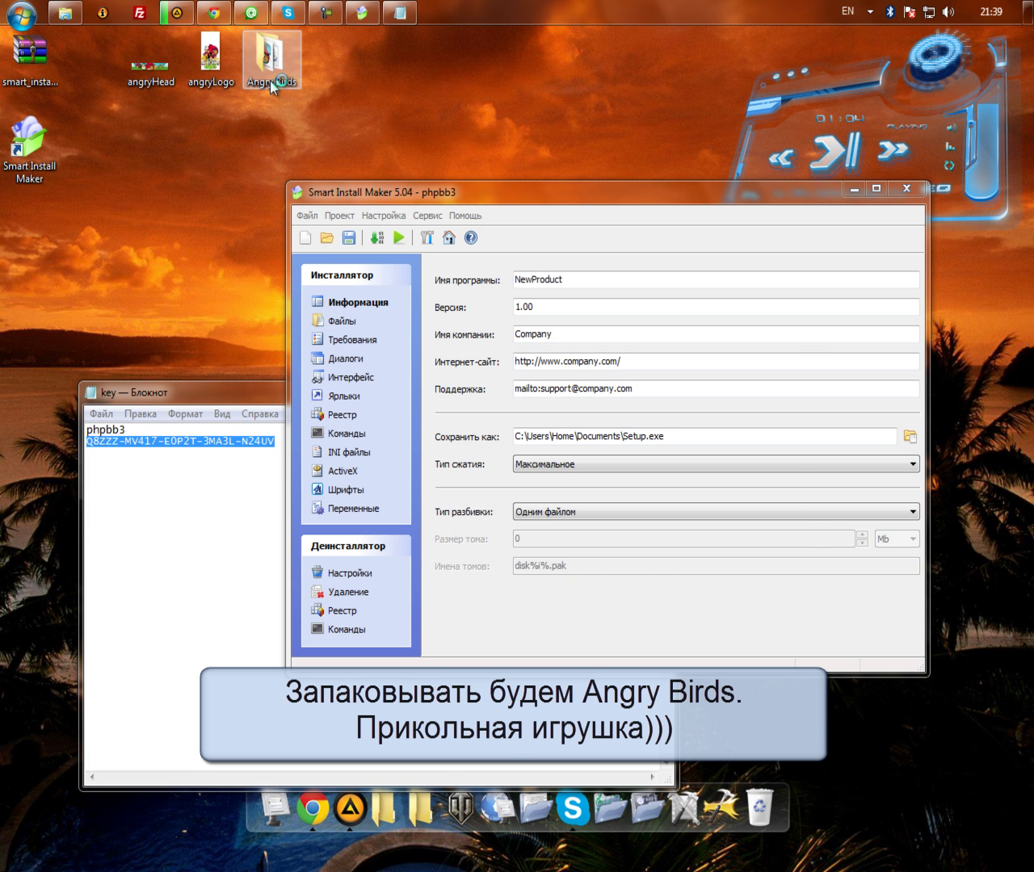
left_click(270, 81)
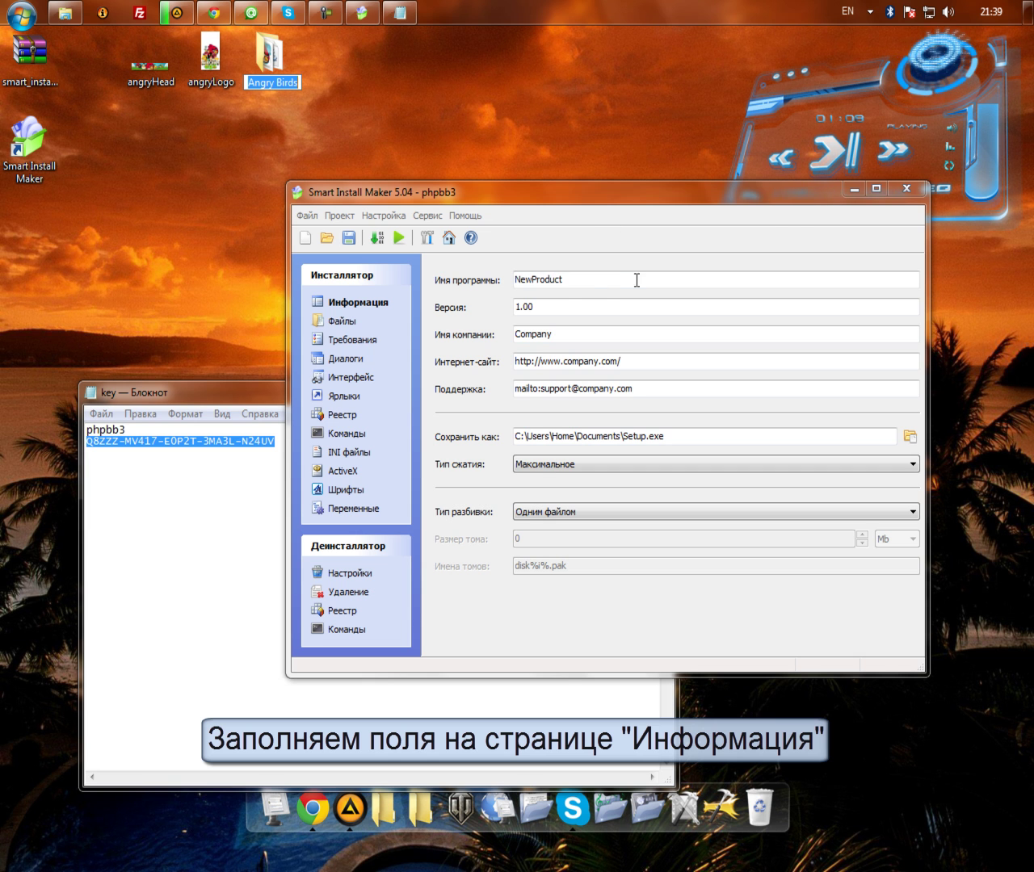
double_click(559, 281)
key("ctrl+v")
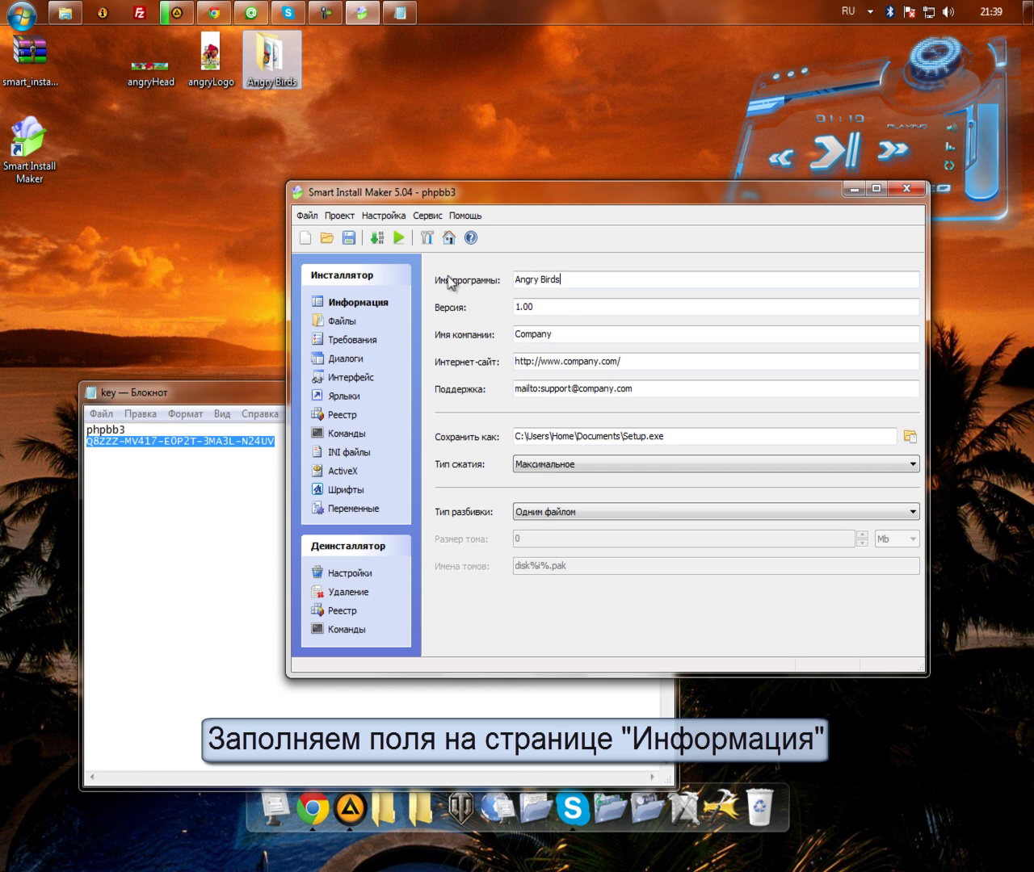
left_click(530, 306)
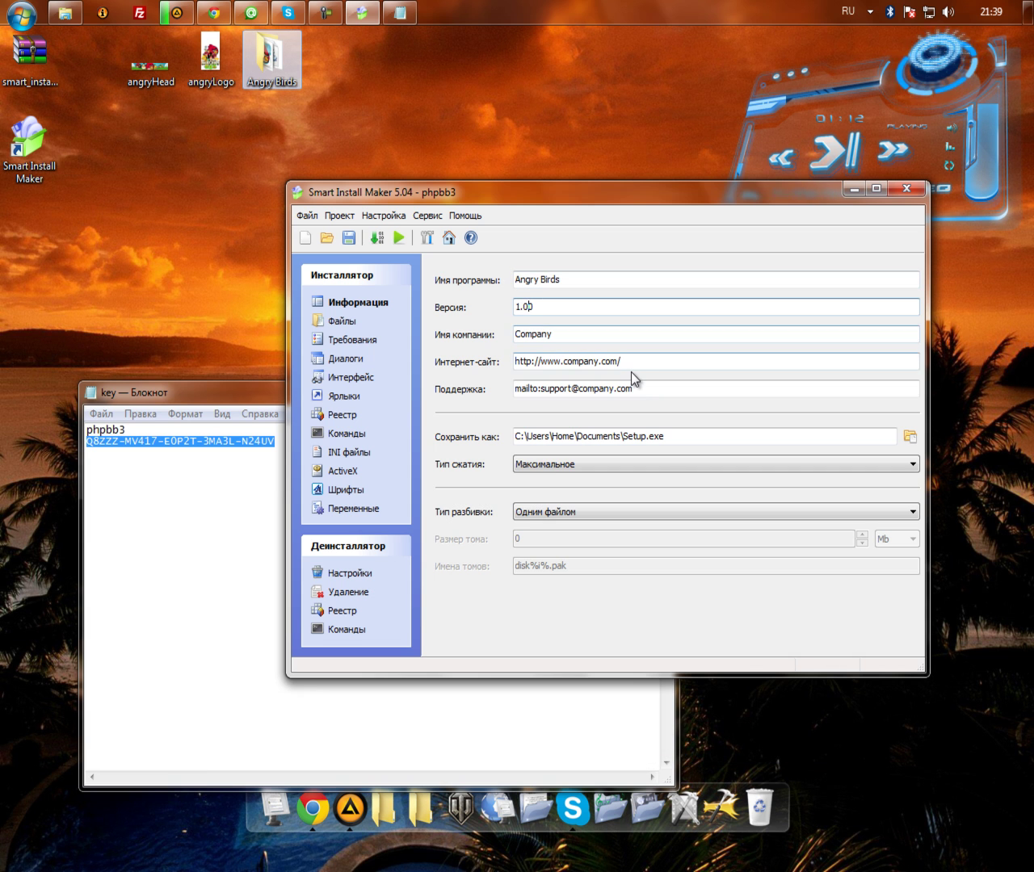
key("alt+shift")
type(".")
- Clear the company name, website and support fields in the installer information
double_click(563, 334)
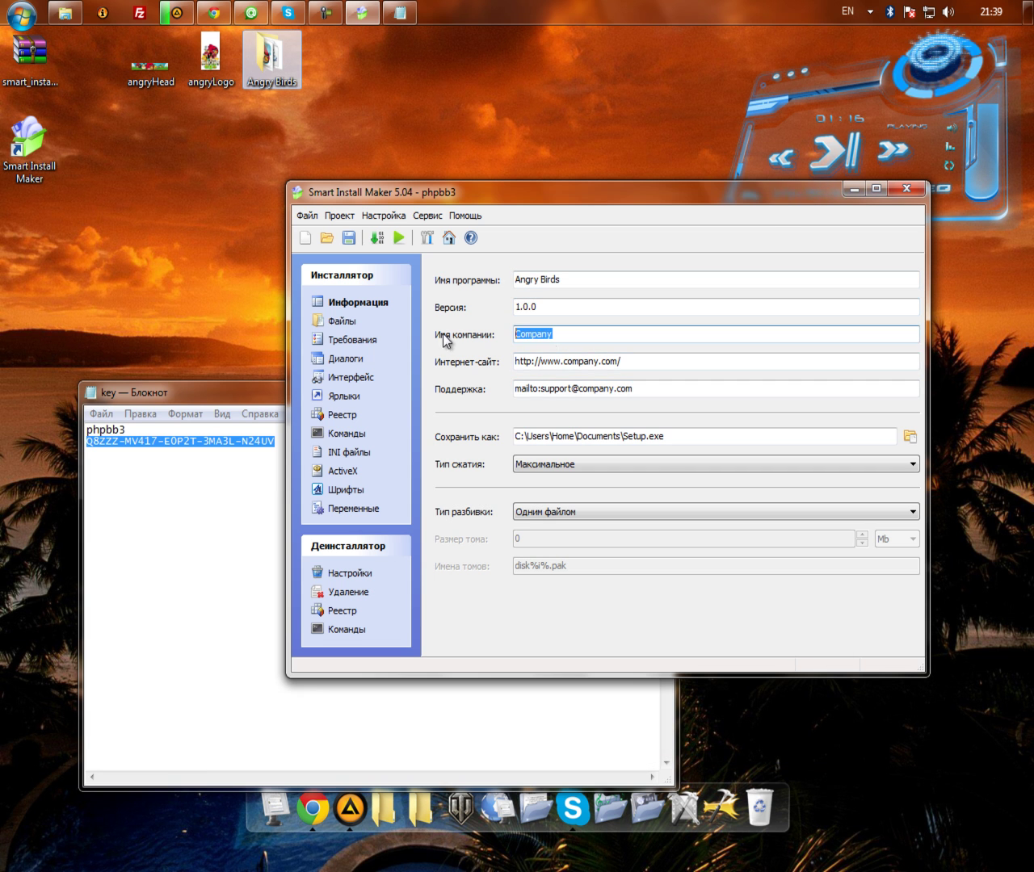
key("BackSpace")
left_click(618, 361)
key("ctrl+a")
key("BackSpace")
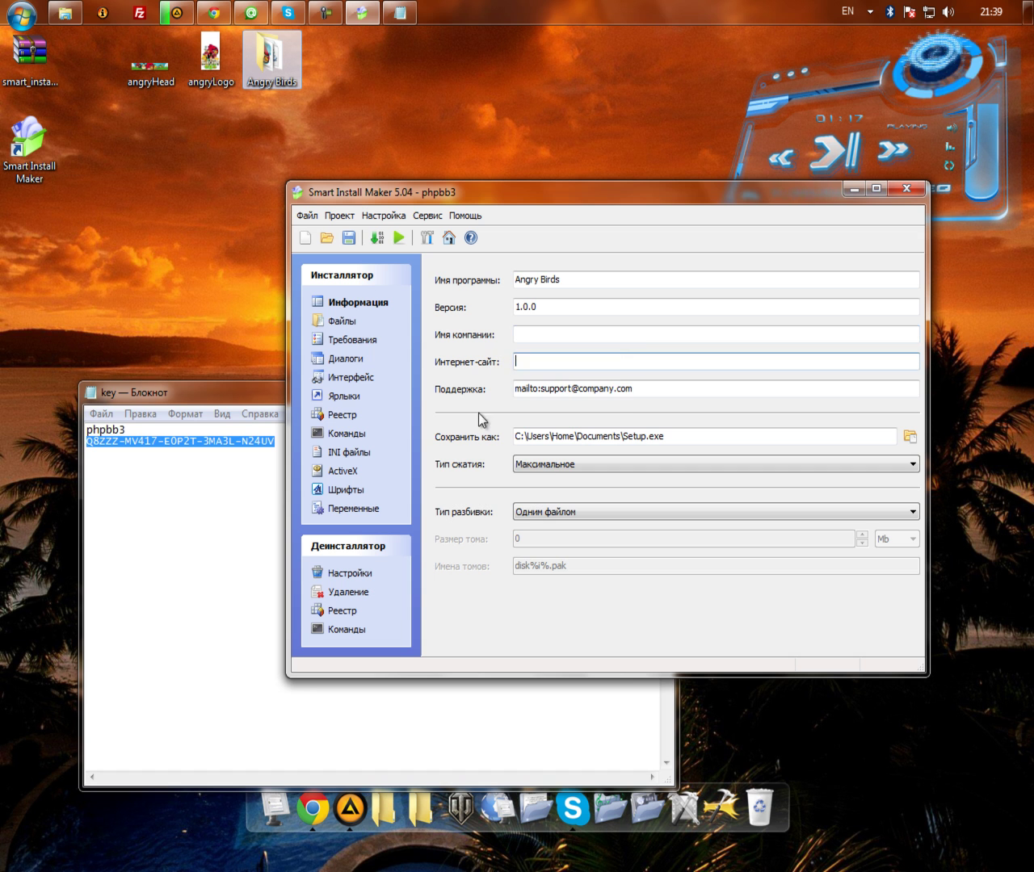
left_click(632, 393)
key("ctrl+a")
key("BackSpace")
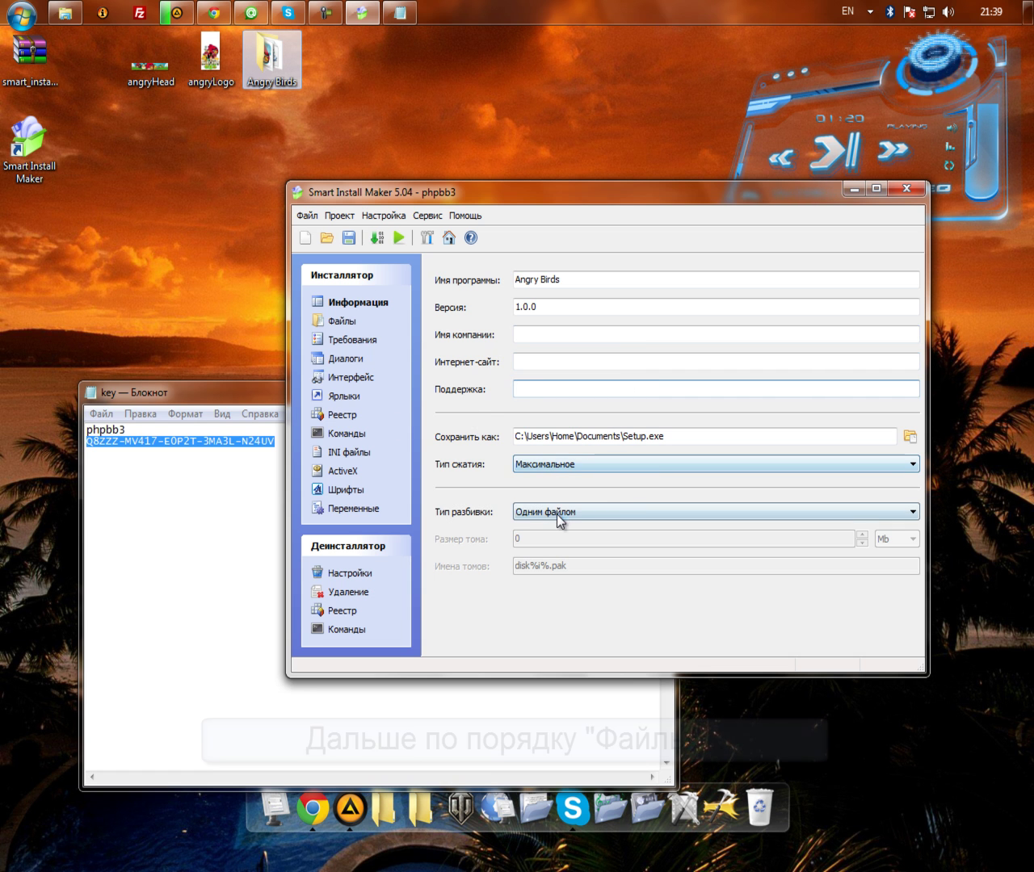
- Add the whole desktop folder Angry Birds to the installer's files, extracting to %InstallPath% with existing files replaced, and check the list
left_click(340, 323)
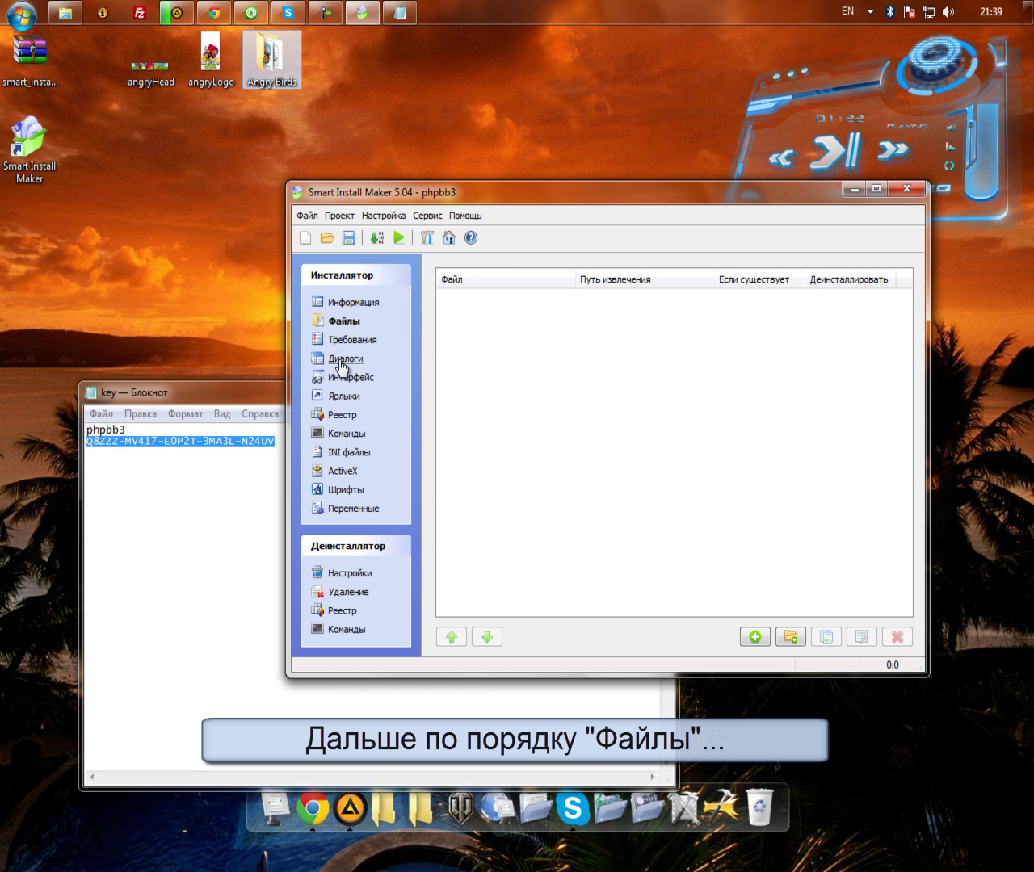
left_click(791, 637)
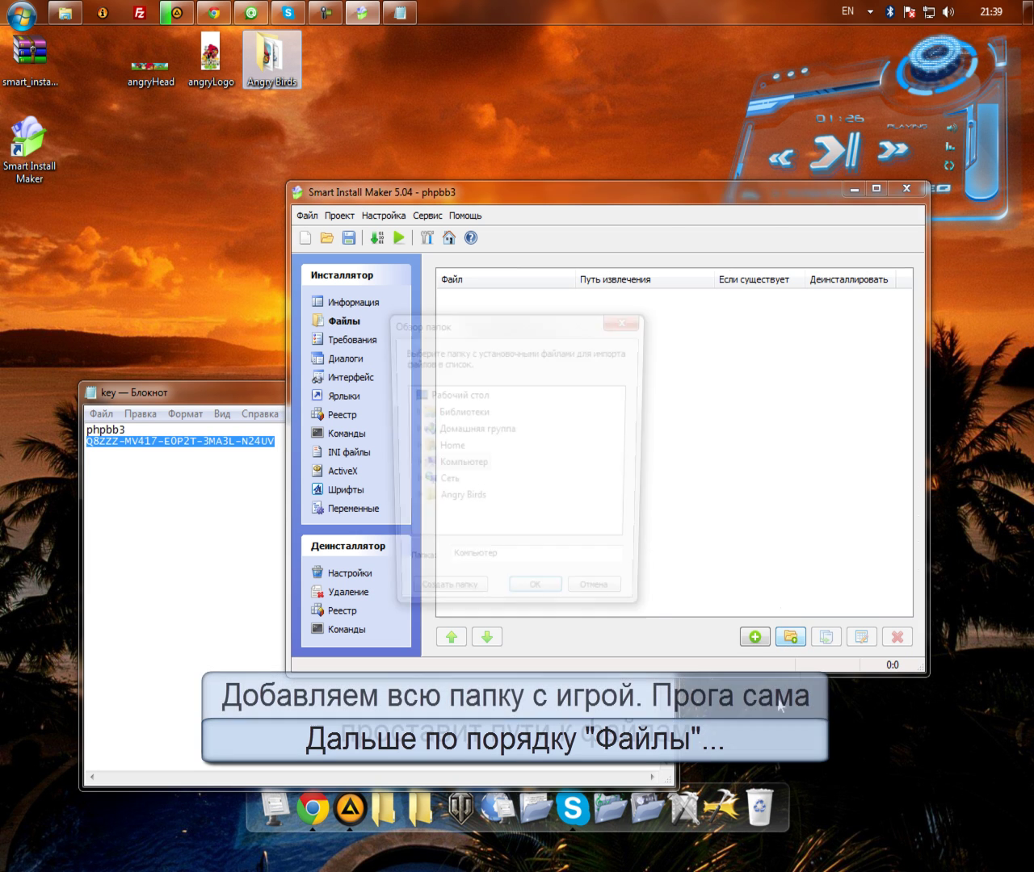
left_click(458, 501)
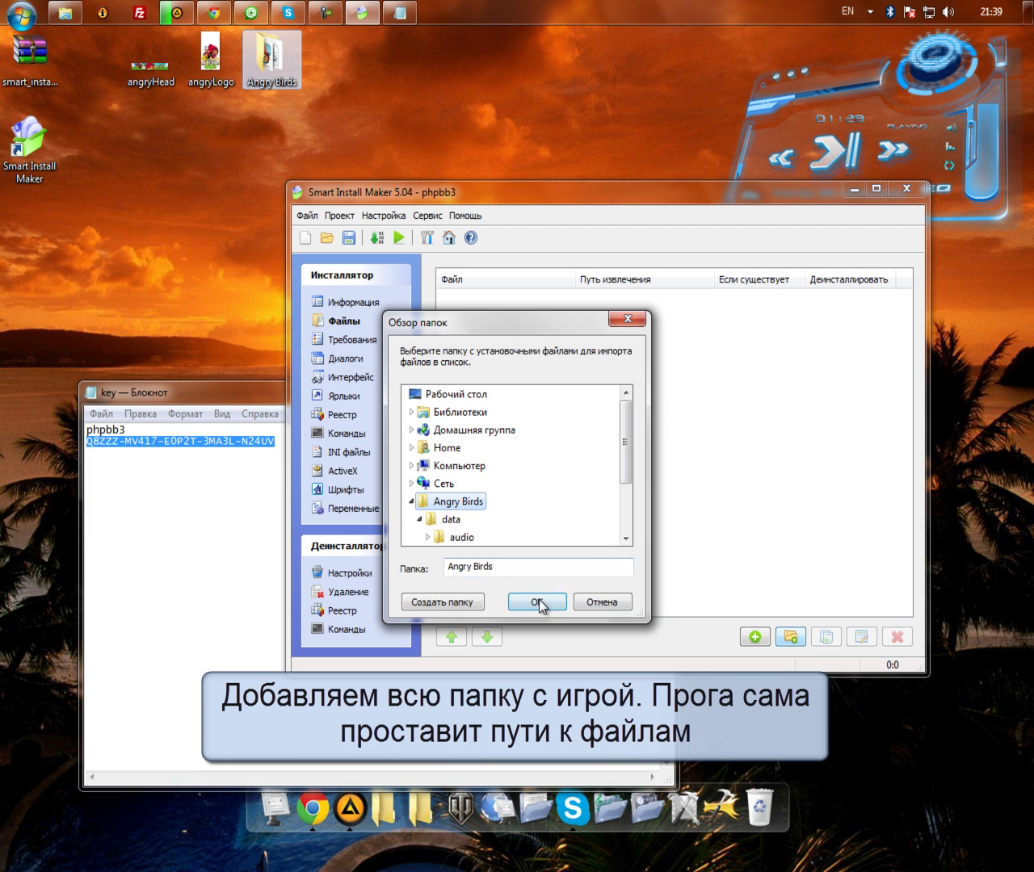
left_click(537, 601)
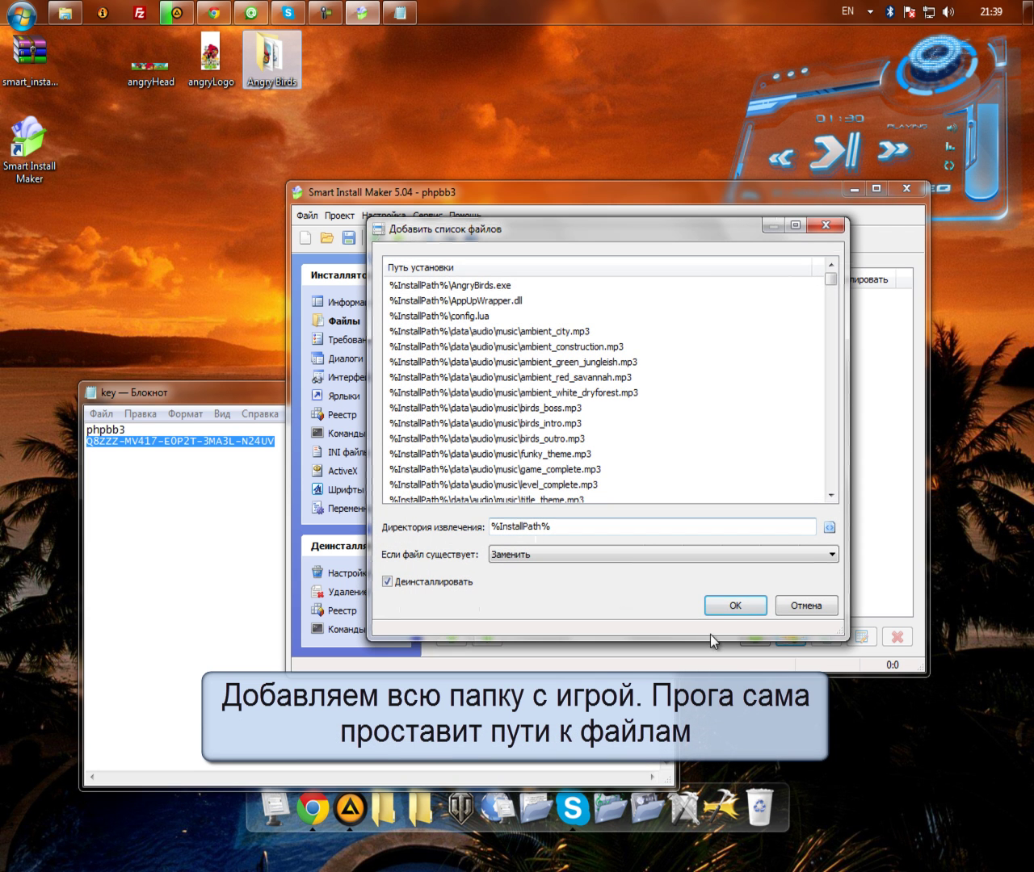
left_click(744, 605)
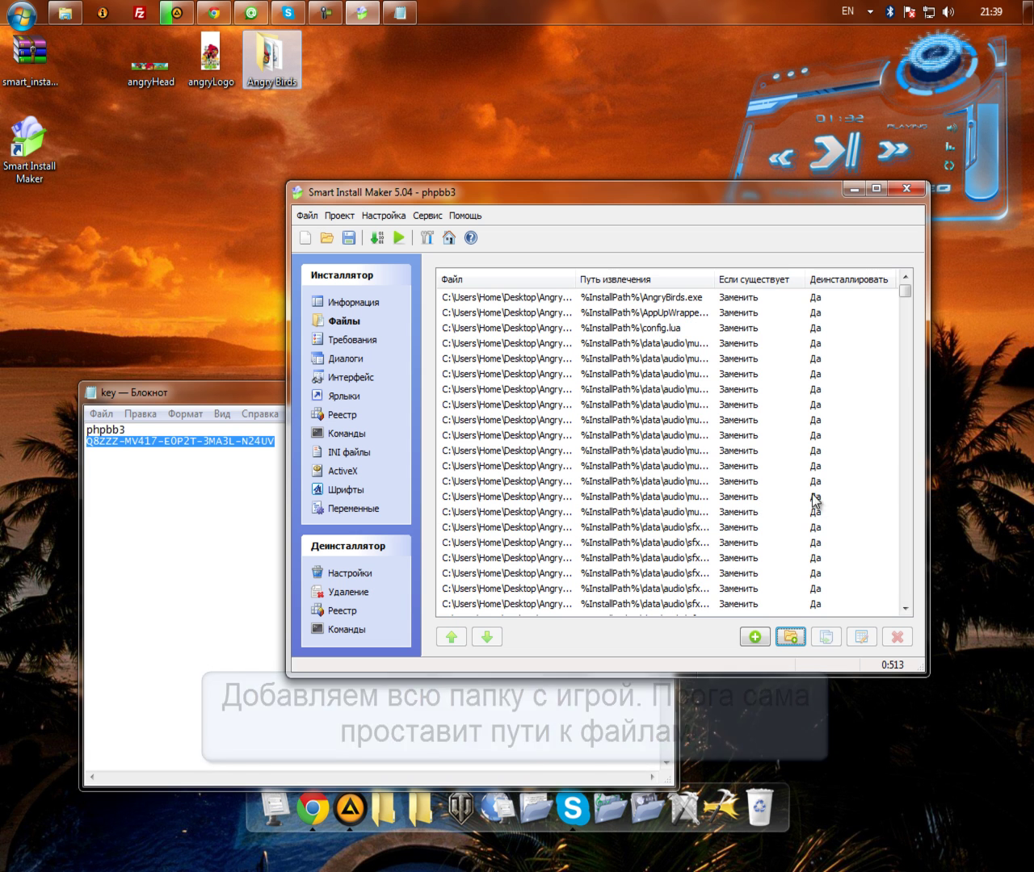
left_click_drag(904, 299, 904, 475)
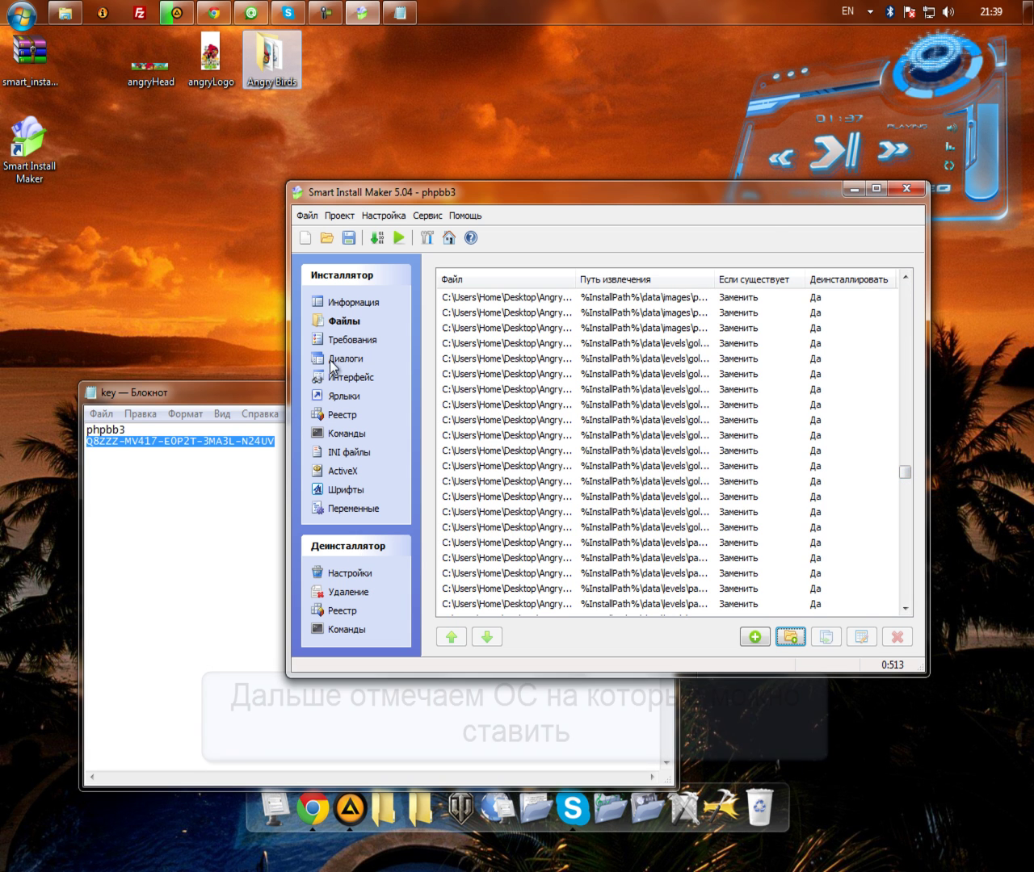
- Limit the supported operating systems in the installer requirements to Windows XP, Windows Vista and Windows 7
left_click(341, 347)
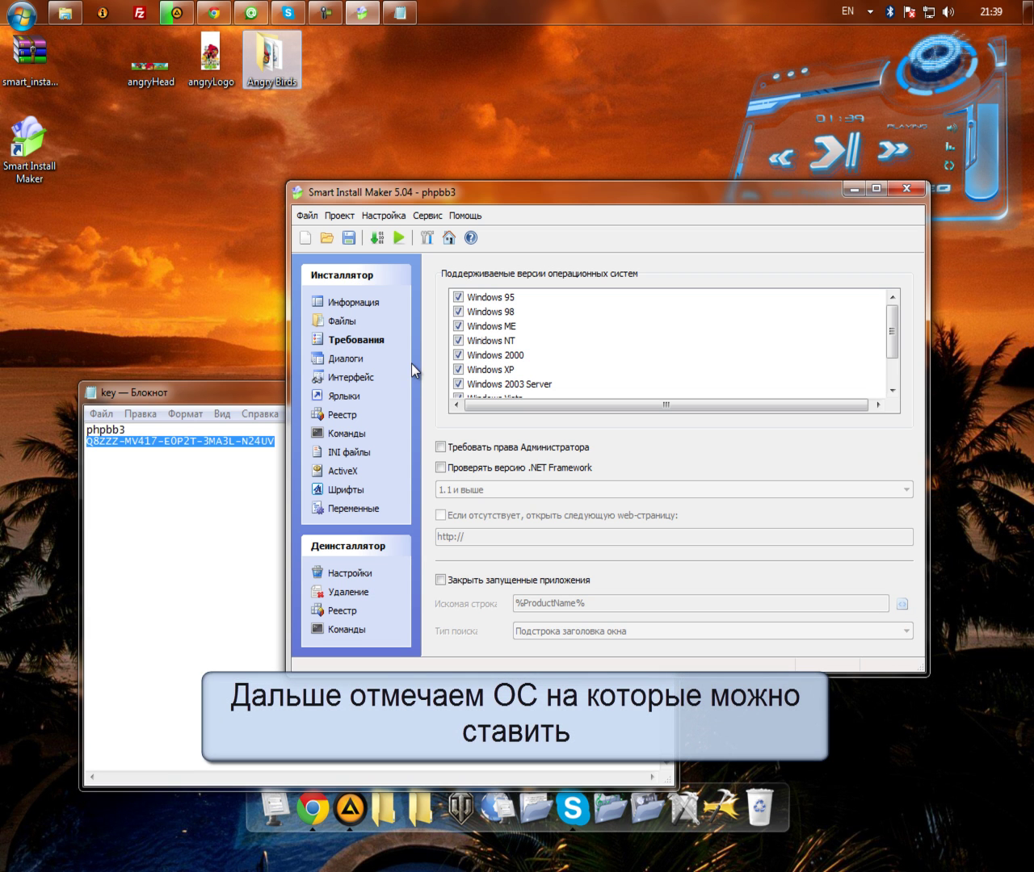
left_click(458, 297)
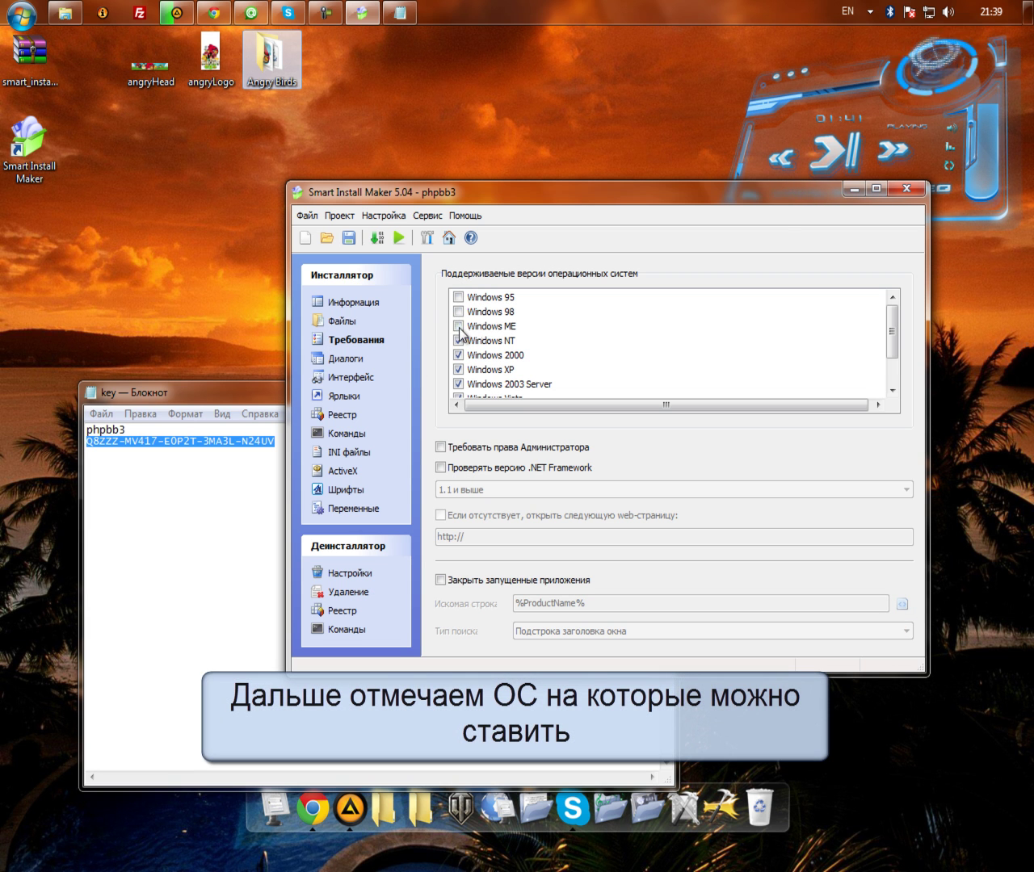
left_click(458, 384)
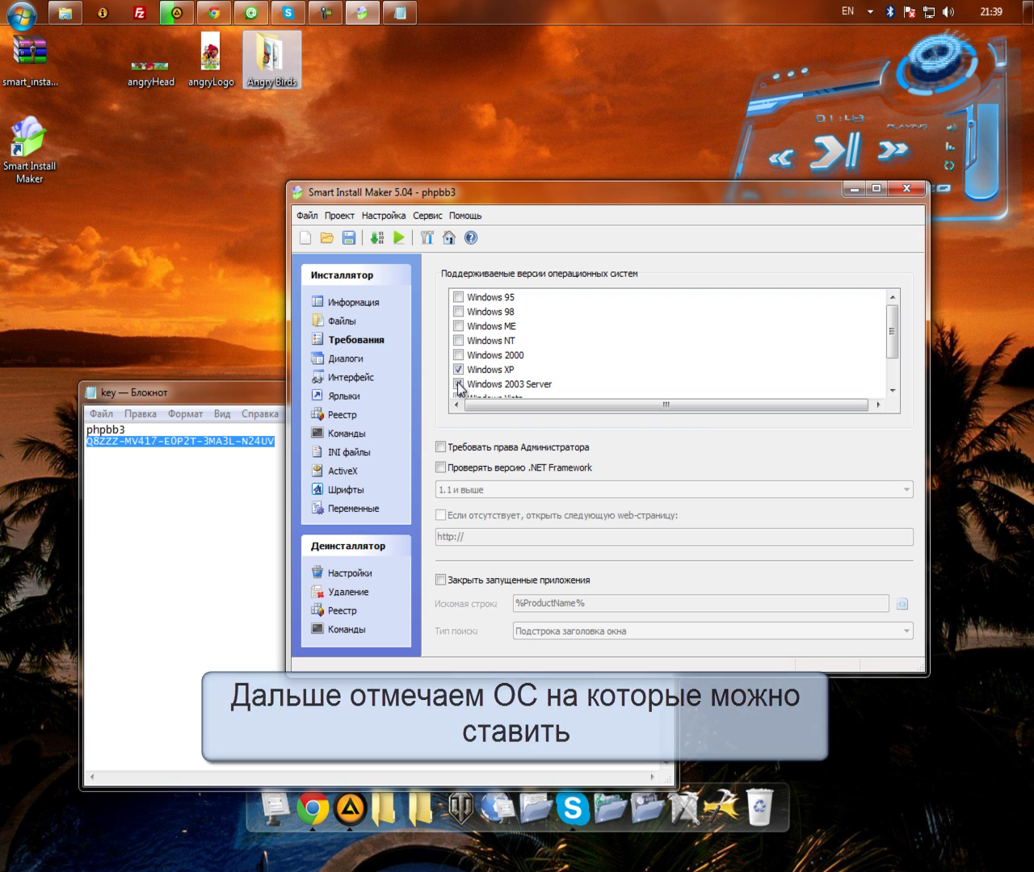
scroll(464, 371, "down", 1)
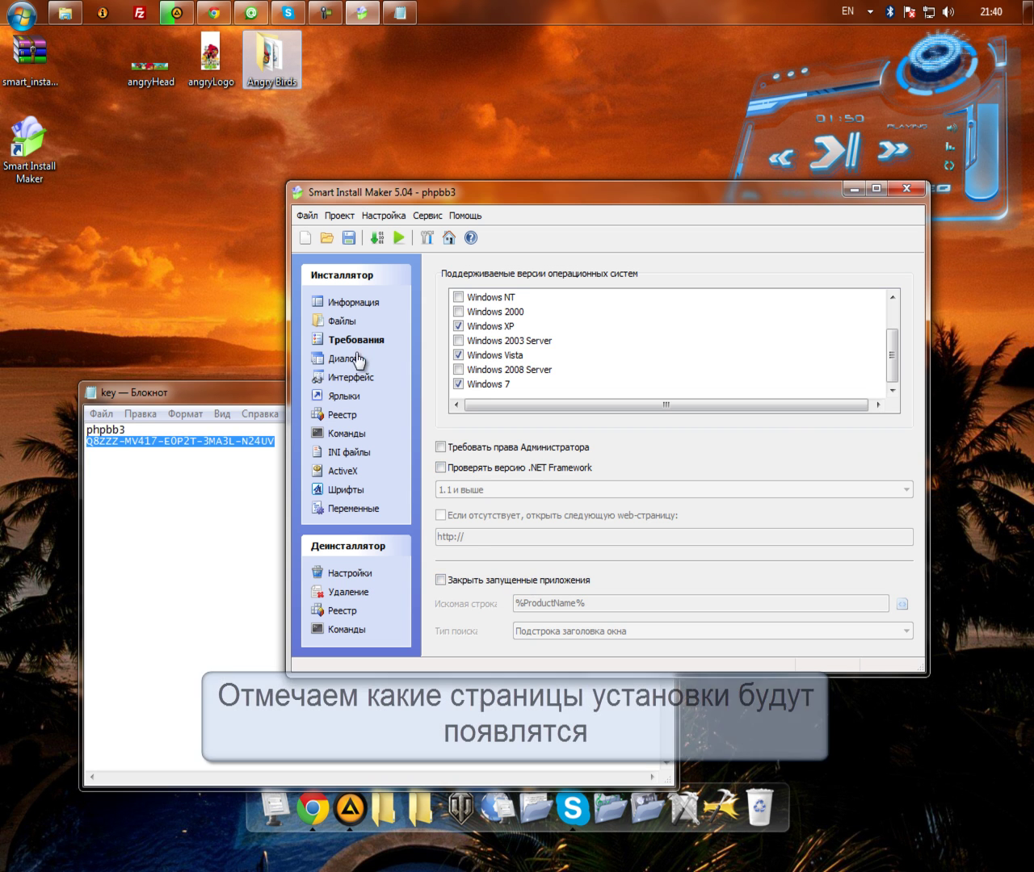
- Set the default installation path in the installer dialogs to %ProgramFiles%\%ProductName% by removing the company name part
left_click(349, 359)
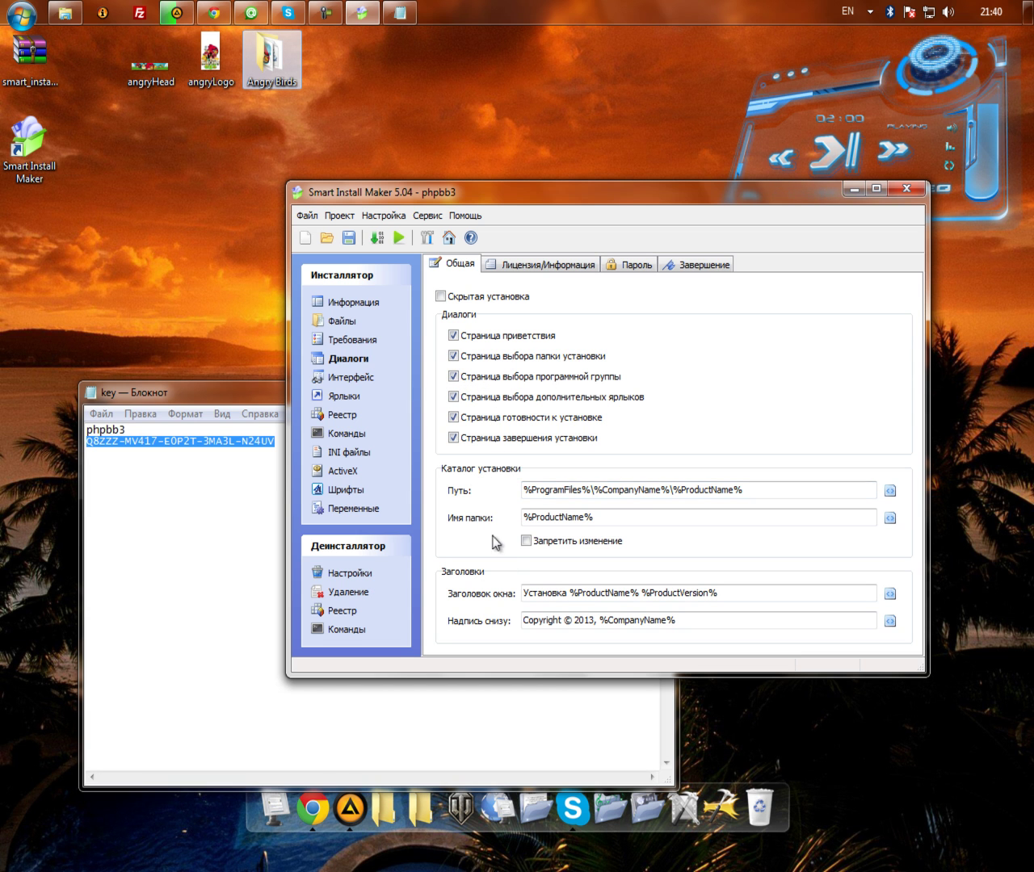
left_click_drag(740, 491, 516, 489)
left_click(892, 492)
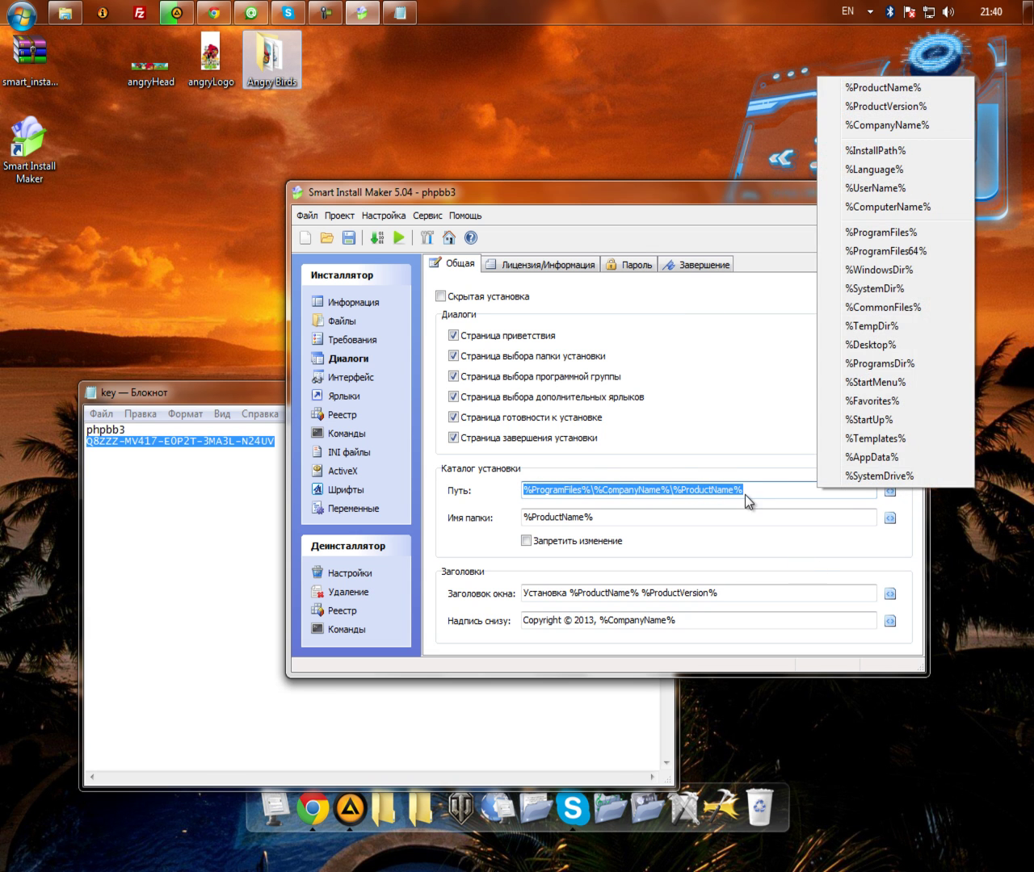
left_click(744, 494)
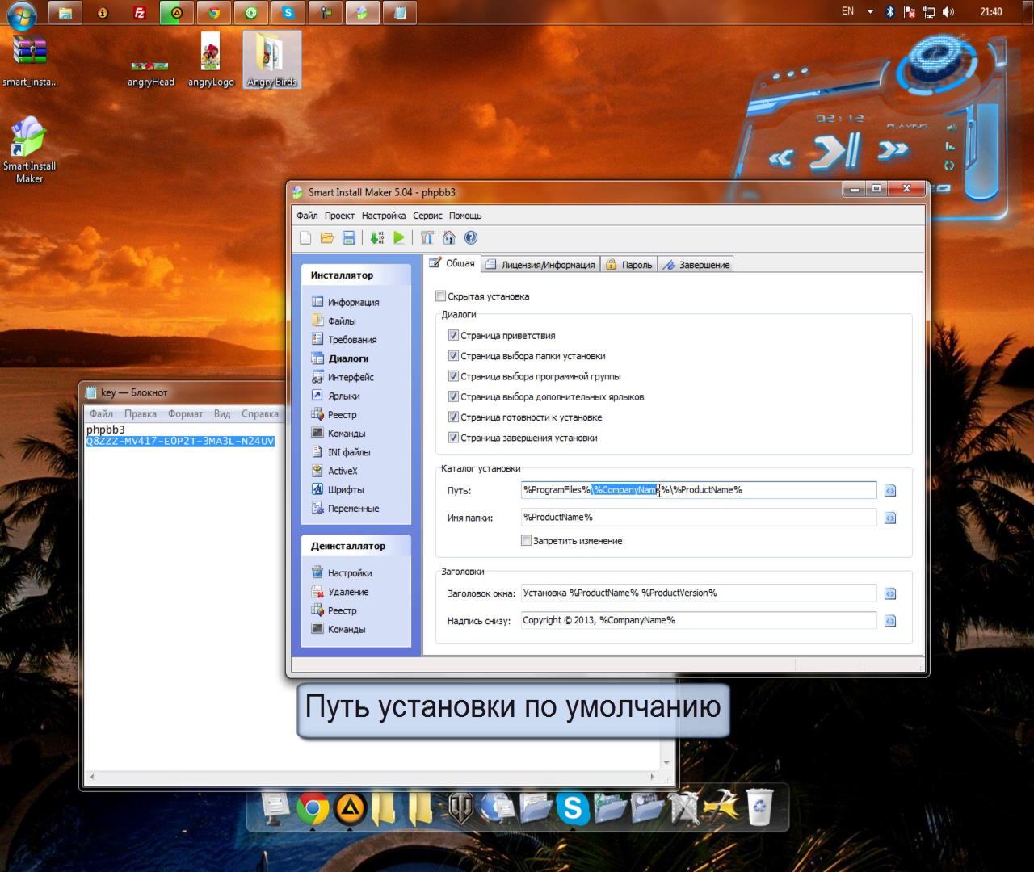
key("Delete")
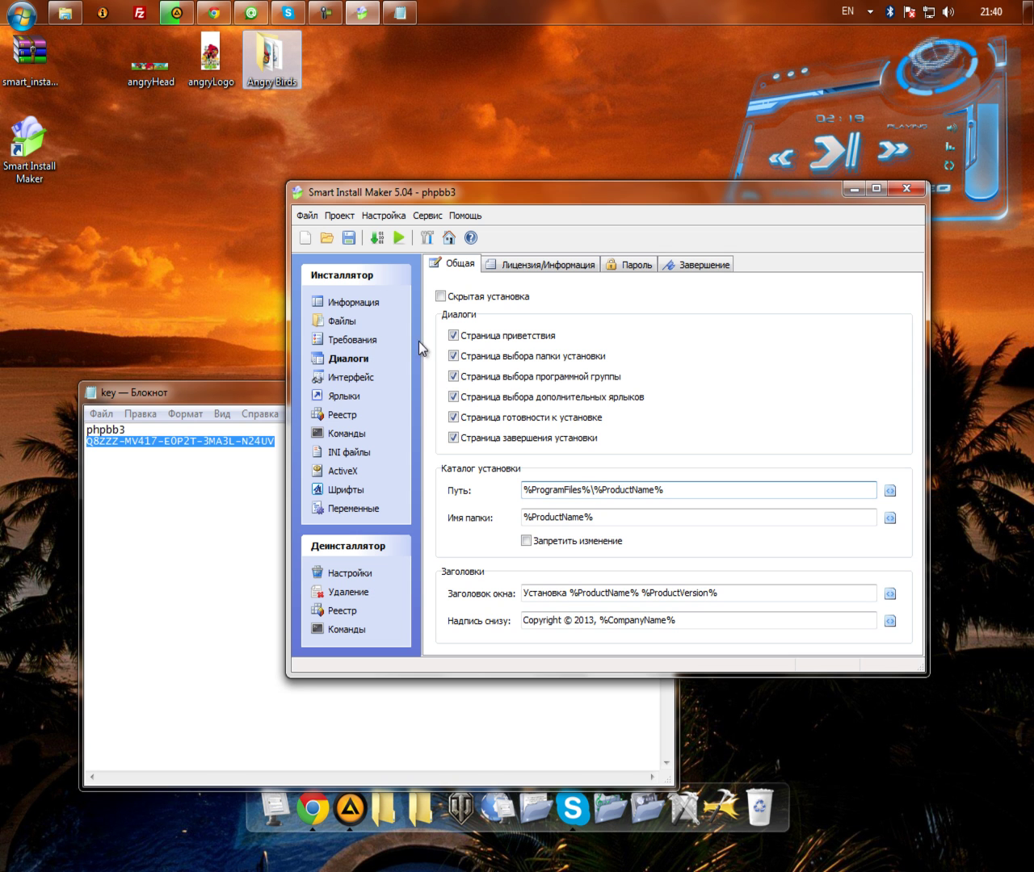
left_click(537, 269)
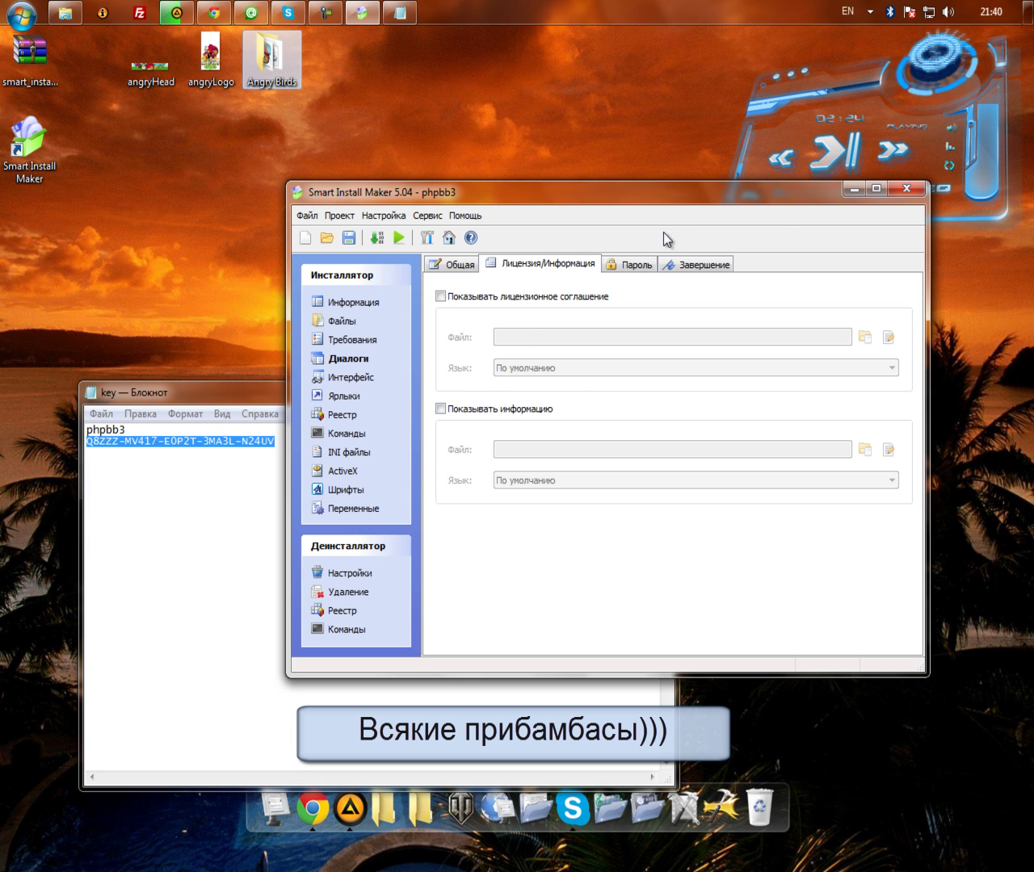
left_click(632, 267)
left_click(671, 267)
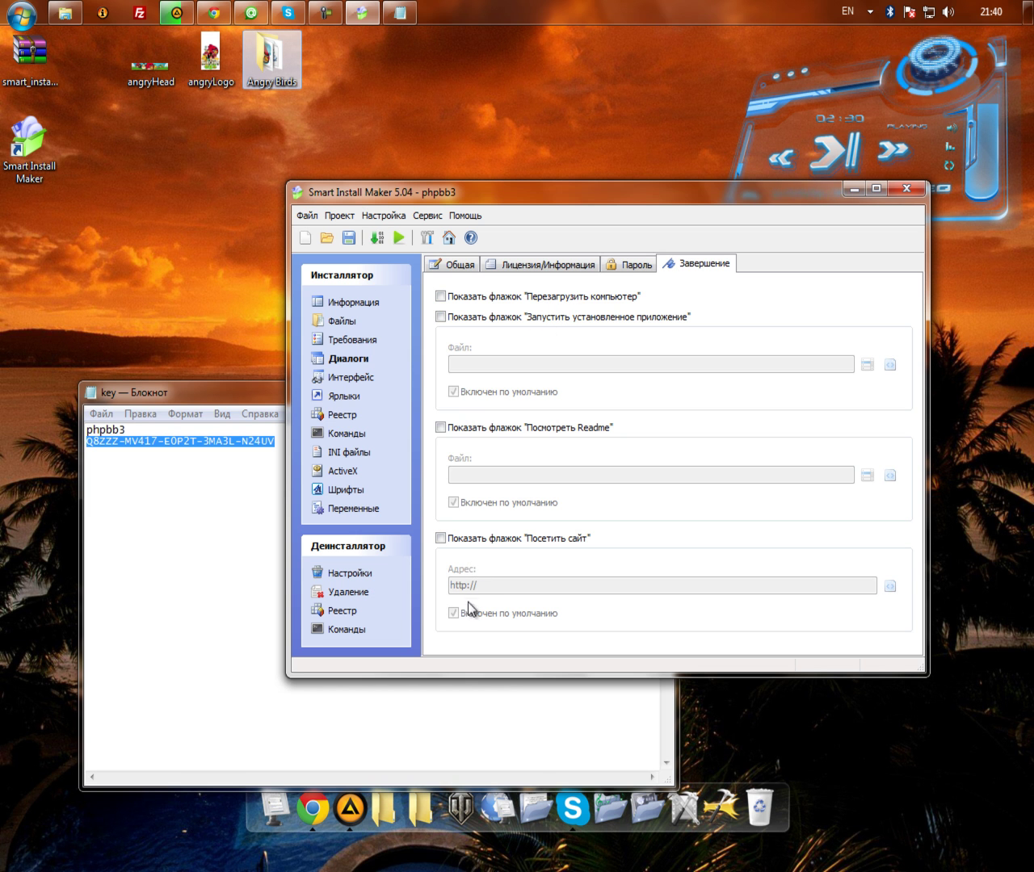
- Turn off the gradient background of the installer interface's header and use angryHead.bmp from the desktop as its image
left_click(343, 377)
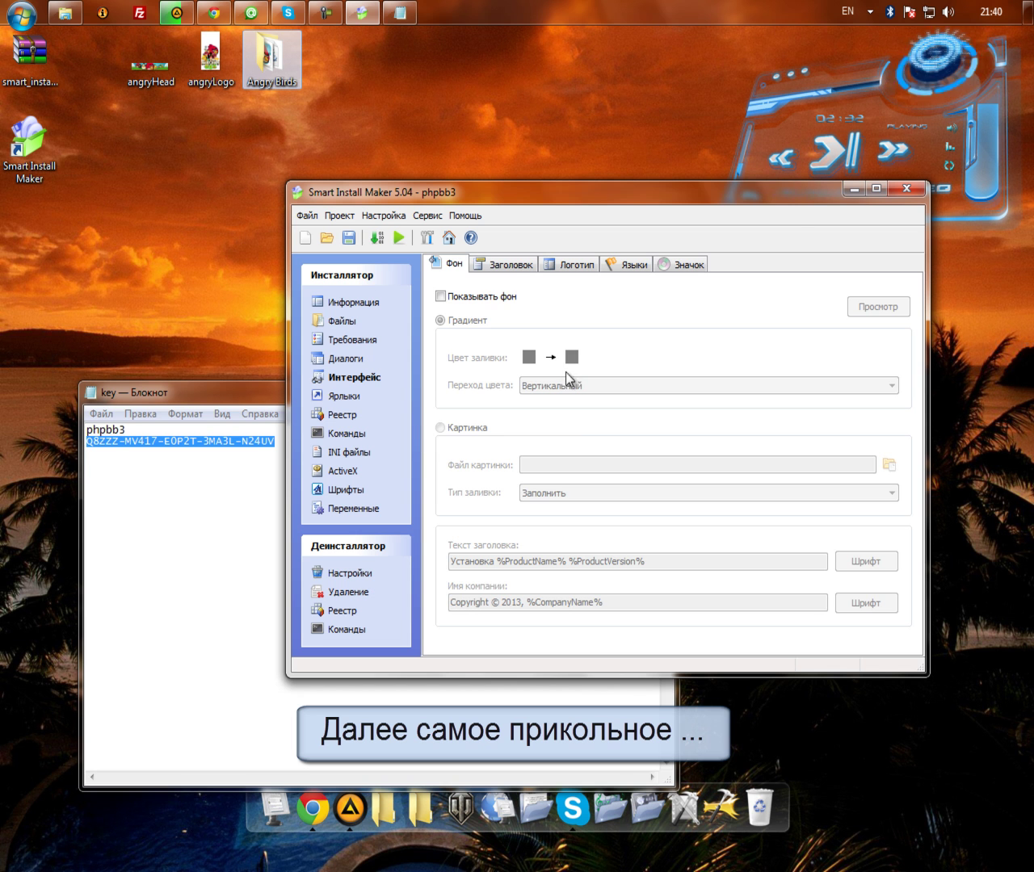
left_click(506, 264)
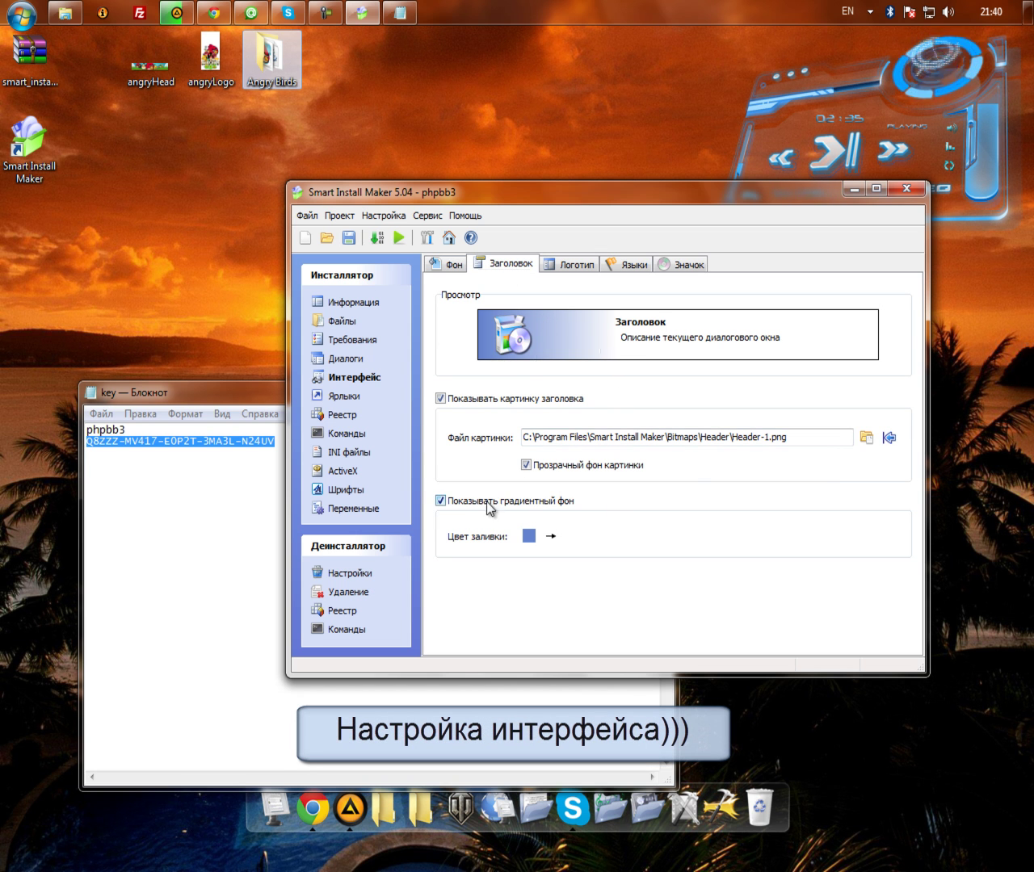
left_click(486, 502)
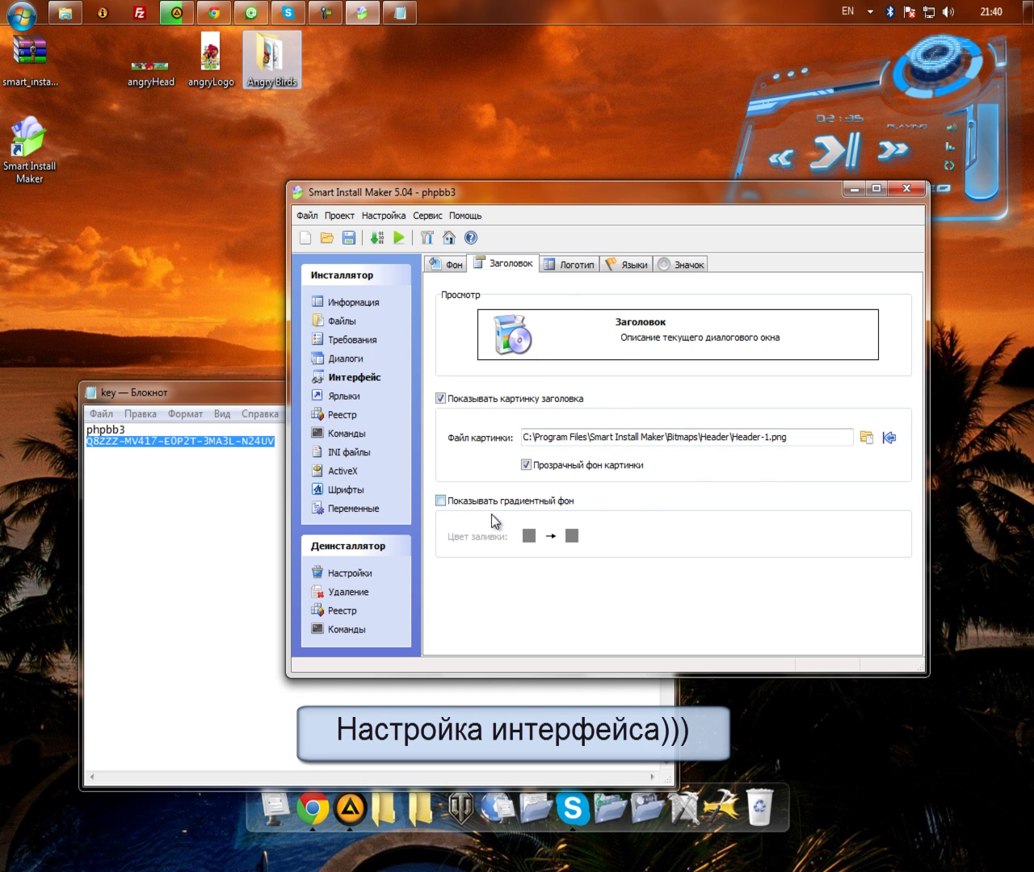
left_click(869, 439)
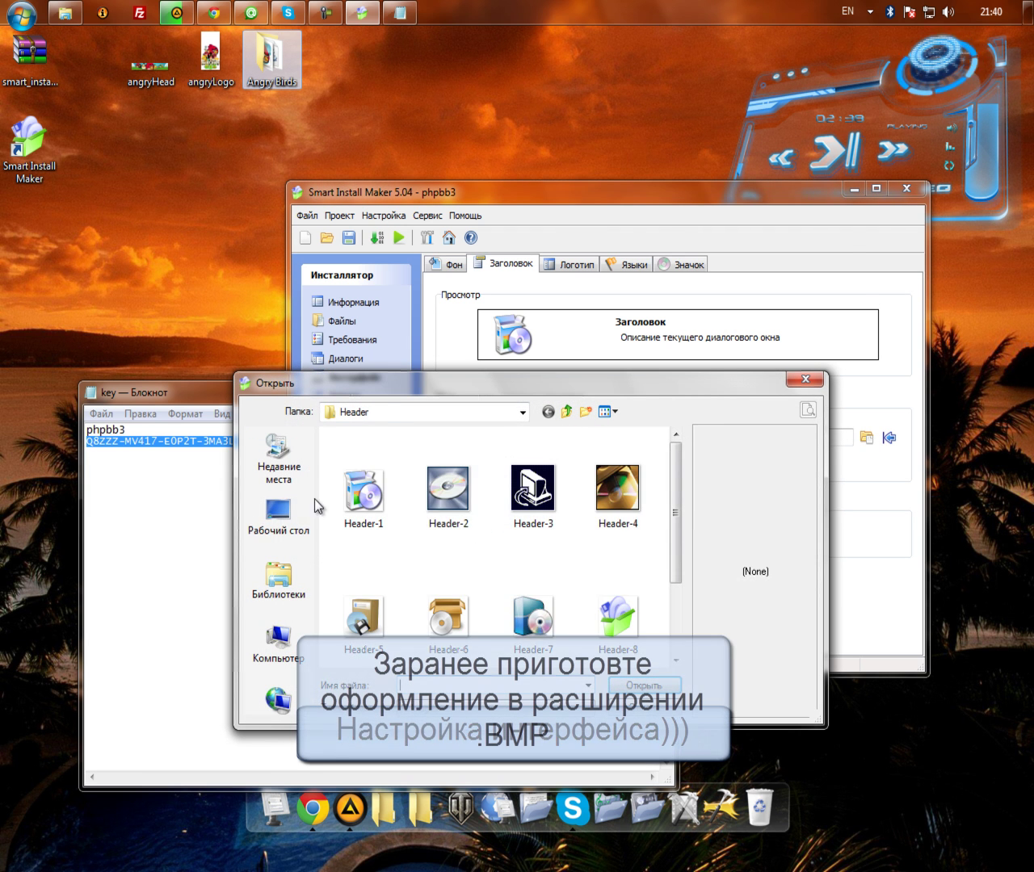
left_click(307, 517)
left_click(379, 582)
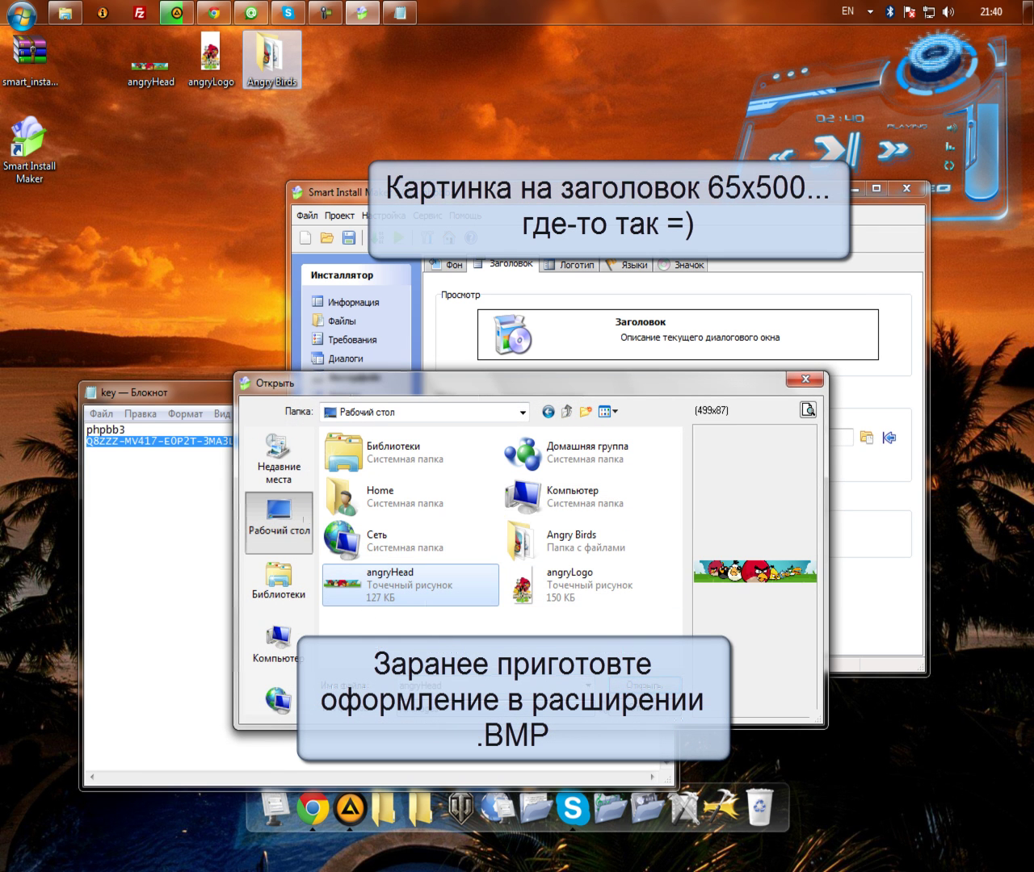
key("Return")
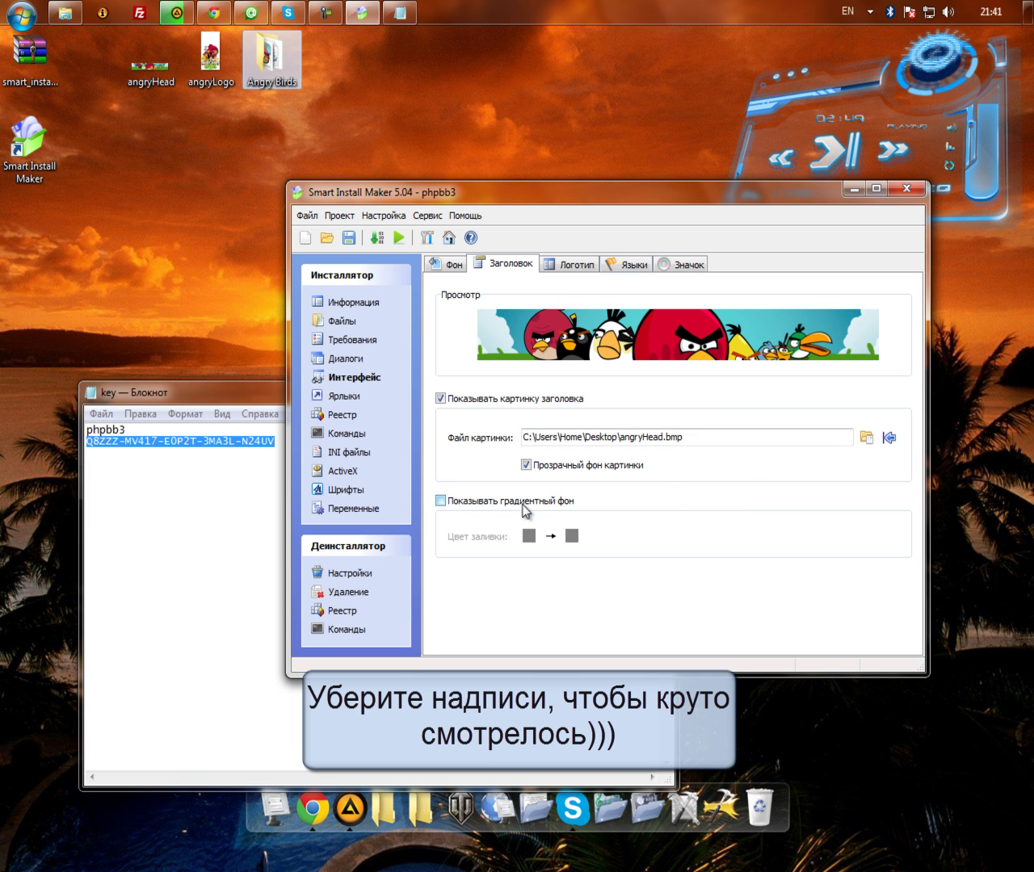
- Use angryLogo.bmp from the desktop as the installer logo and give the picture a transparent background
left_click(571, 264)
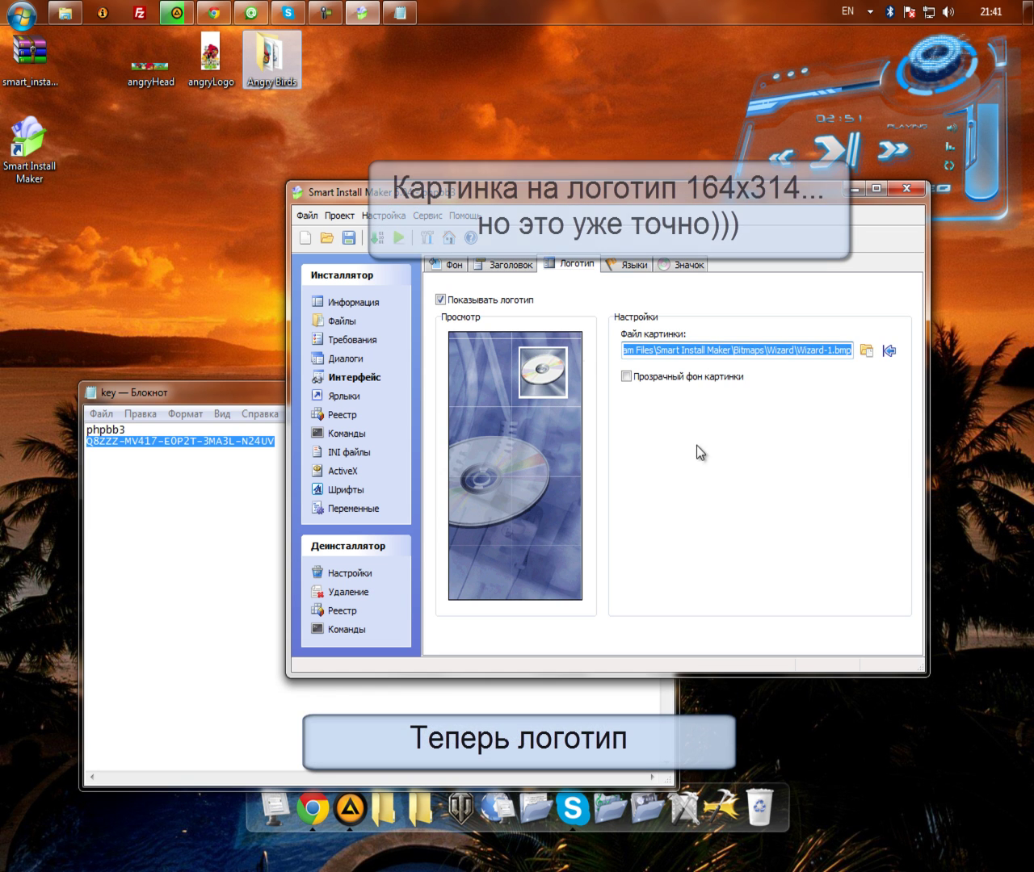
left_click(865, 351)
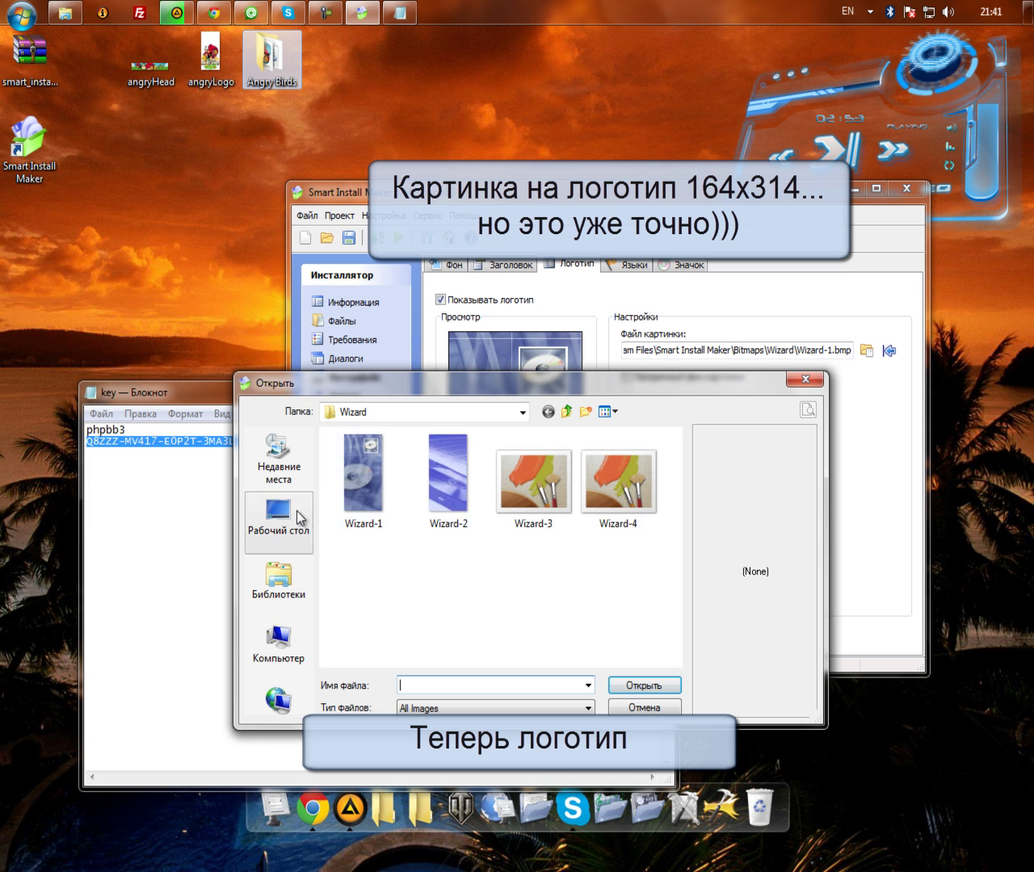
left_click(292, 513)
double_click(550, 579)
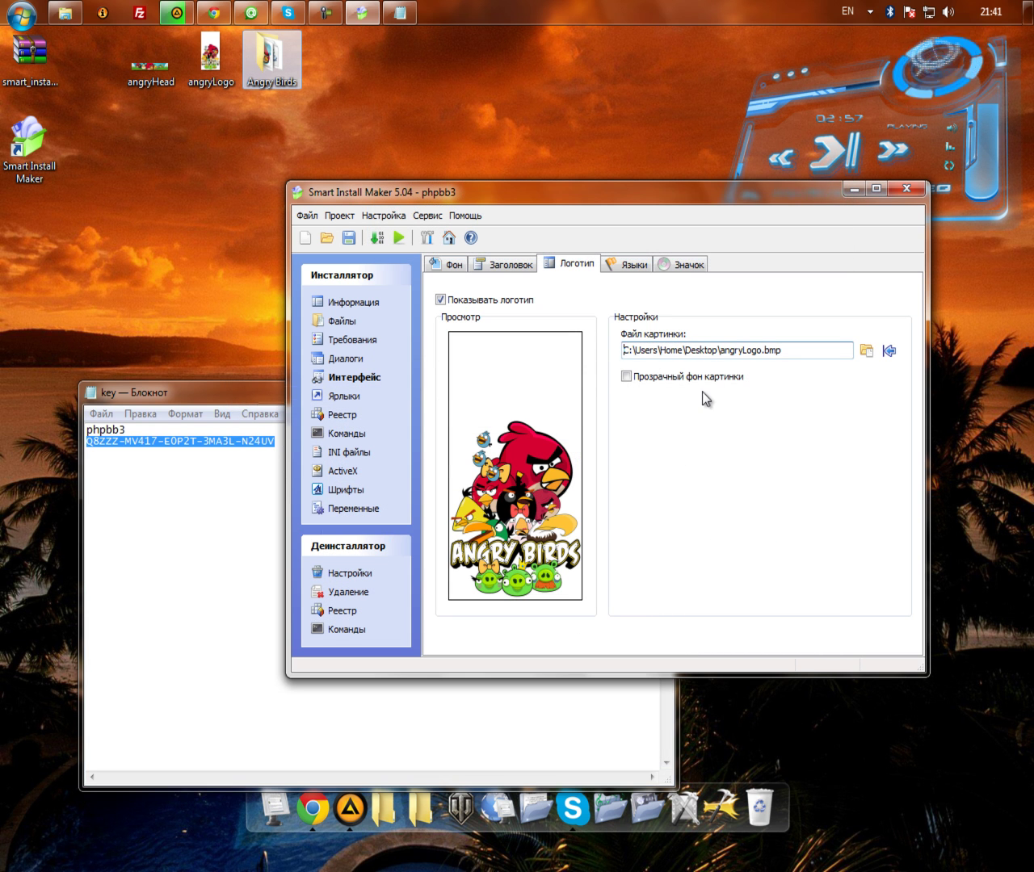
left_click(693, 378)
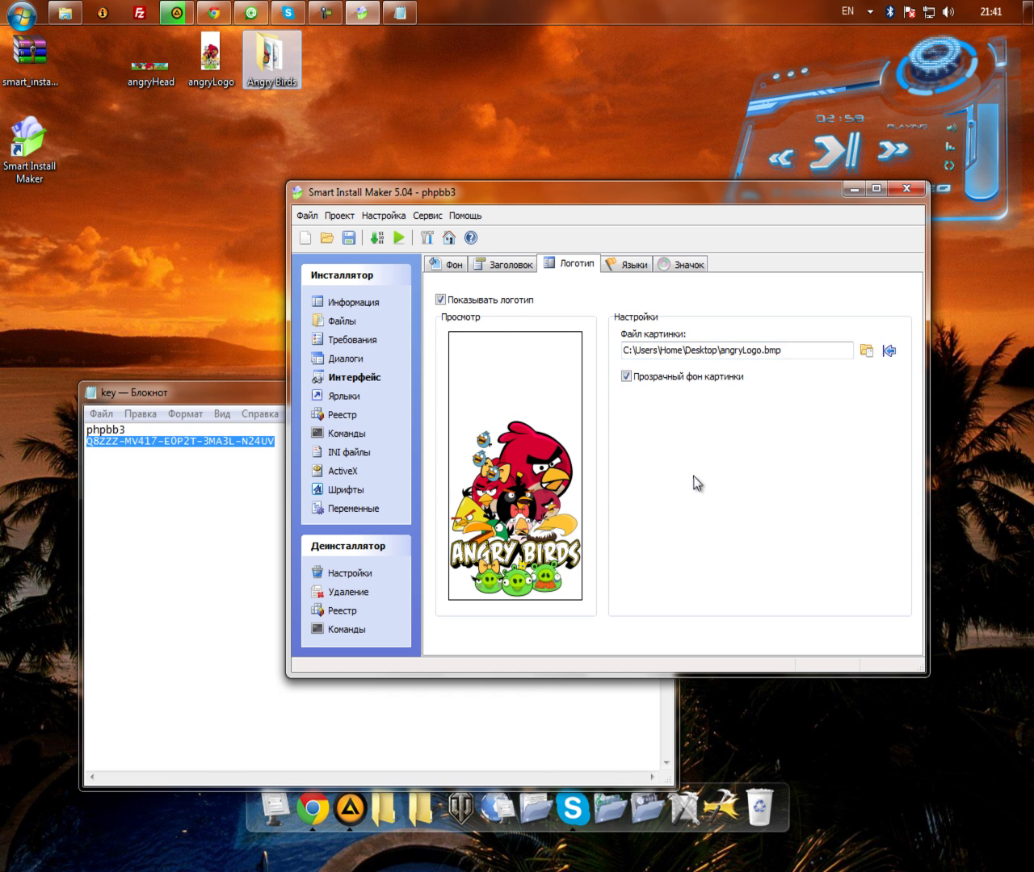
- Enable English in the list of installation languages
left_click(635, 265)
scroll(498, 509, "down", 2)
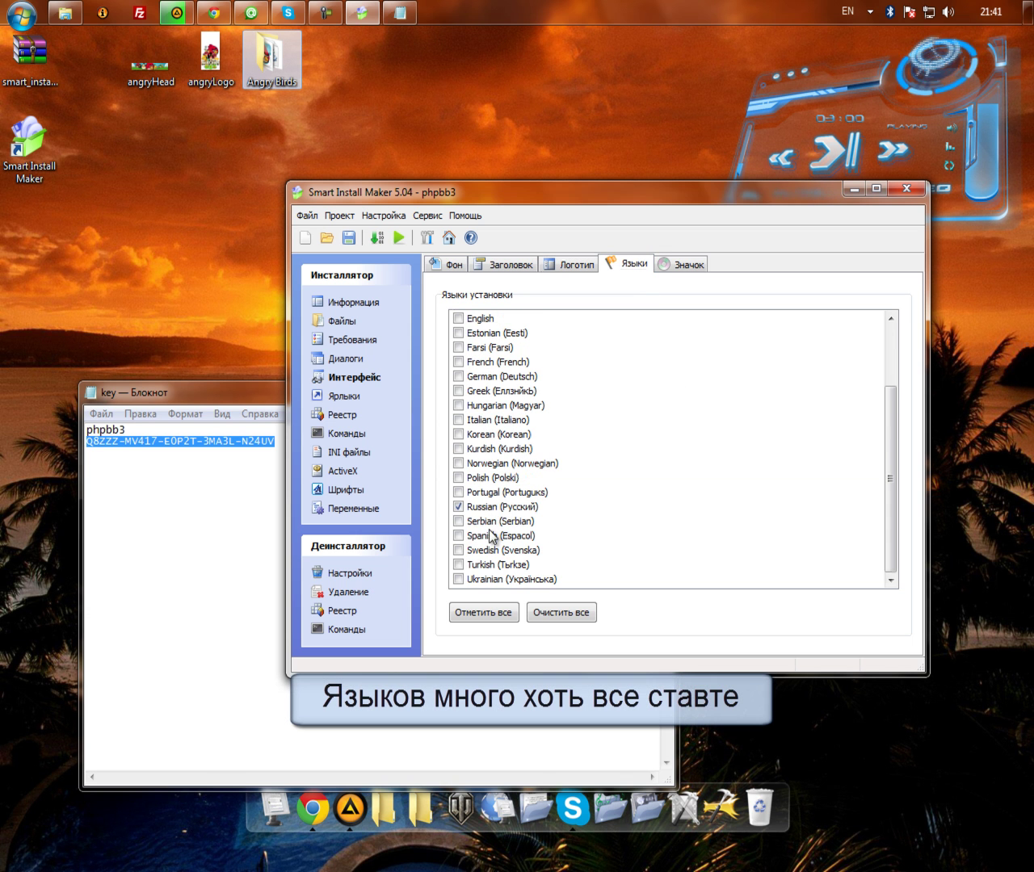
scroll(488, 505, "up", 2)
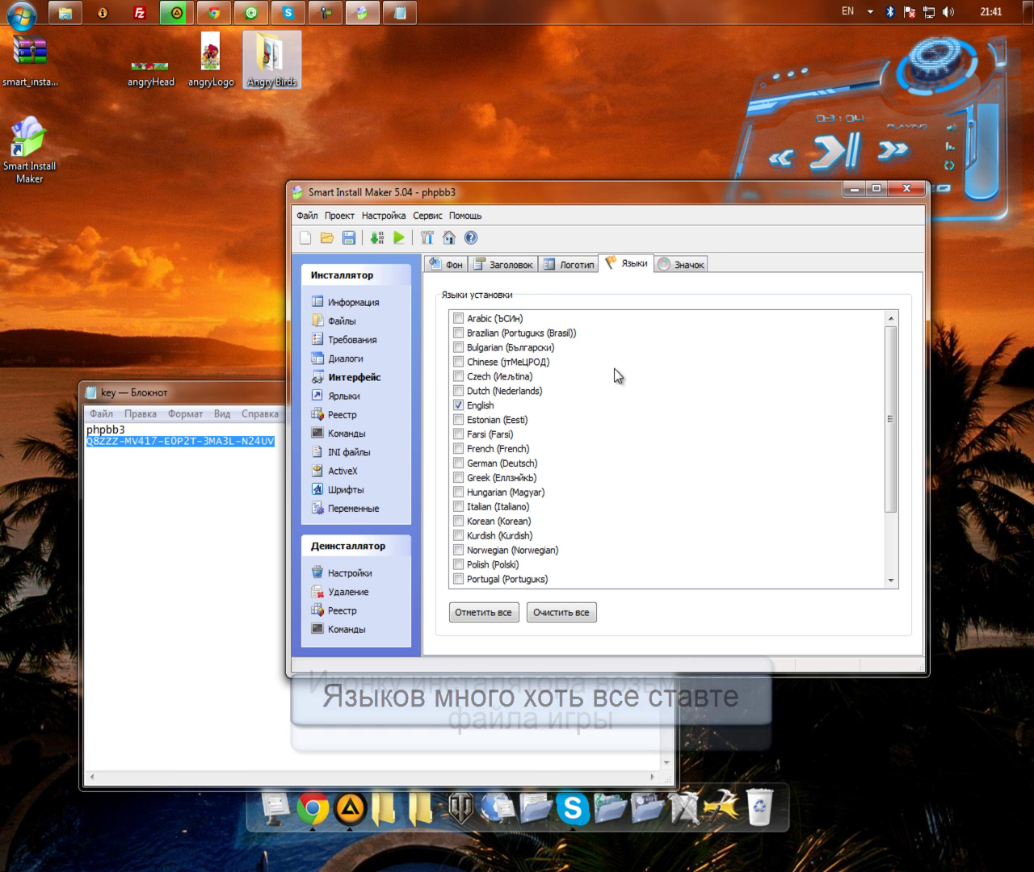
- Take the installer icon from the AngryBirds application in the desktop folder Angry Birds
left_click(672, 267)
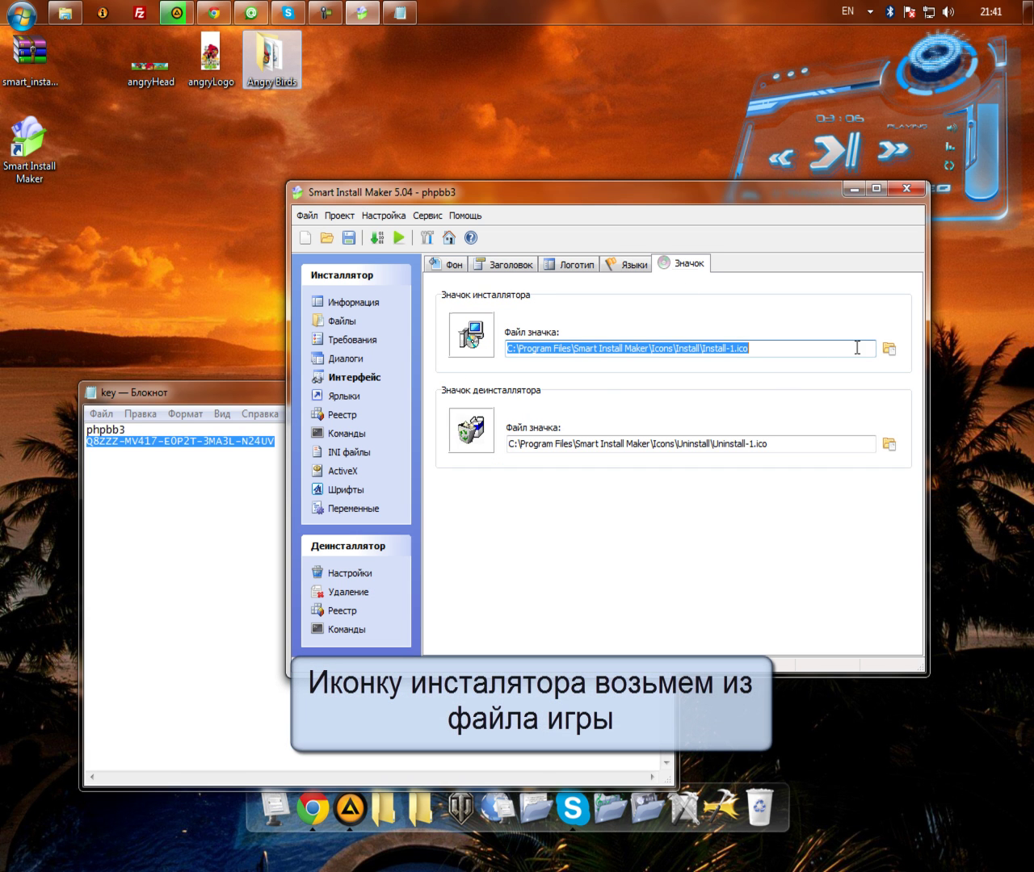
left_click(890, 350)
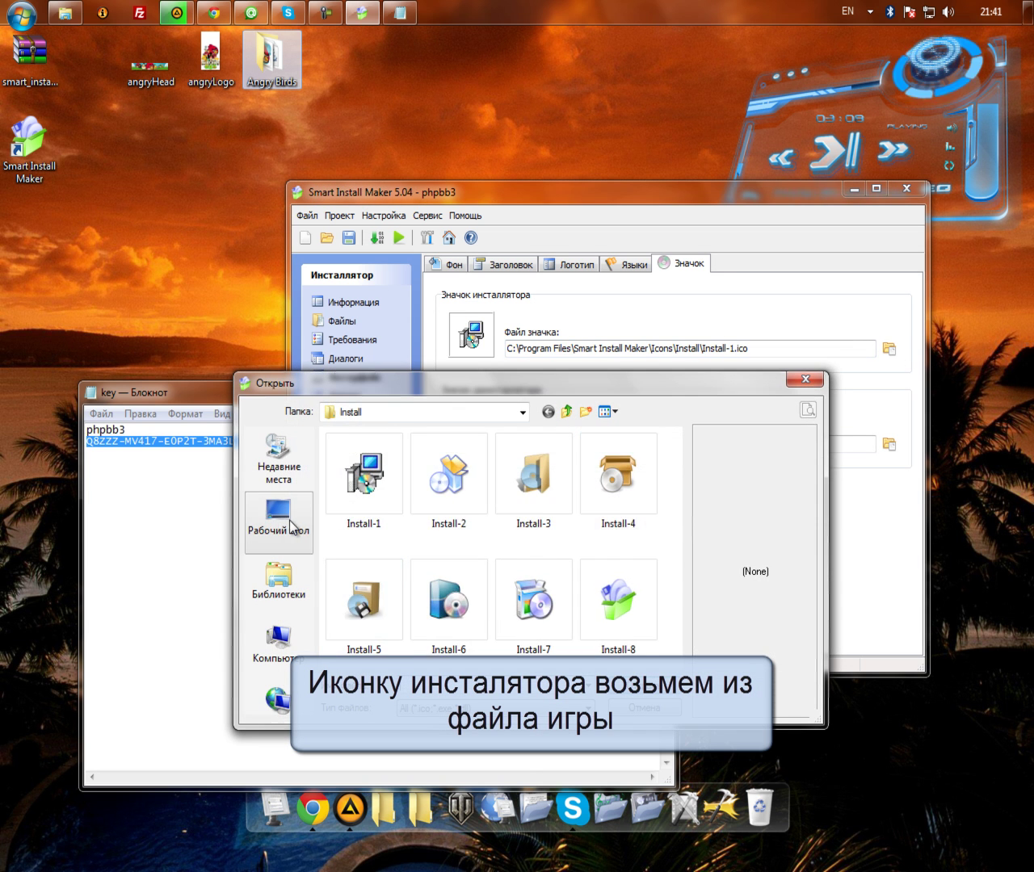
left_click(291, 525)
double_click(456, 606)
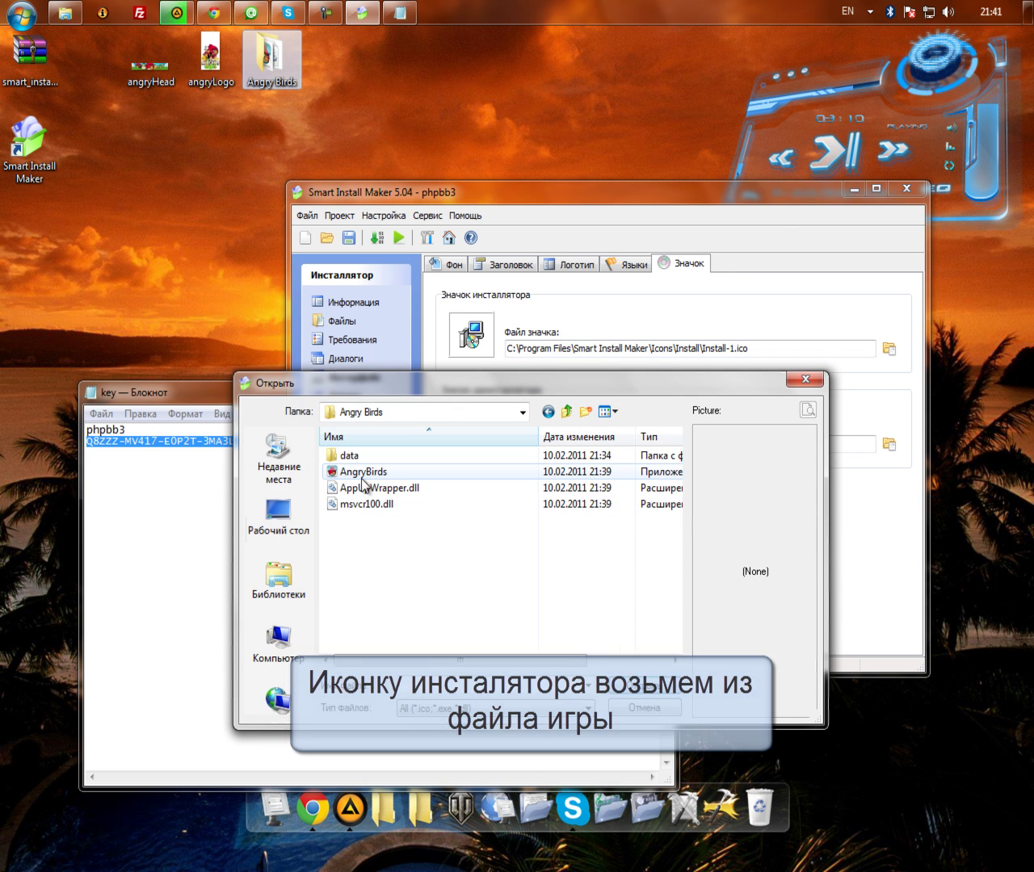
left_click(366, 471)
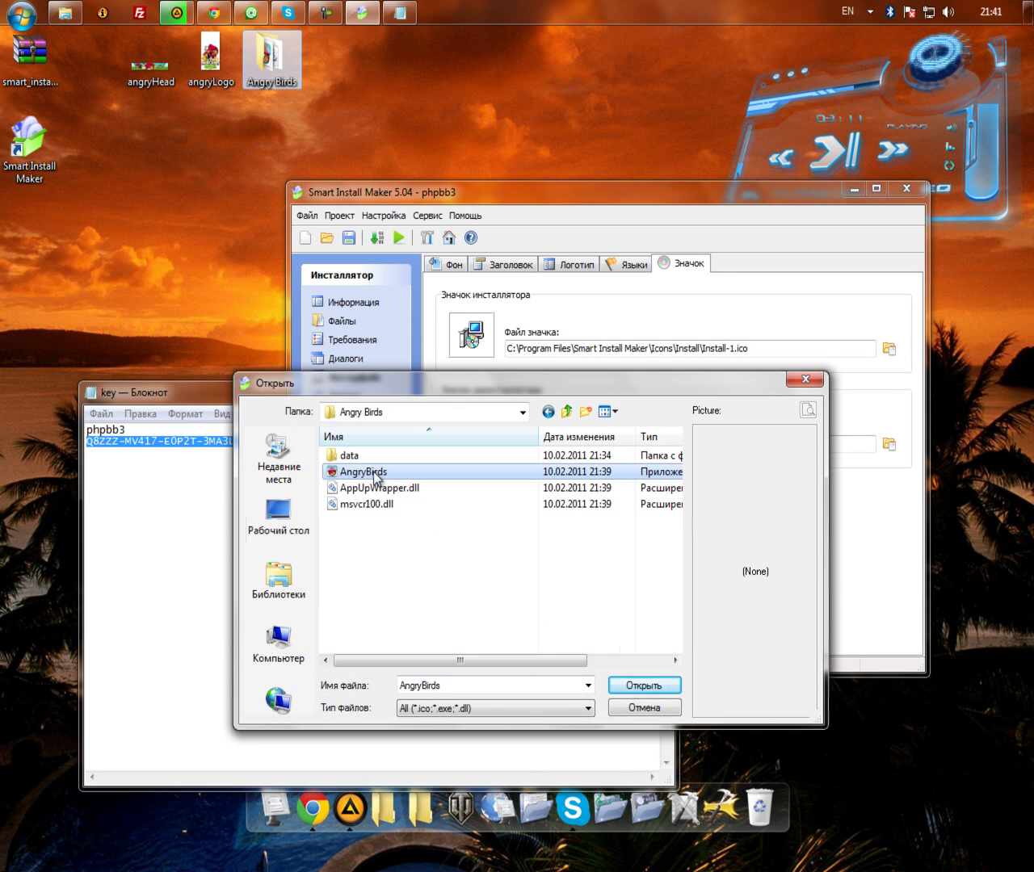
left_click(644, 686)
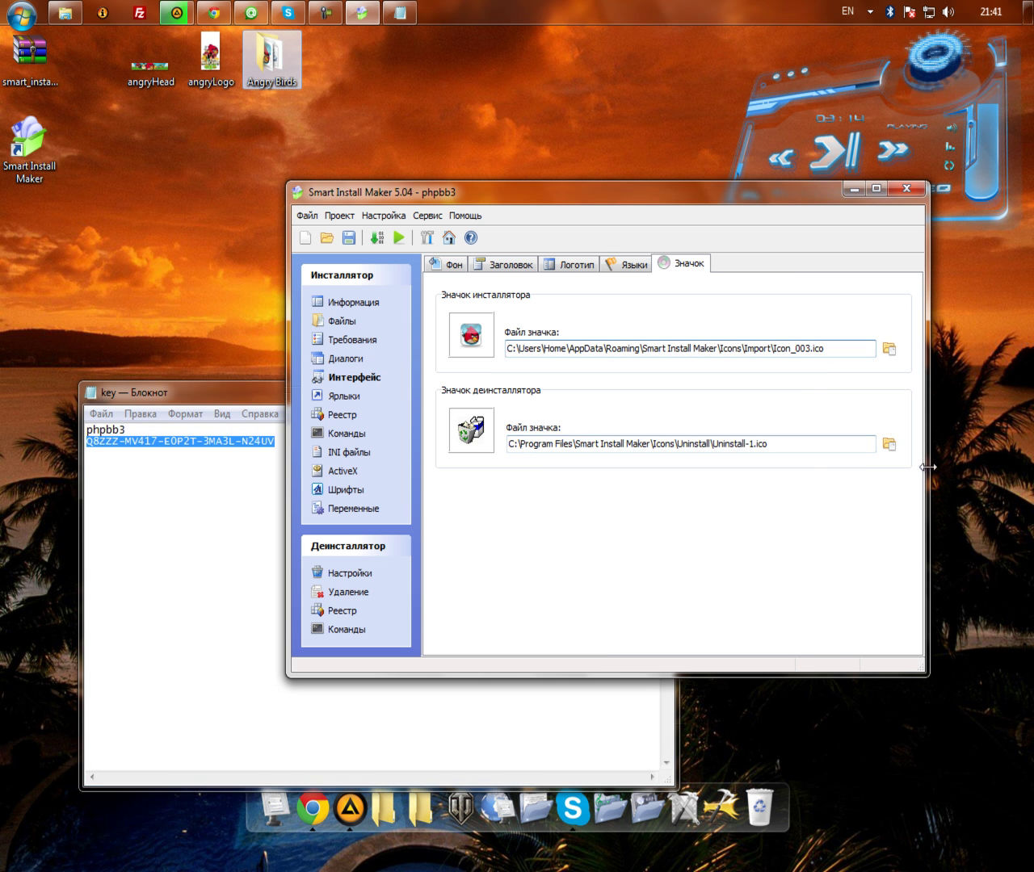
- Set the uninstaller icon to Uninstall-2 from the supplied icons
left_click(889, 444)
left_click(440, 478)
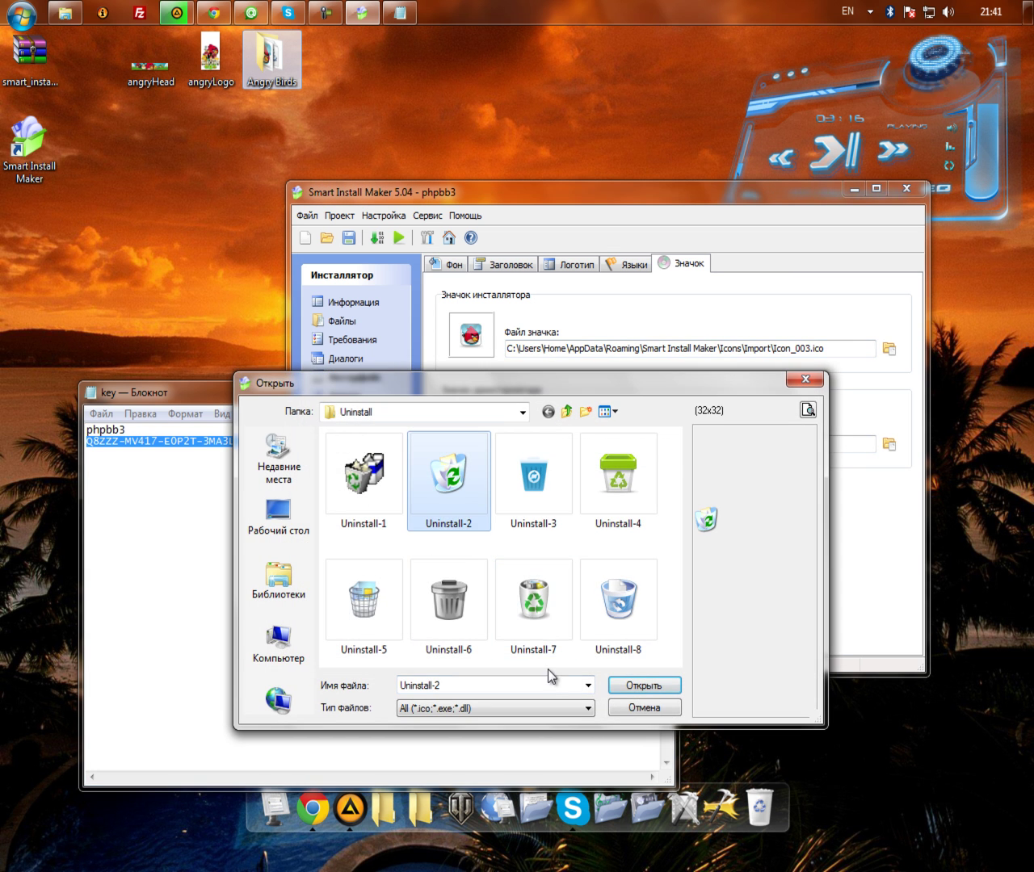
left_click(643, 685)
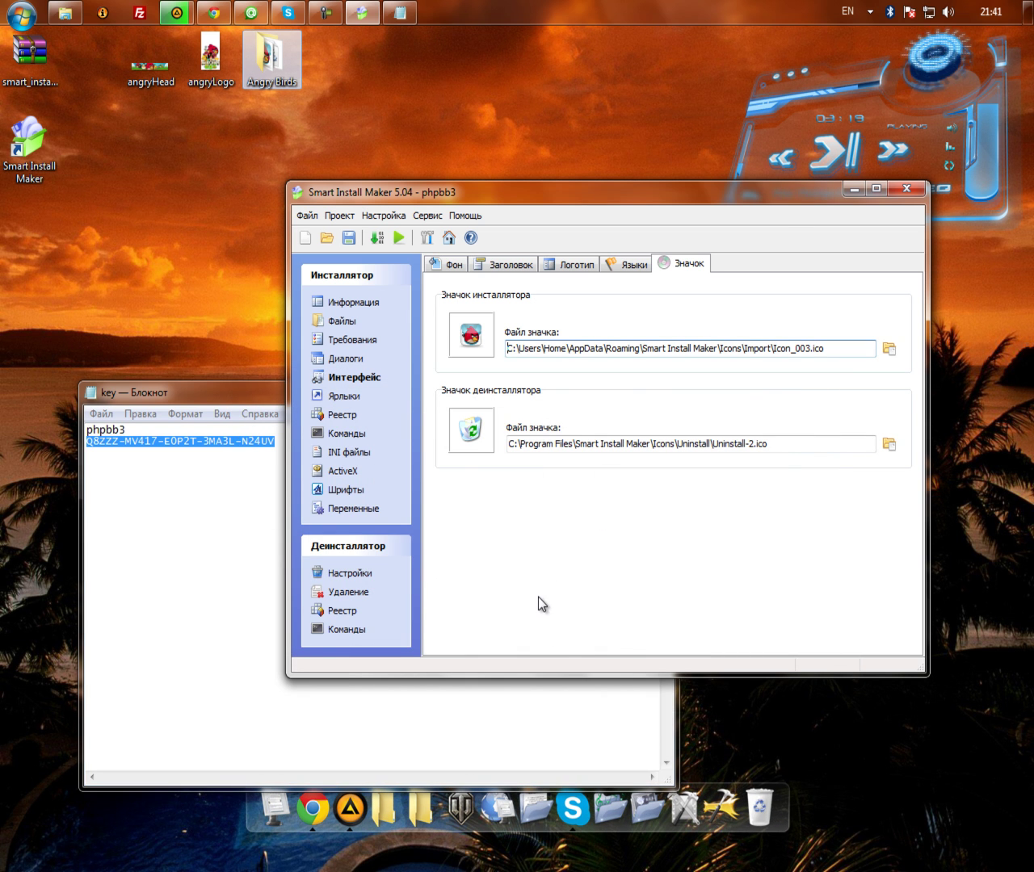
- Reduce the Start menu group name in the shortcut settings to %ProductName%
left_click(342, 397)
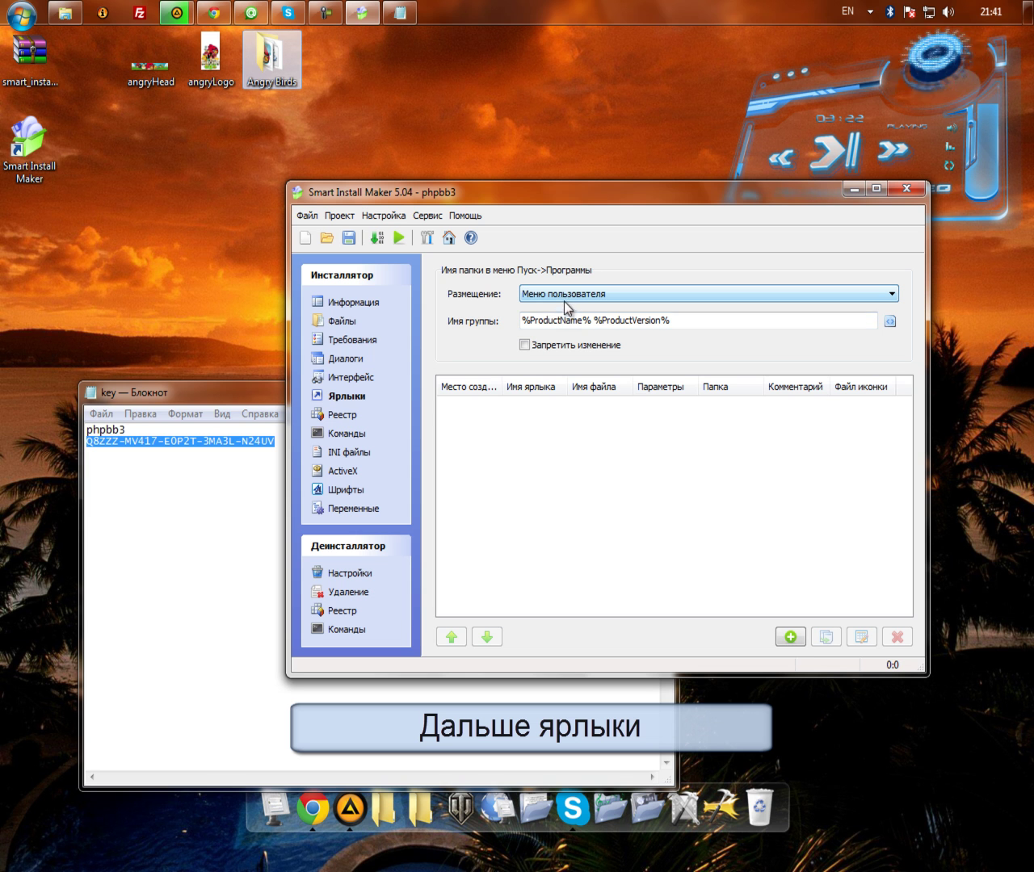
left_click_drag(592, 317, 856, 318)
key("BackSpace")
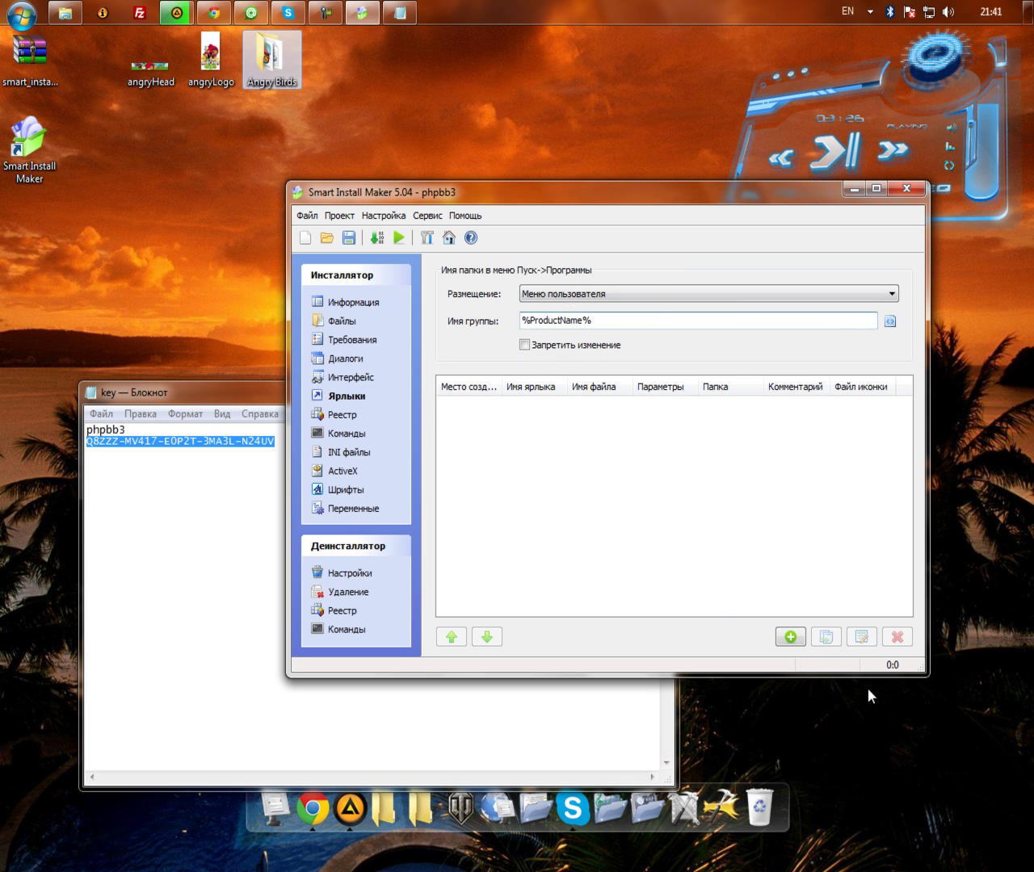
- Add a desktop shortcut named %ProductName% with %InstallPath%\AngryBirds.exe as both its target file and its icon file
left_click(790, 638)
left_click(502, 301)
left_click(499, 315)
left_click(489, 340)
left_click(767, 342)
left_click(731, 351)
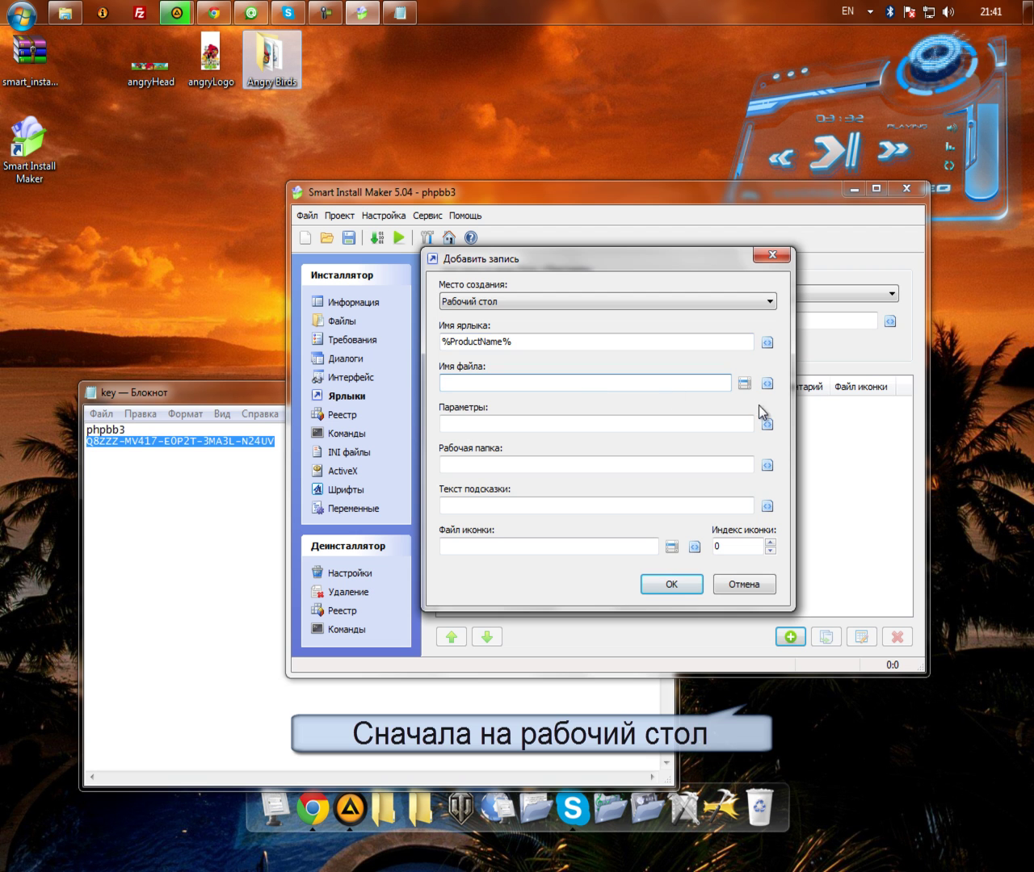
left_click(744, 383)
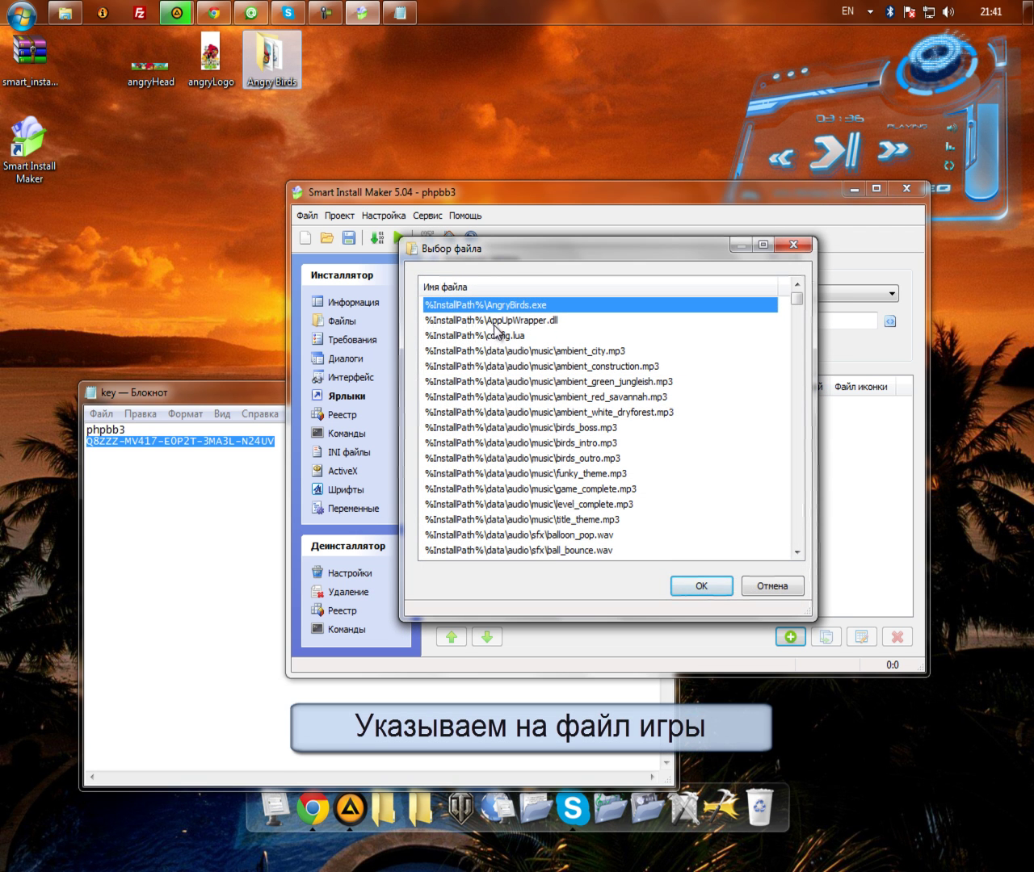
left_click(711, 587)
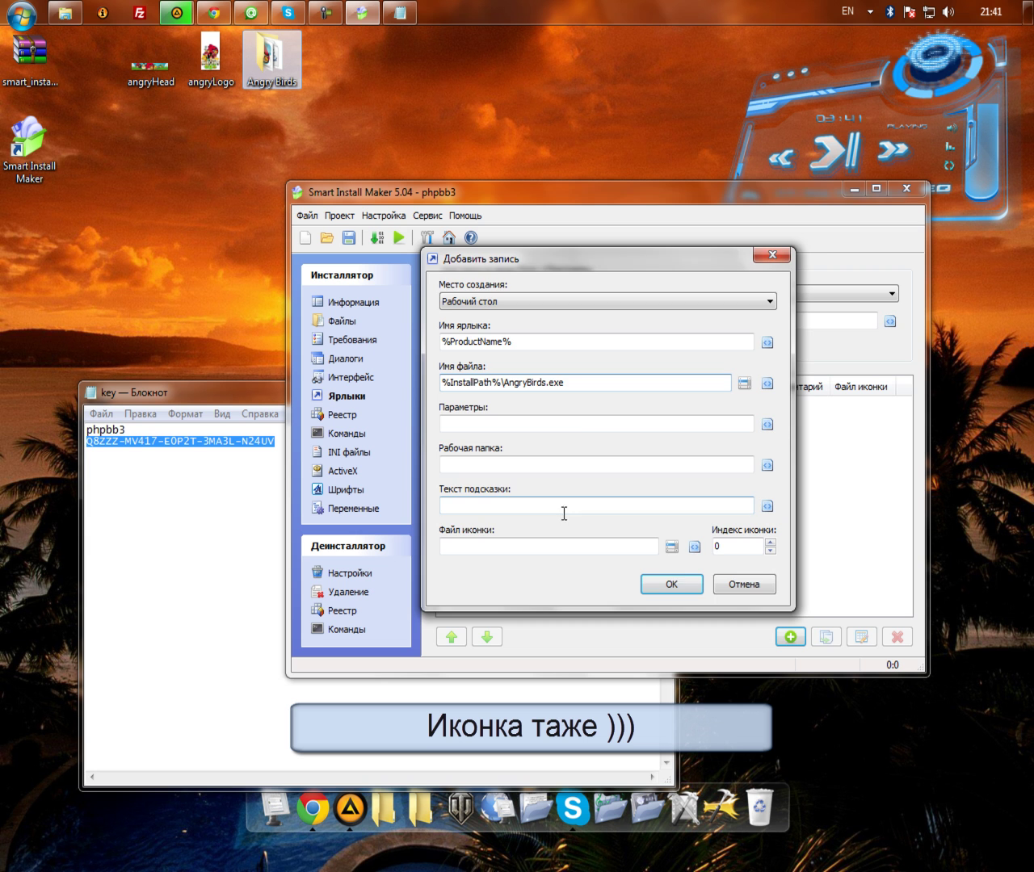
left_click(671, 547)
left_click(721, 590)
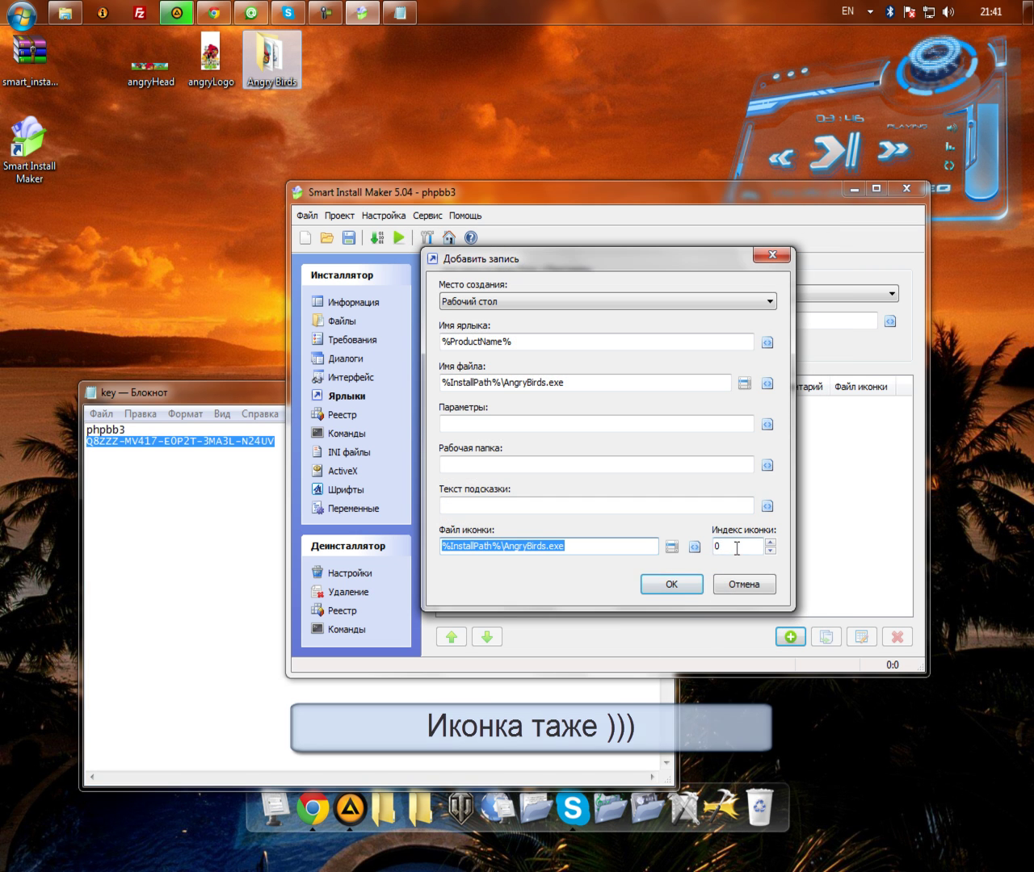
left_click(673, 585)
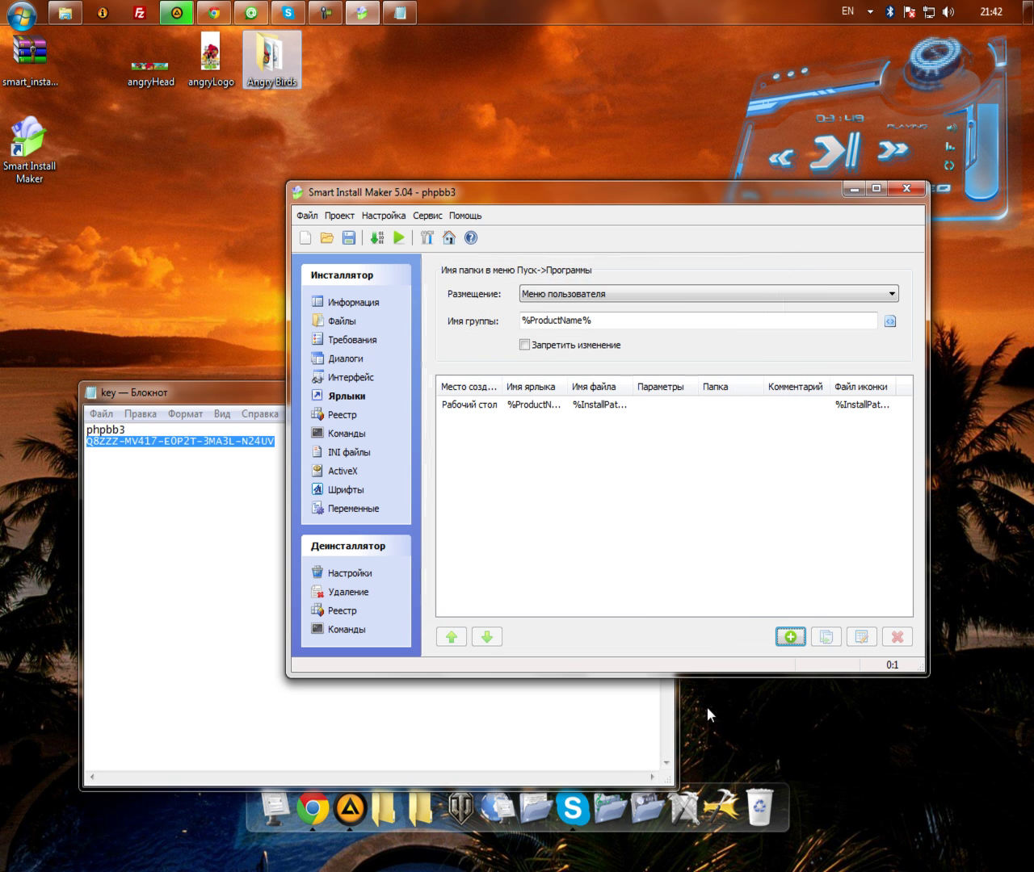
- Start a new shortcut entry located in Меню Пуск->Программы and name it %ProductName%
left_click(800, 644)
left_click(519, 300)
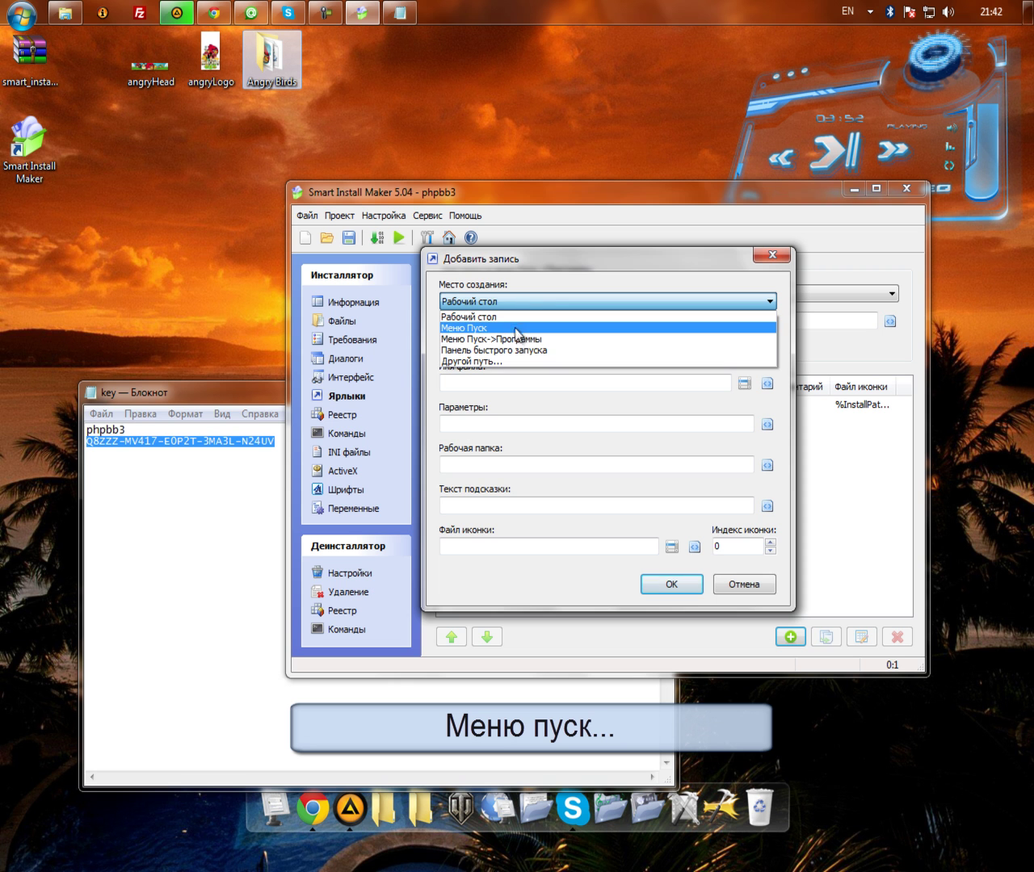
left_click(541, 339)
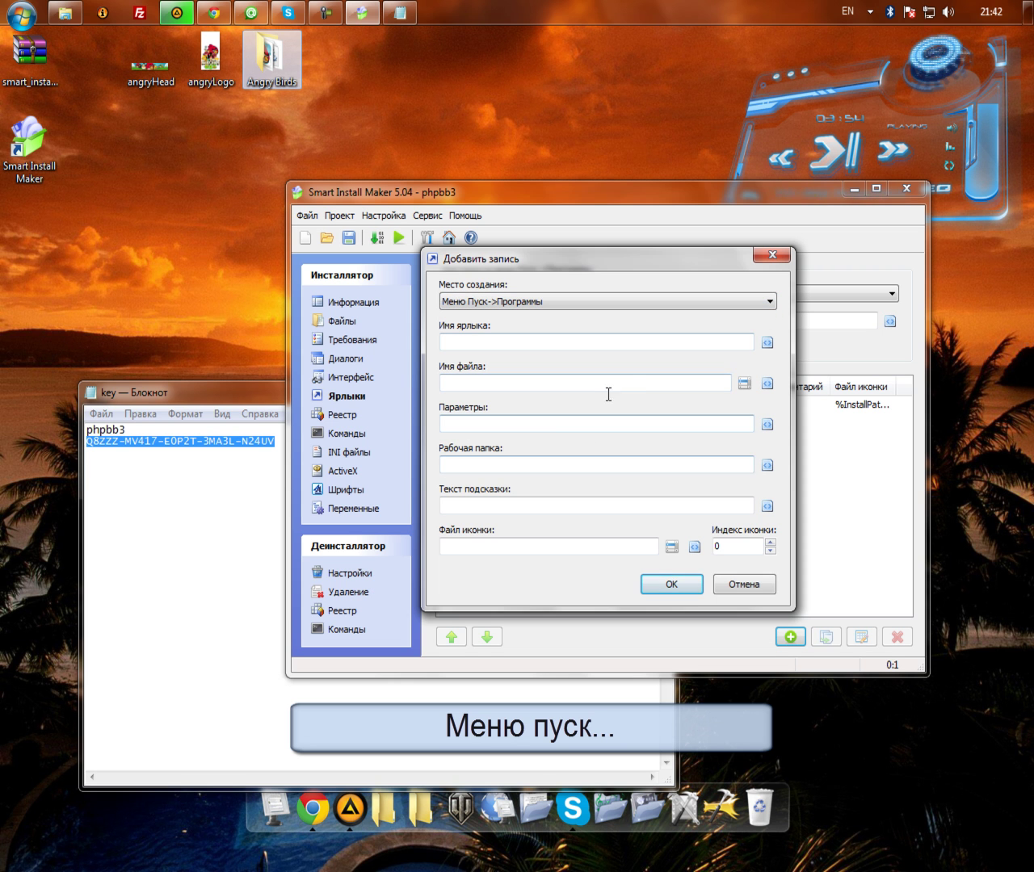
left_click(768, 342)
left_click(755, 376)
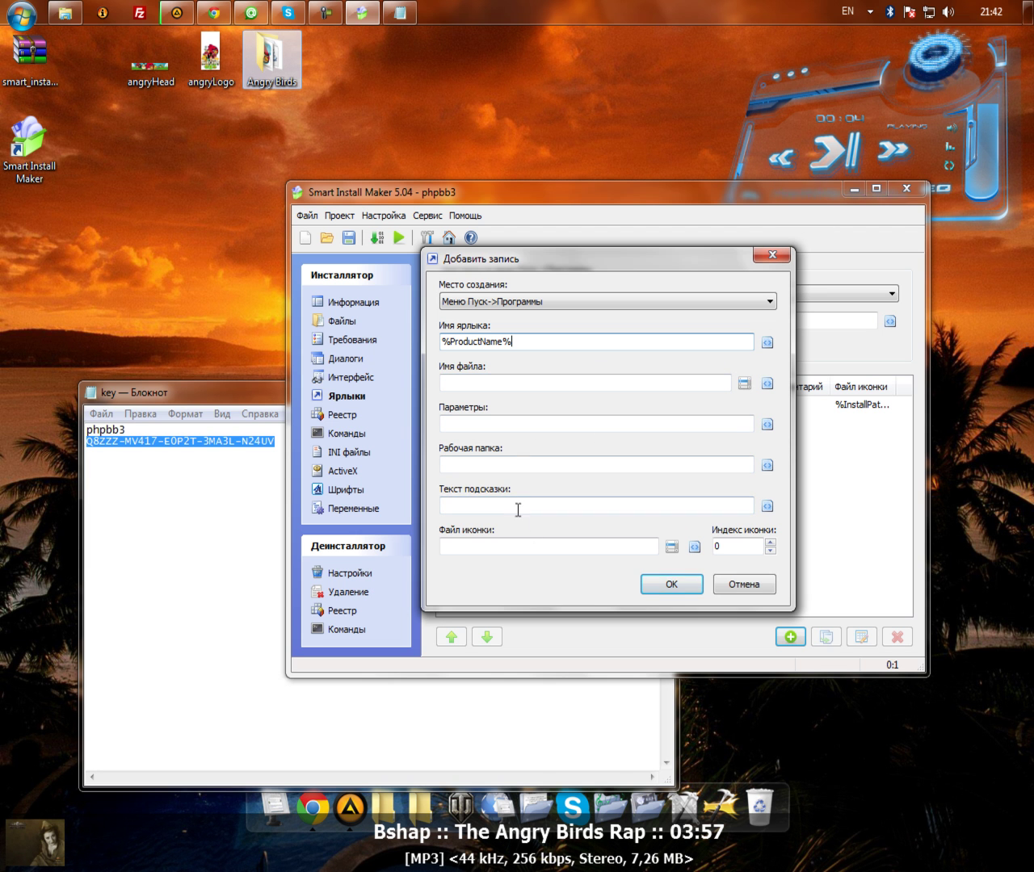
- Set both the icon file and the target file of the shortcut to %InstallPath%\AngryBirds.exe and add the entry
left_click(672, 547)
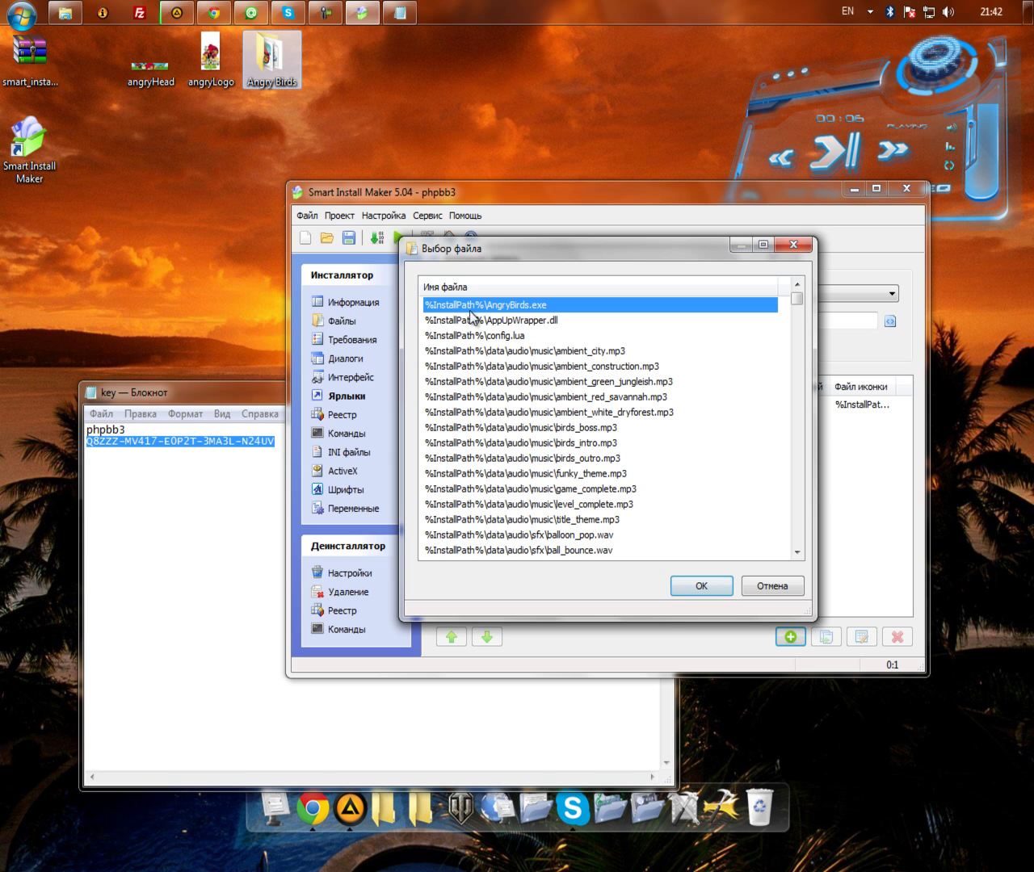
left_click(690, 592)
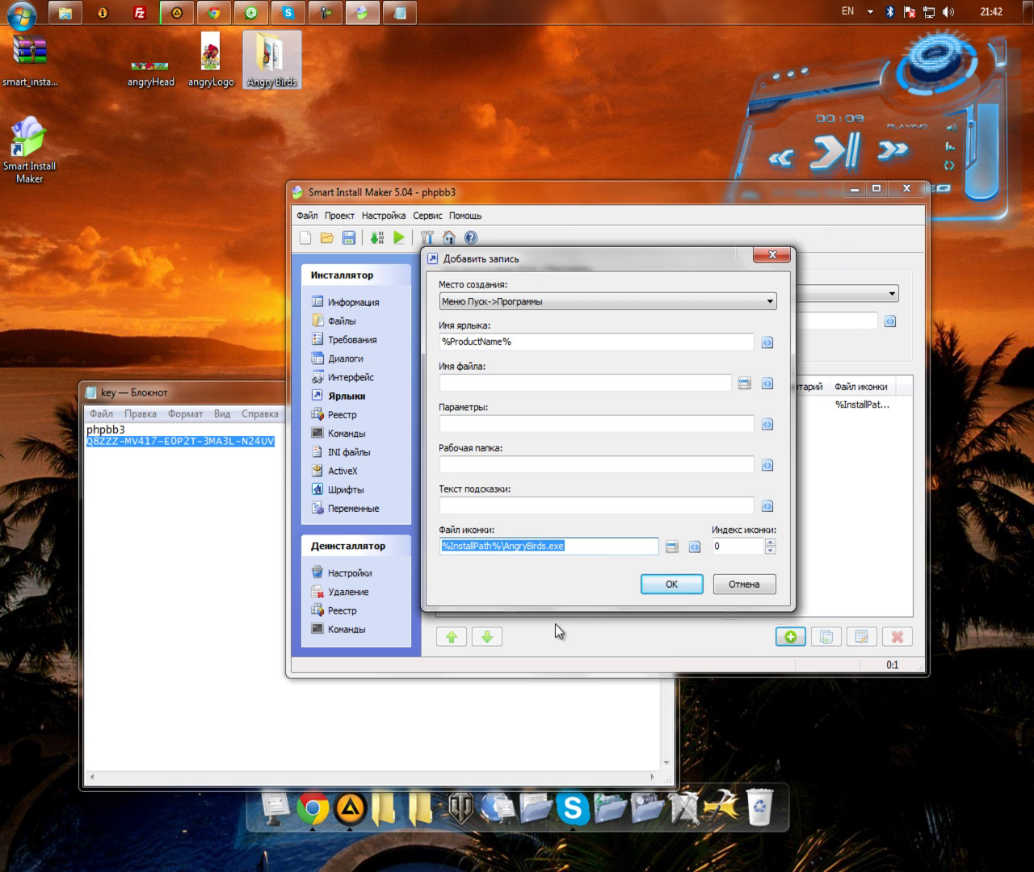
left_click(695, 585)
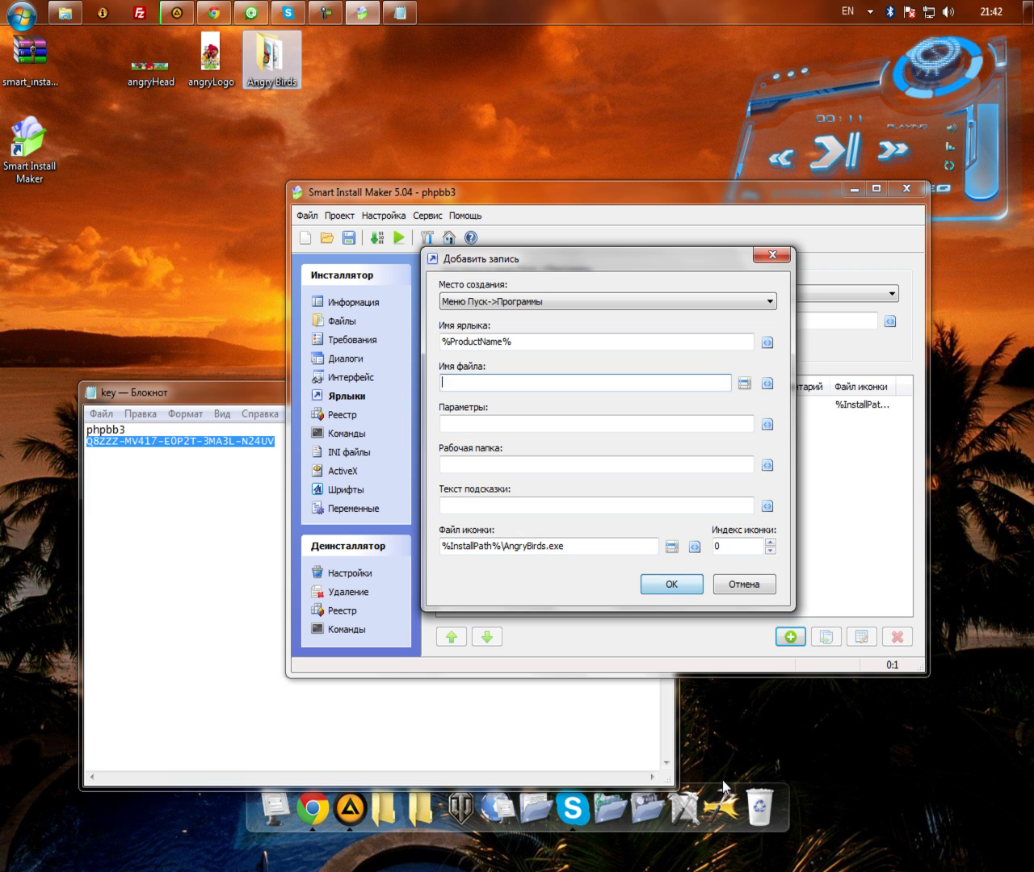
left_click(669, 585)
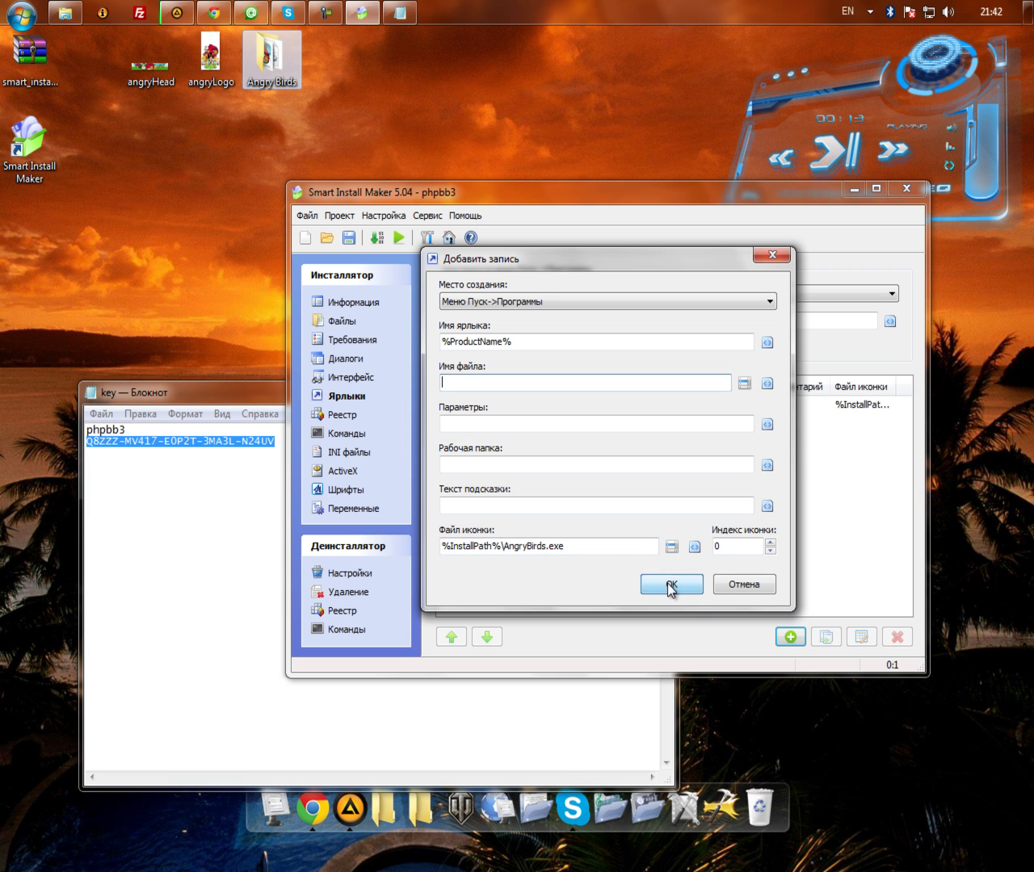
left_click(743, 385)
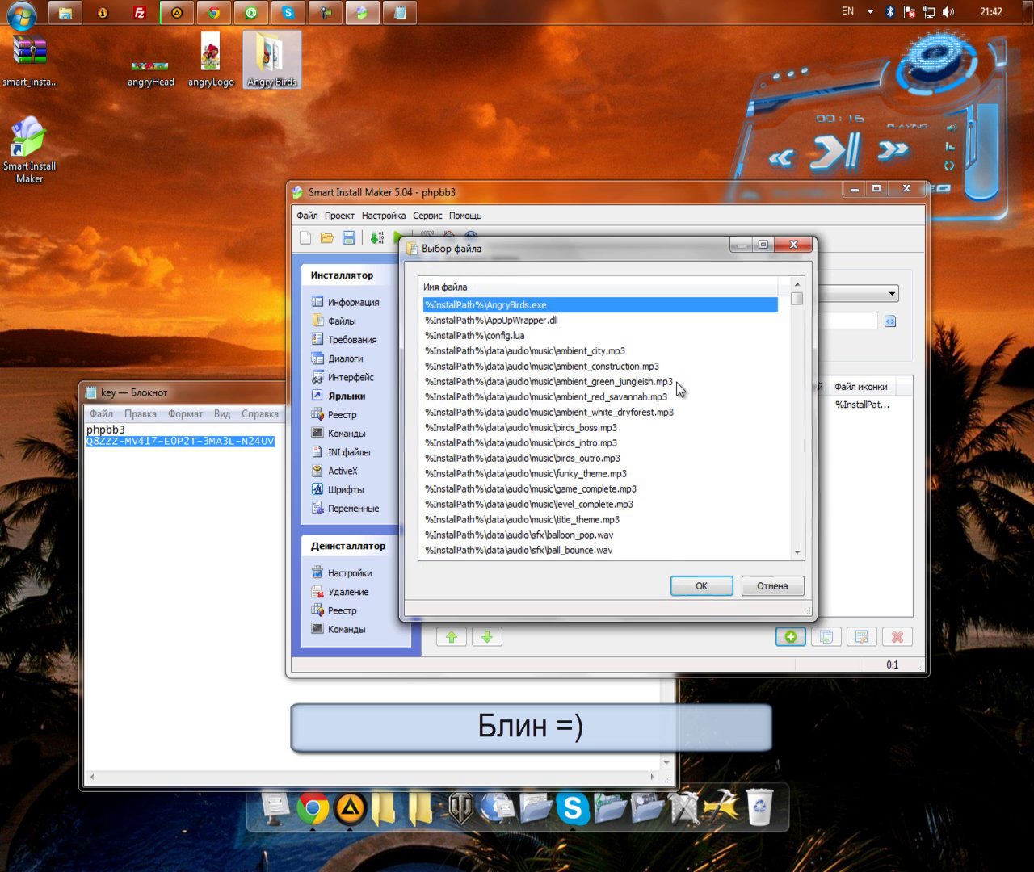
left_click(700, 586)
left_click(669, 586)
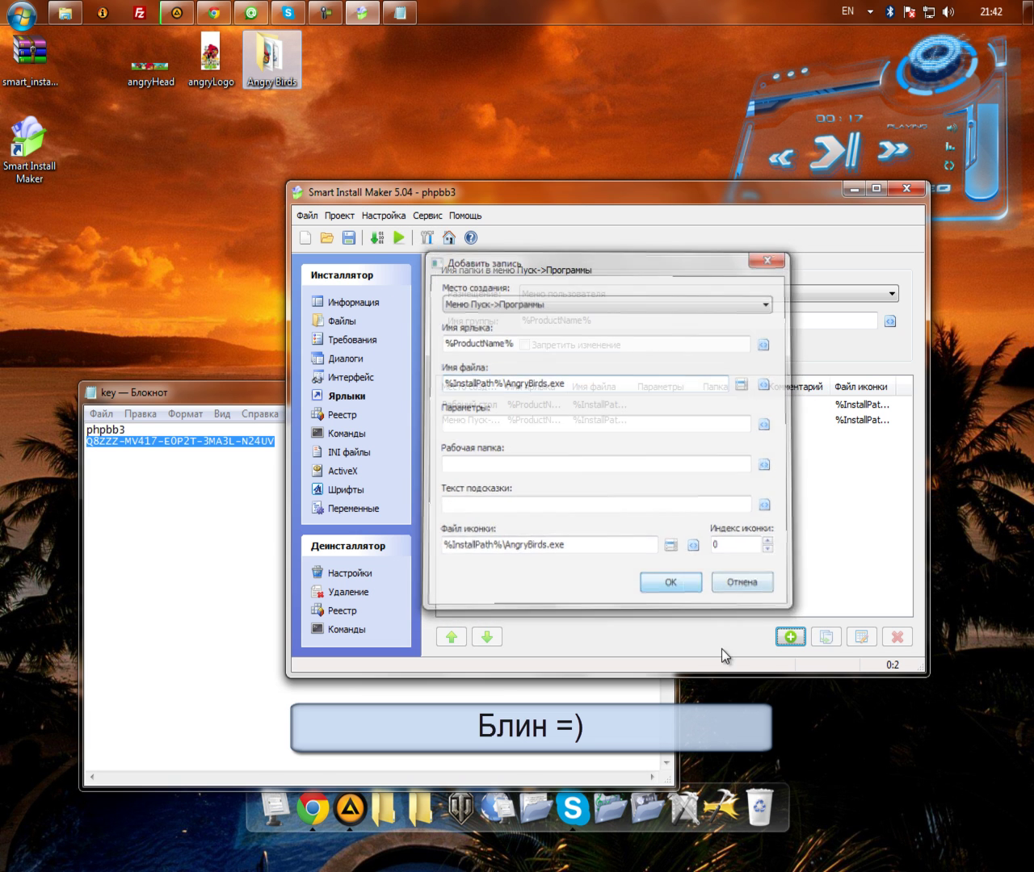
left_click(790, 637)
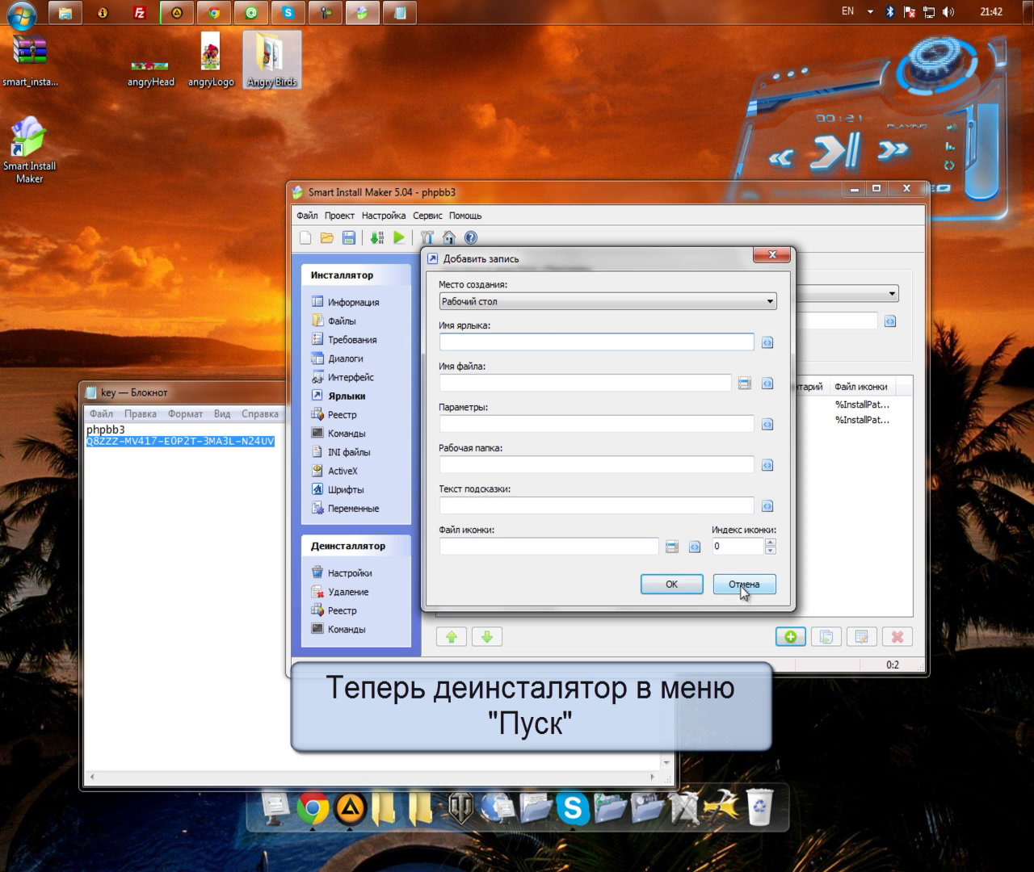
left_click(517, 300)
left_click(507, 339)
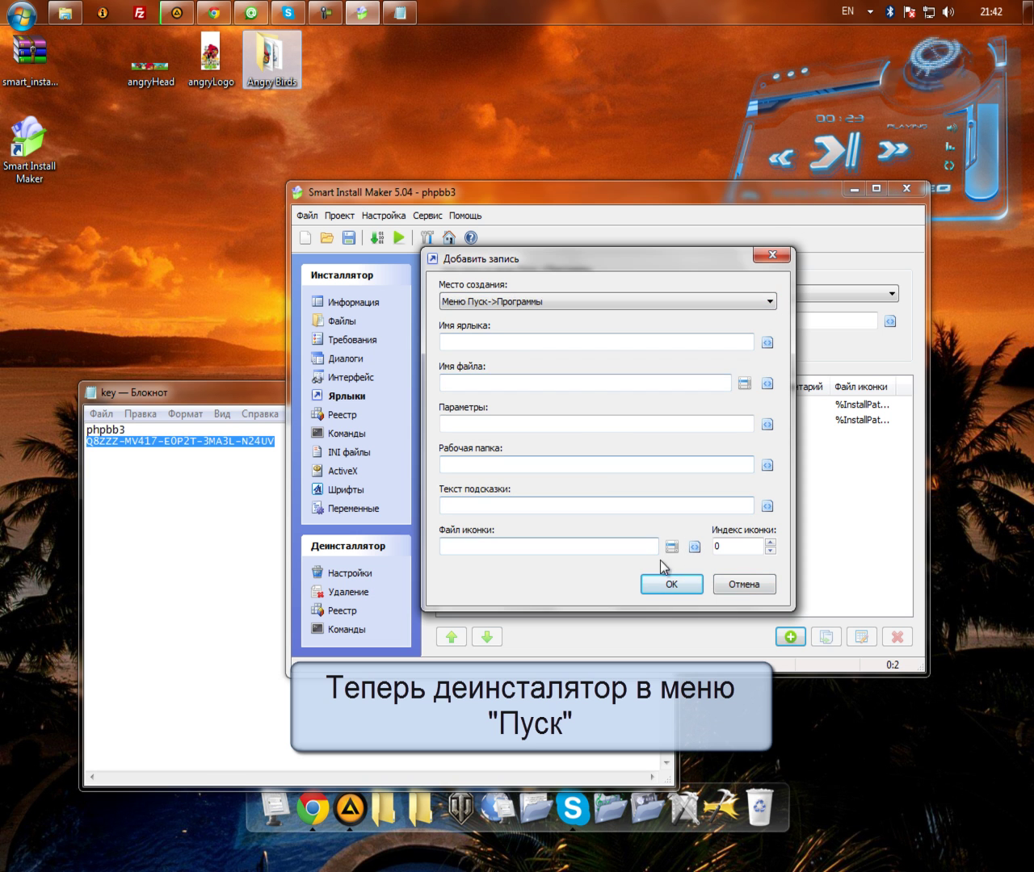
left_click(739, 586)
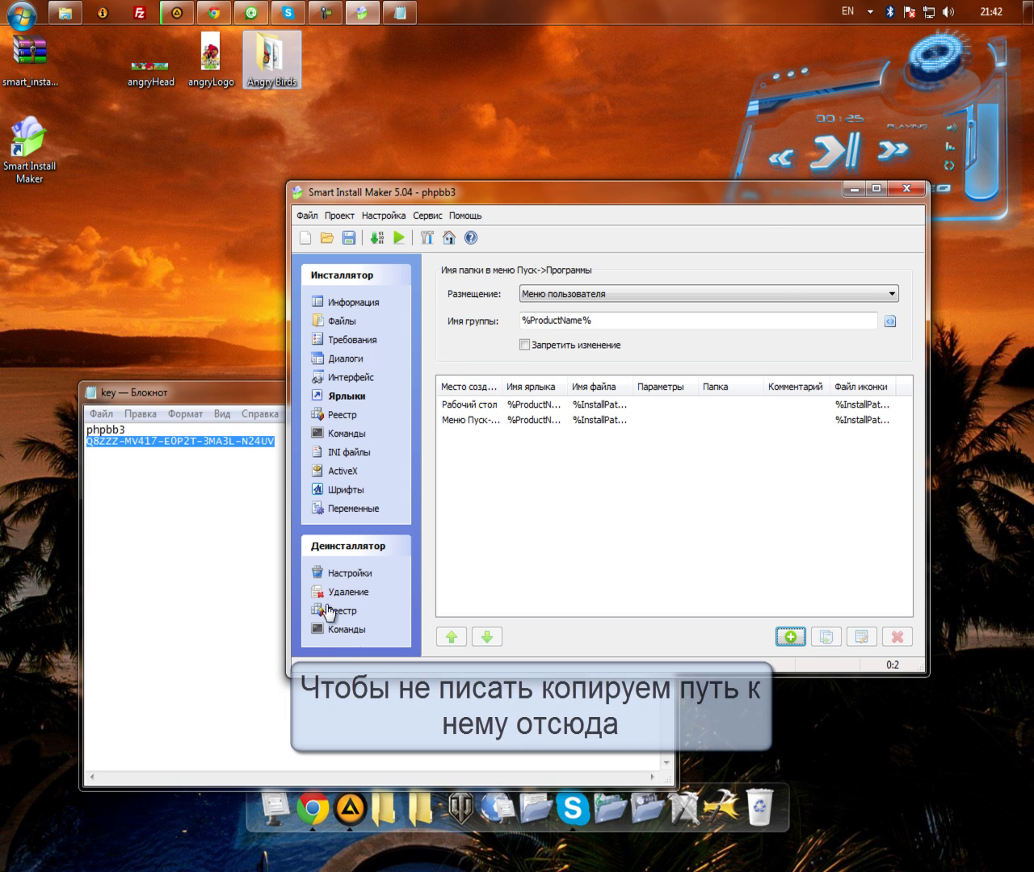
- Copy the uninstaller file path %InstallPath%\Uninstall.exe from the uninstaller settings
left_click(345, 573)
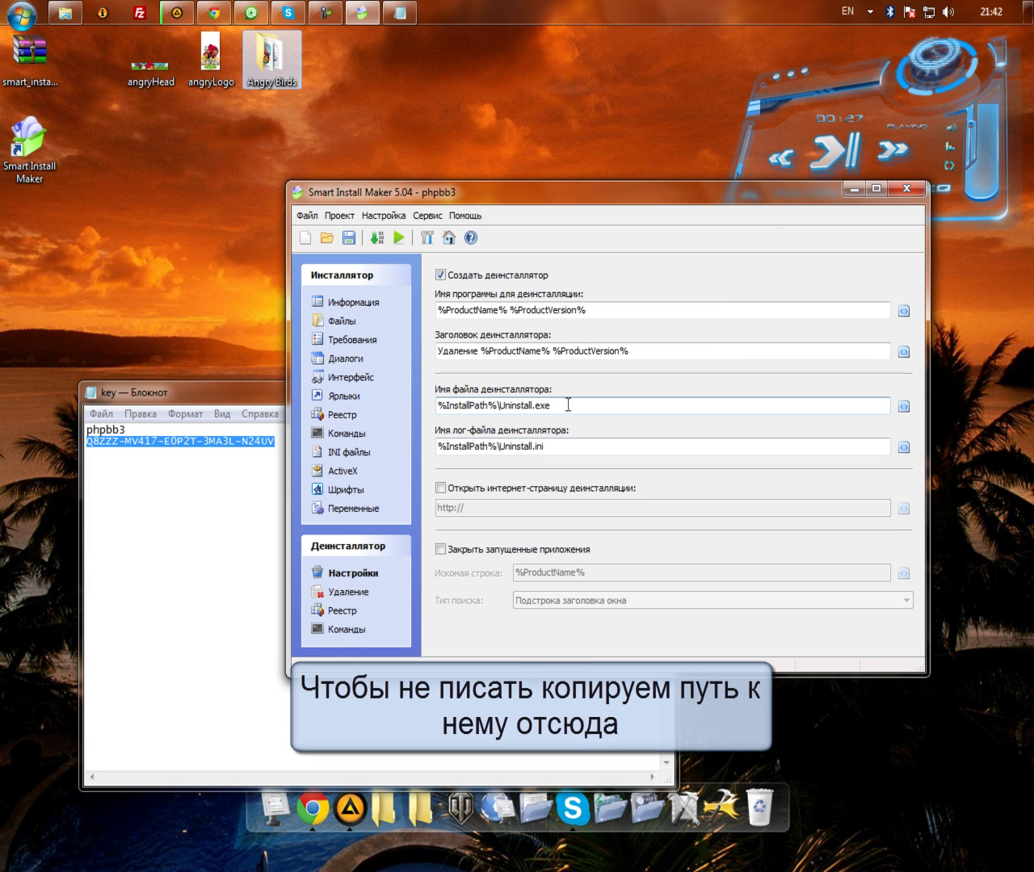
left_click_drag(557, 404, 434, 399)
right_click(463, 406)
left_click(493, 460)
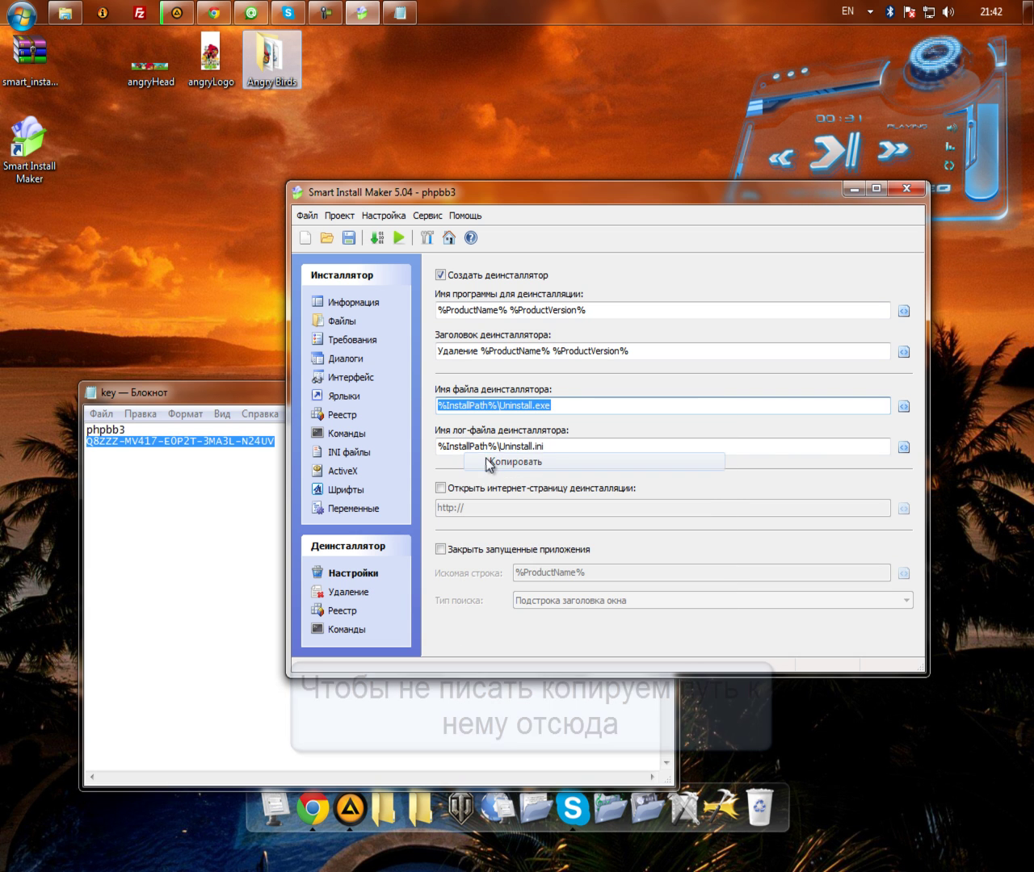
- Start another shortcut entry located in Меню Пуск->Программы and name it Удалить %ProductName%
left_click(343, 395)
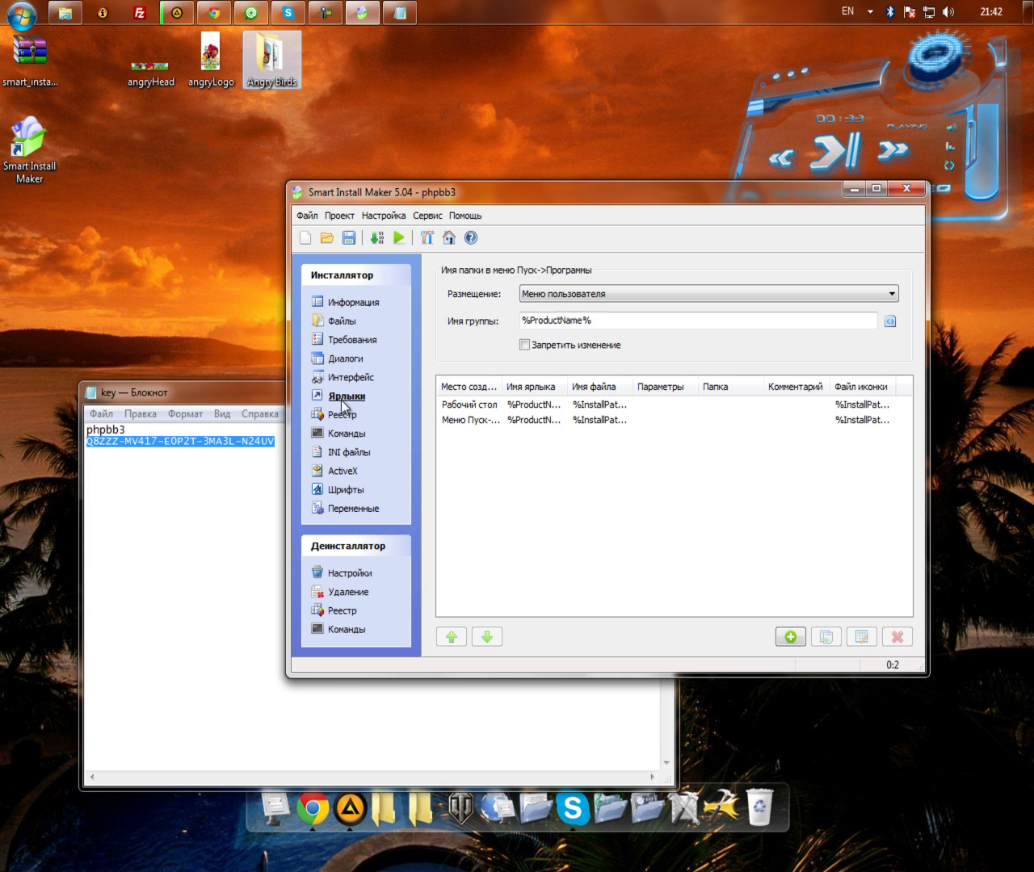
left_click(790, 637)
left_click(568, 303)
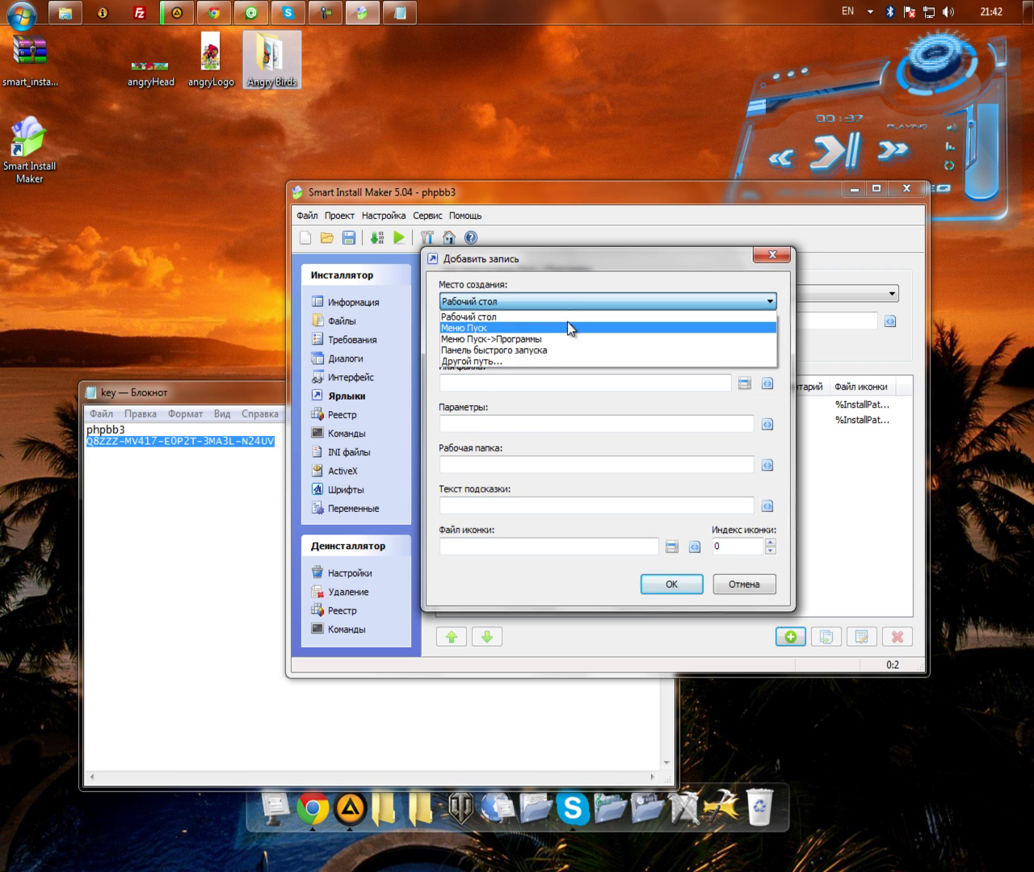
left_click(565, 338)
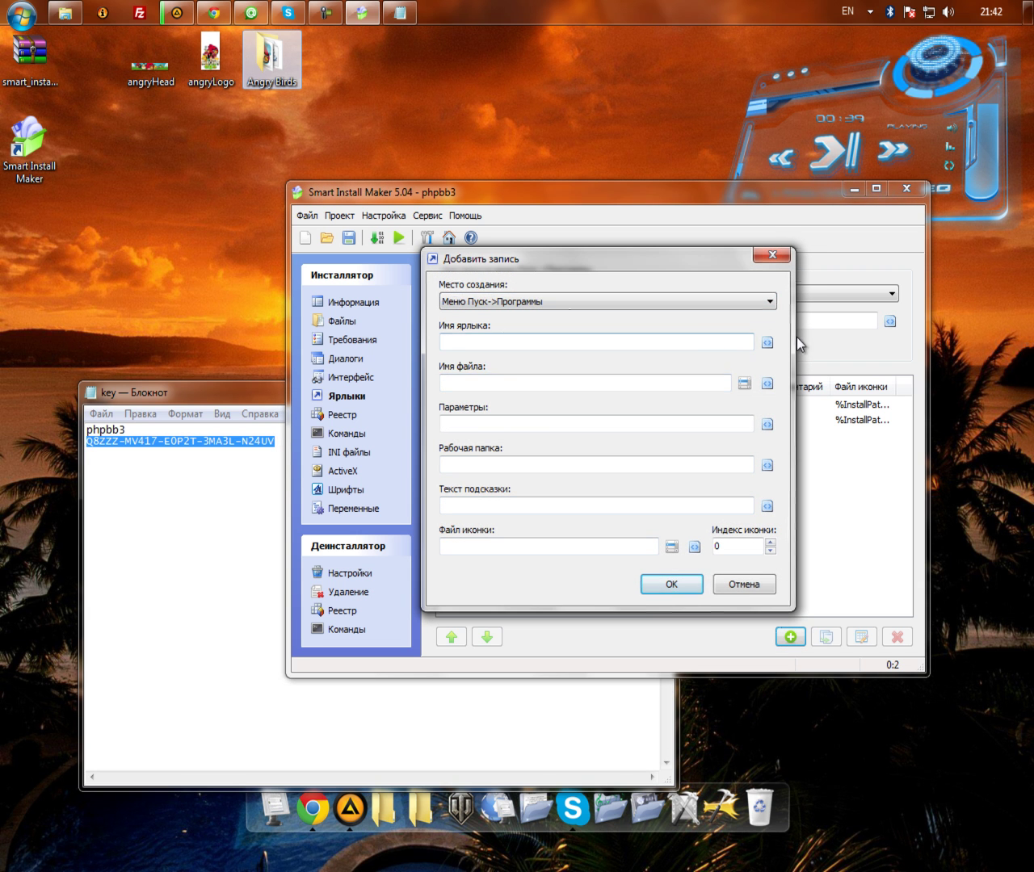
left_click(768, 343)
left_click(762, 352)
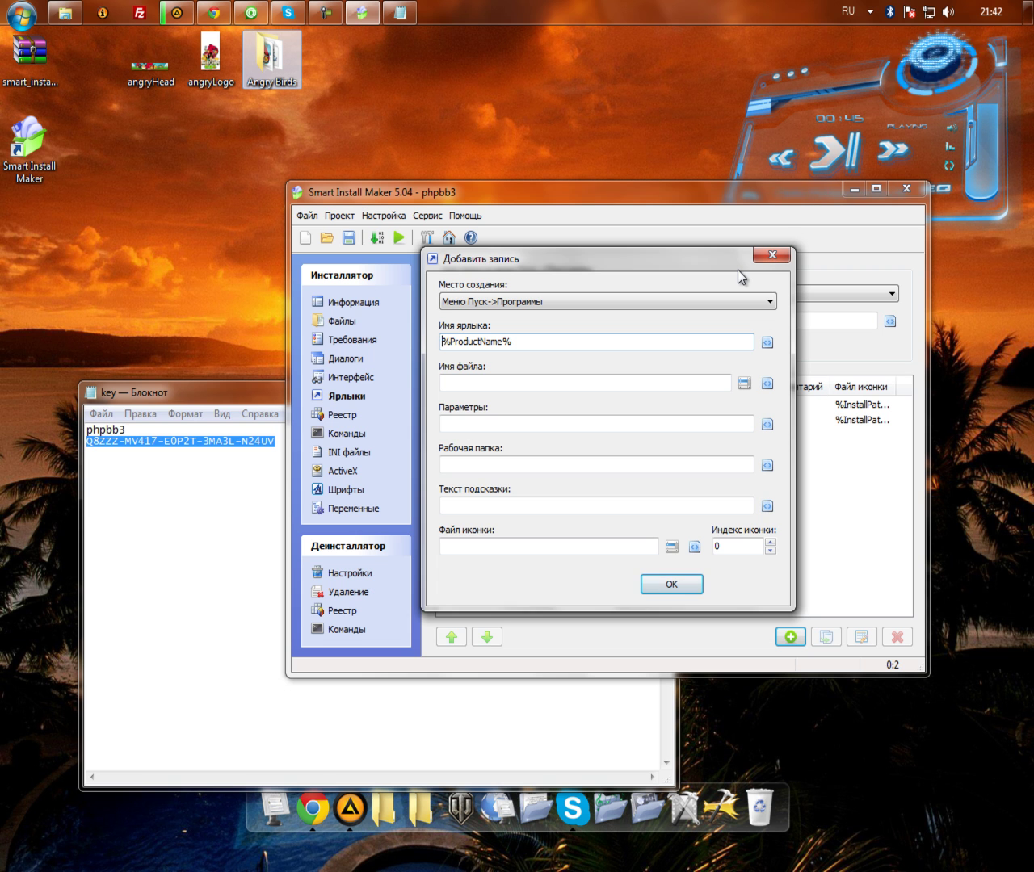
type("Удалить")
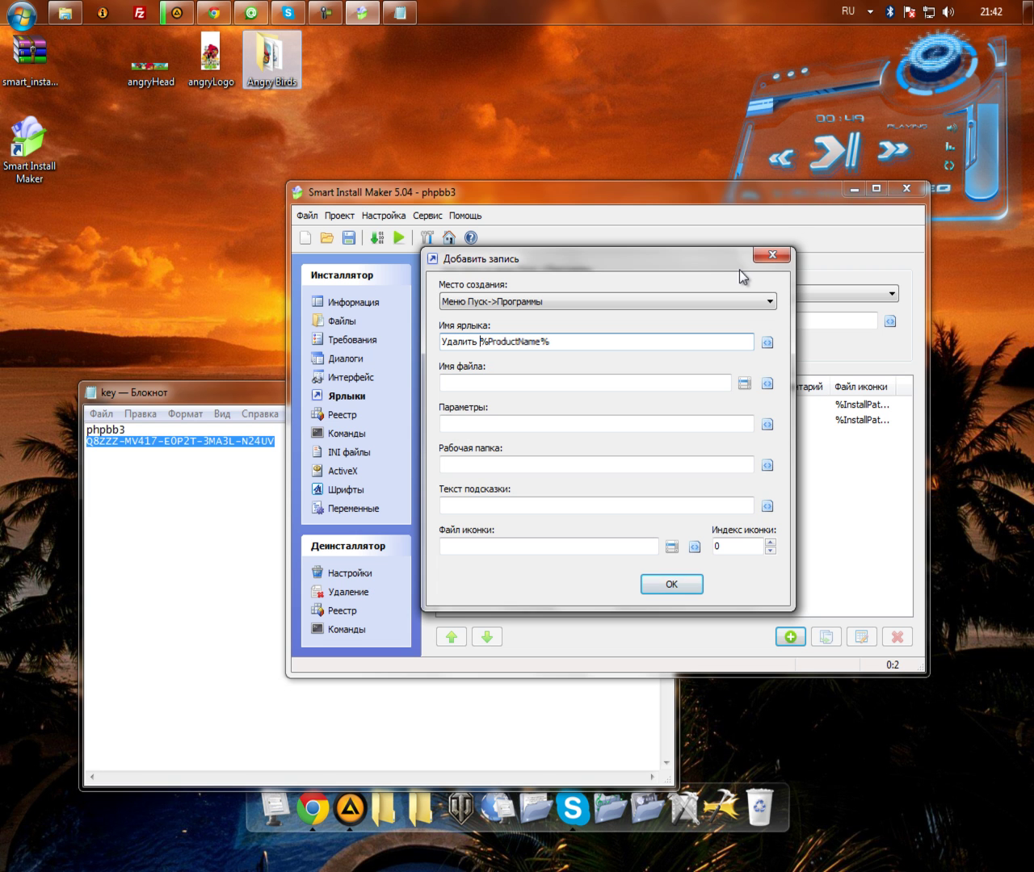
- Paste %InstallPath%\Uninstall.exe as both the target file and the icon file of the uninstall shortcut and add the entry
left_click(744, 383)
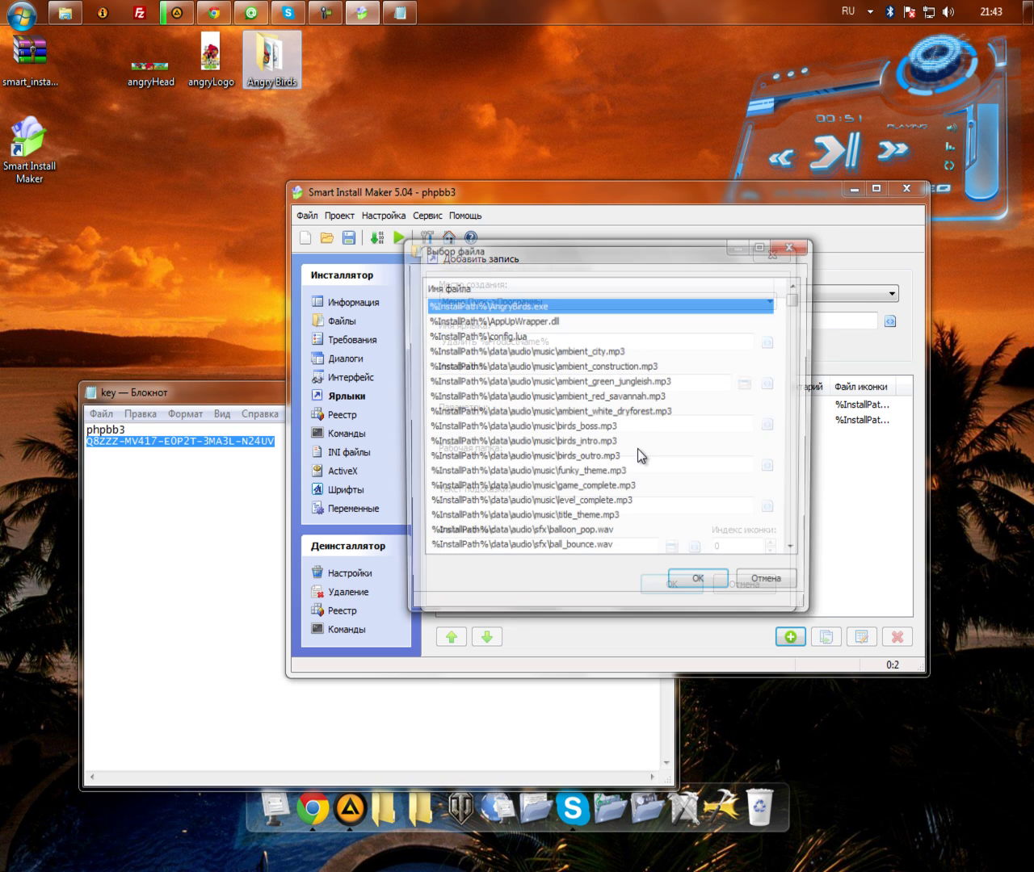
left_click(758, 586)
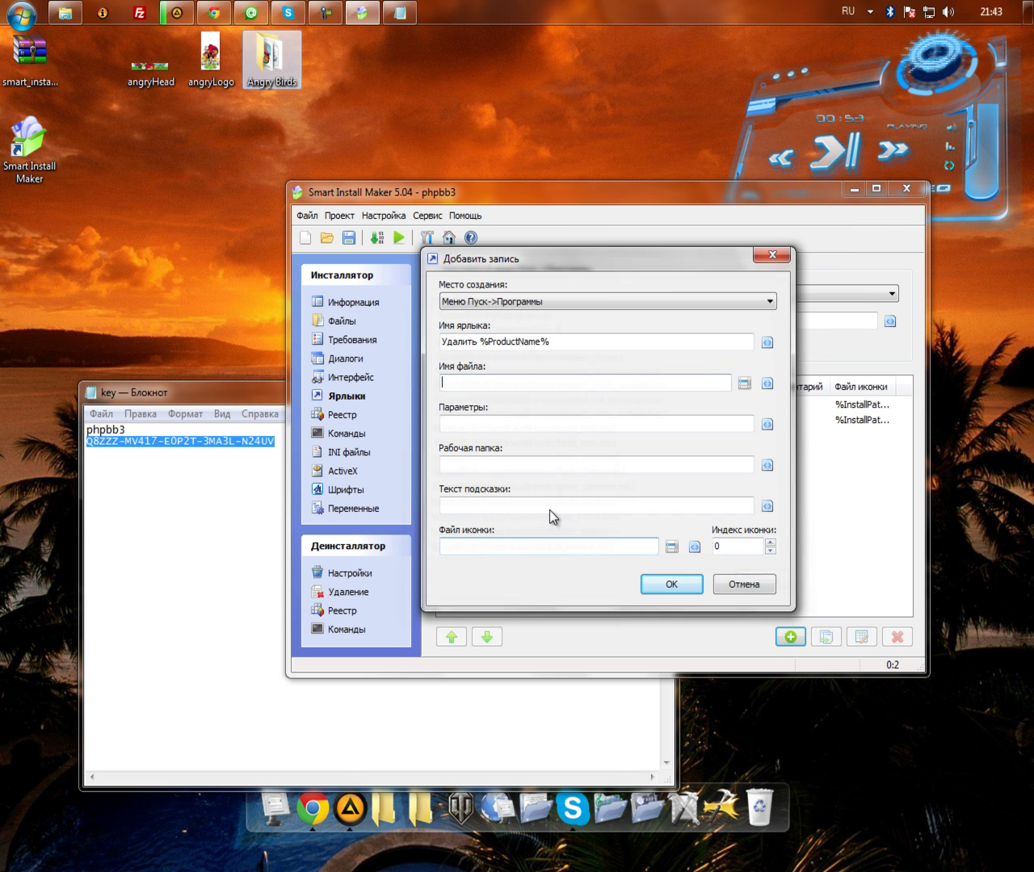
right_click(489, 384)
left_click(523, 457)
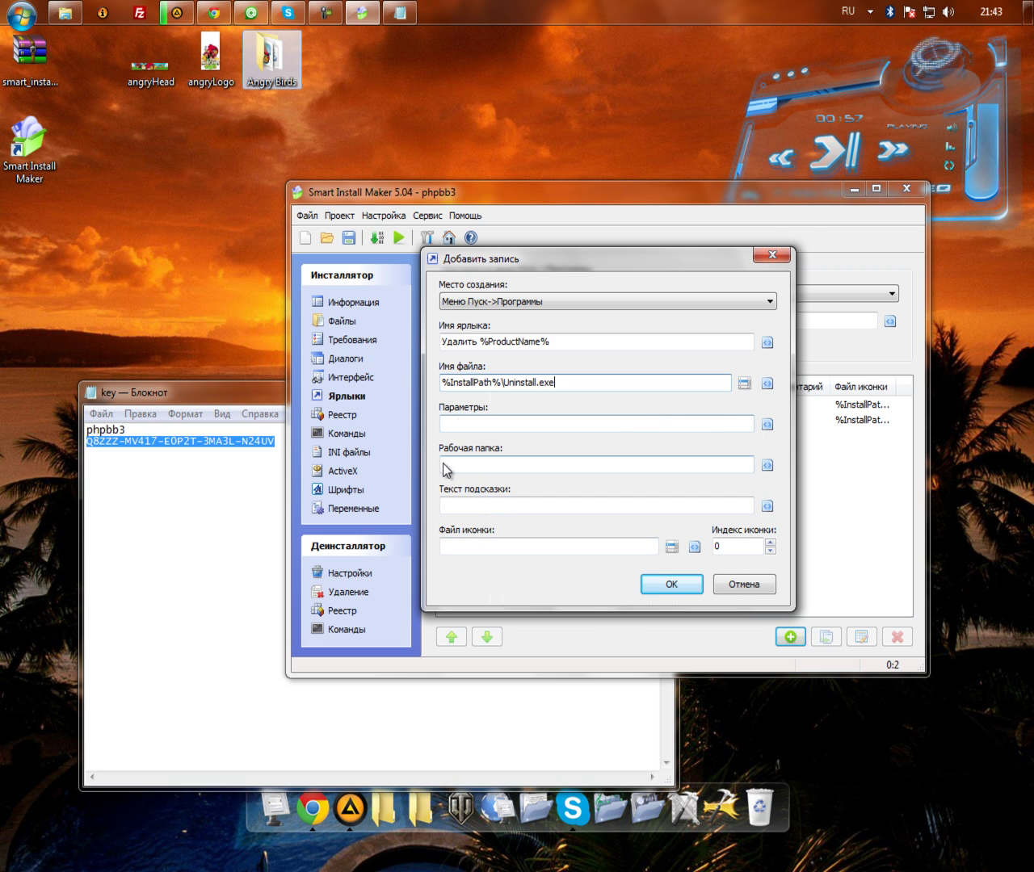
left_click(672, 546)
left_click(703, 602)
left_click(519, 548)
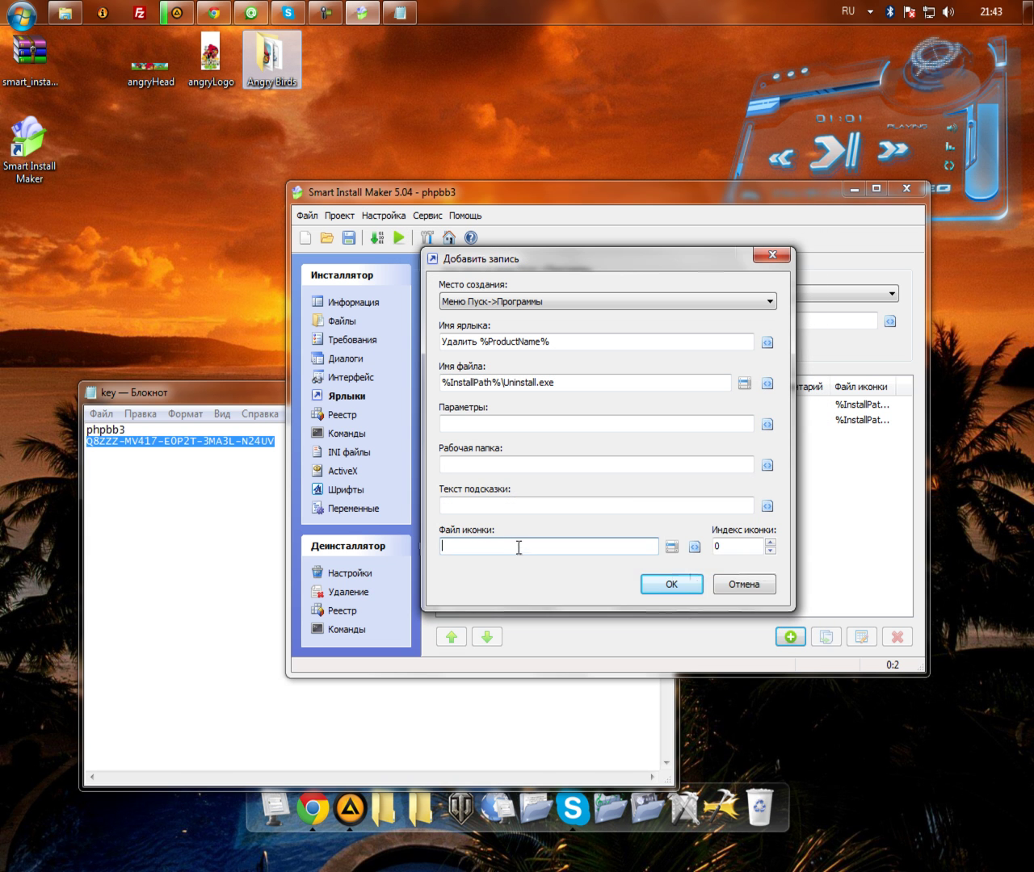
right_click(521, 549)
left_click(548, 620)
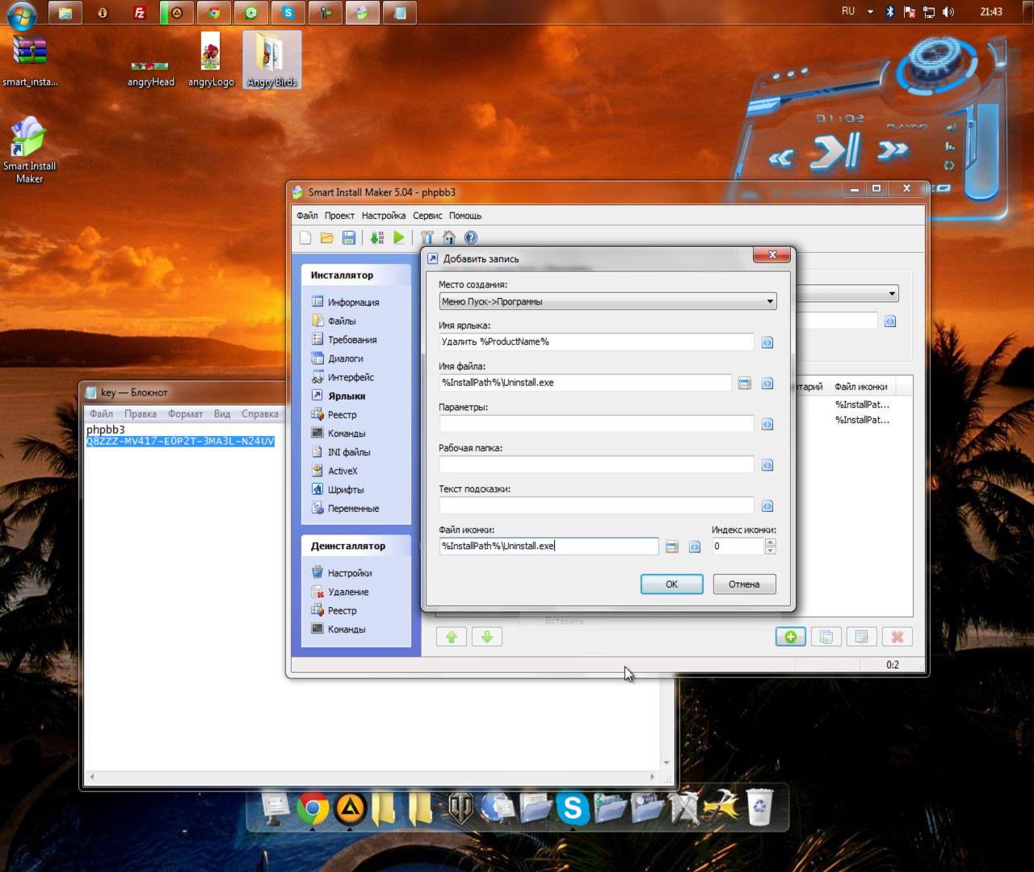
left_click(671, 585)
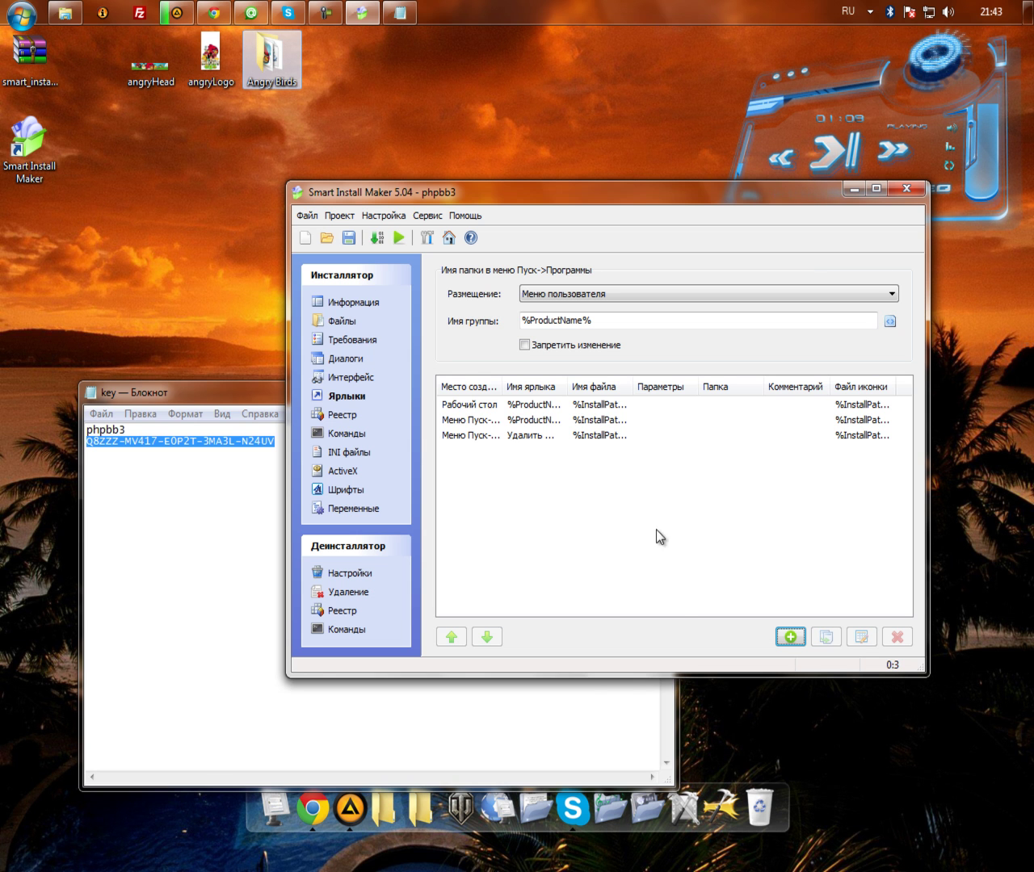
left_click(344, 415)
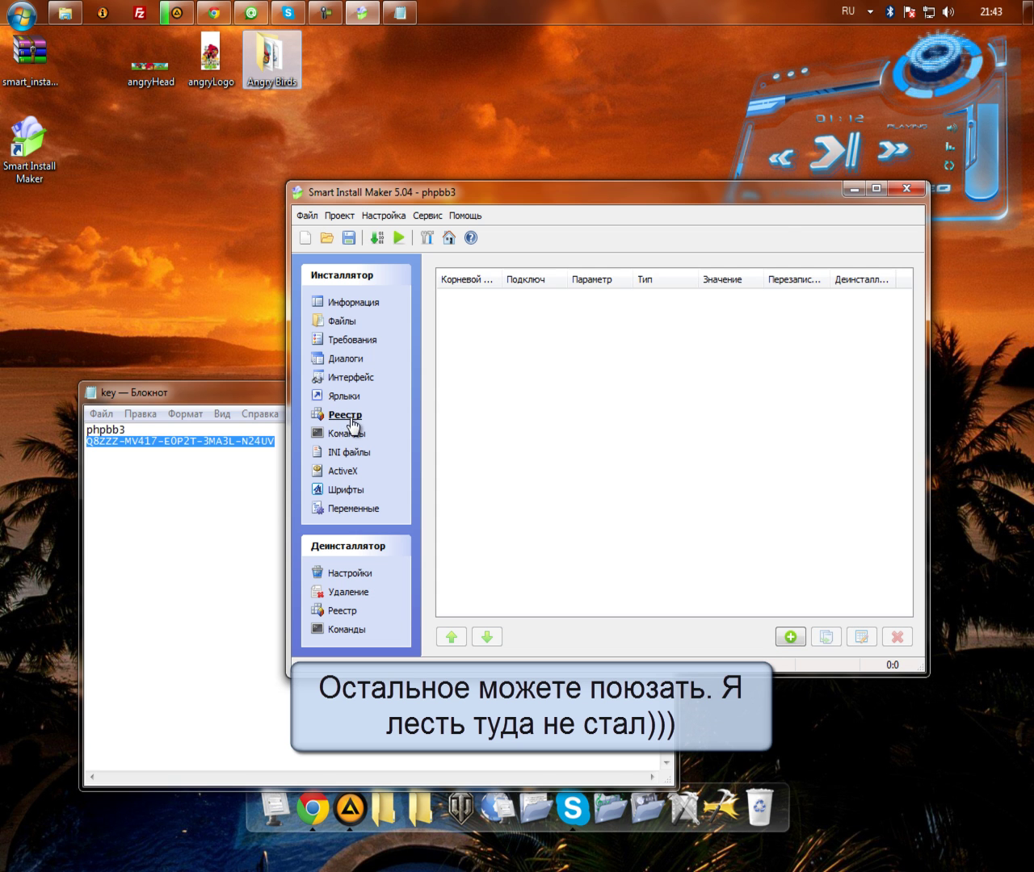
left_click(351, 436)
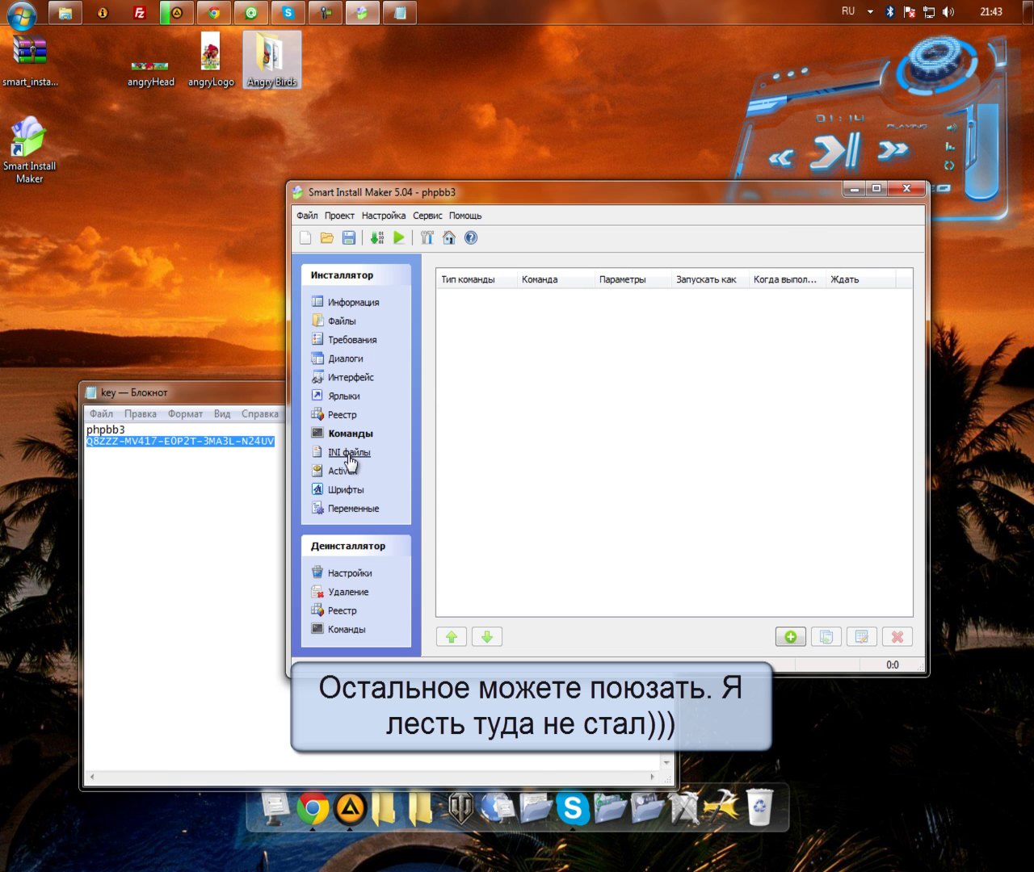
left_click(349, 455)
left_click(347, 472)
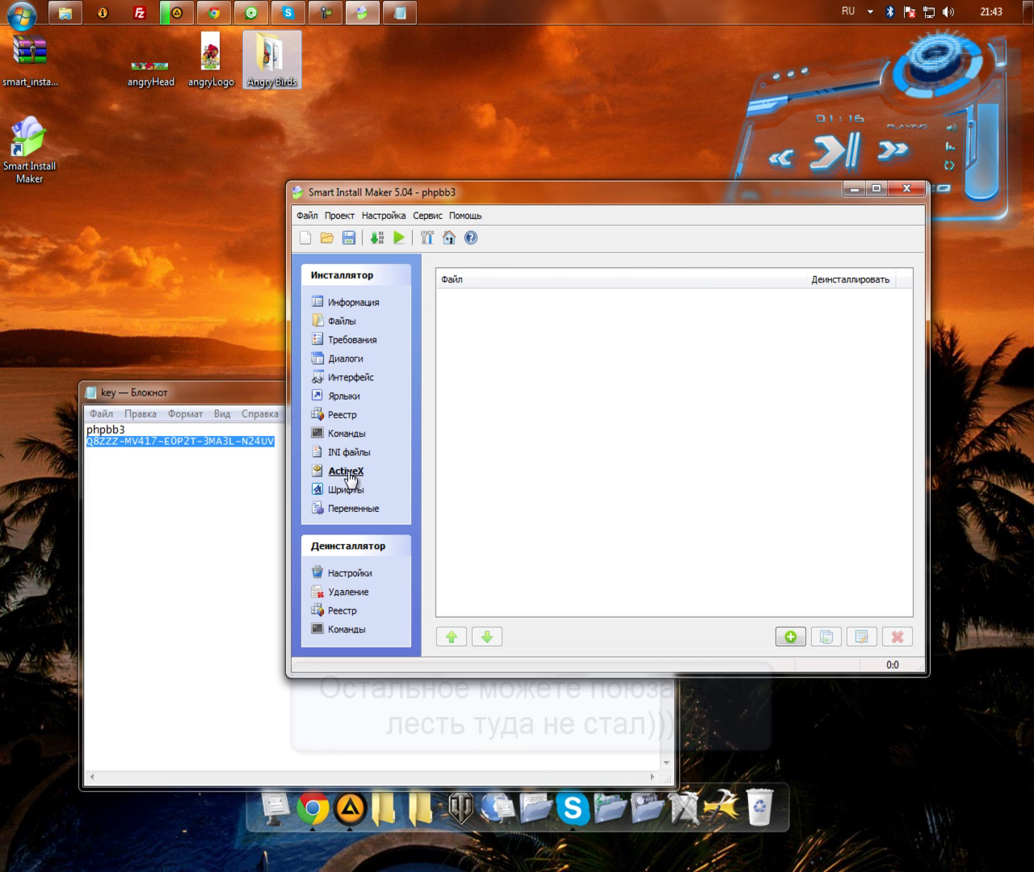
left_click(350, 493)
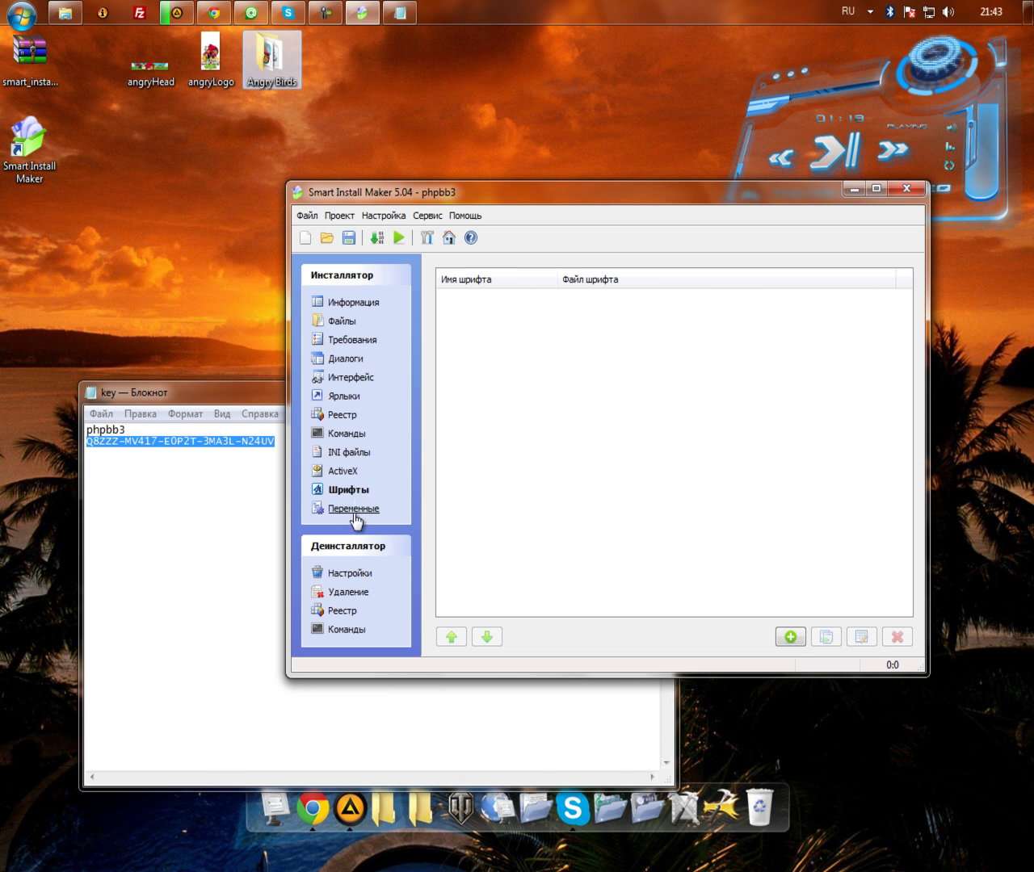
left_click(355, 510)
- Remove %ProductVersion% from the program name and the title in the uninstaller settings
left_click(355, 575)
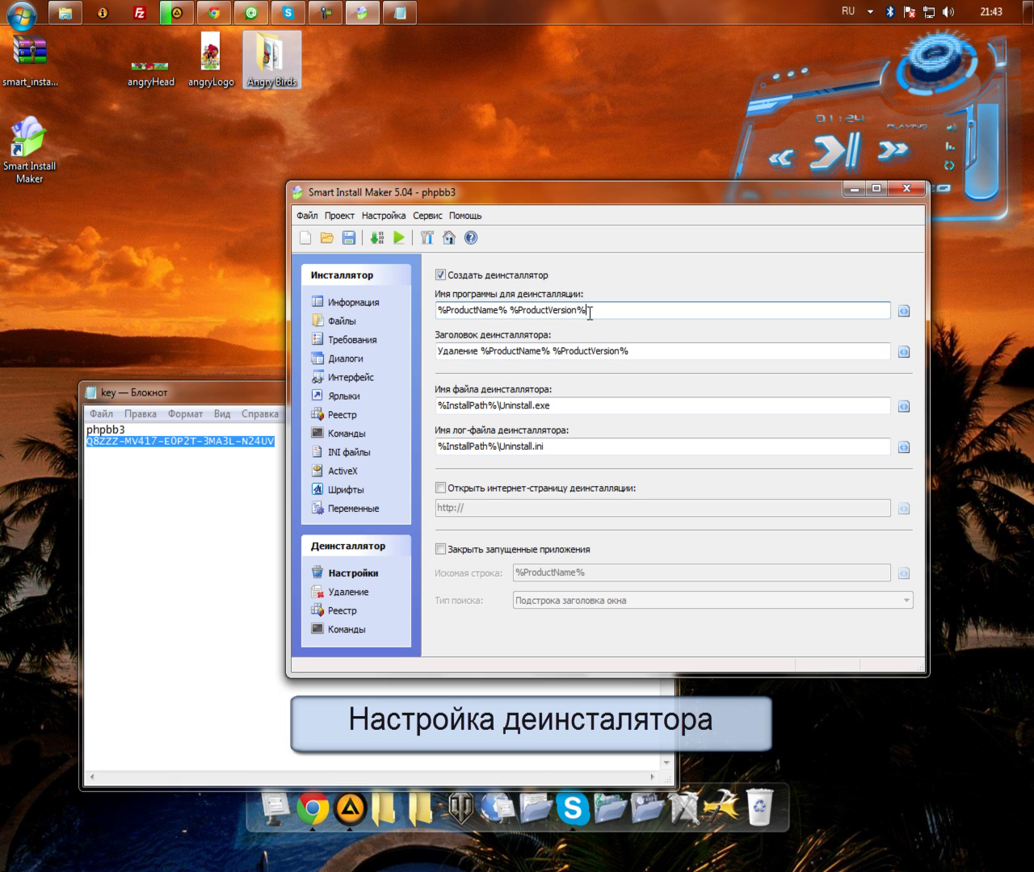
left_click_drag(590, 314, 515, 318)
key("Delete")
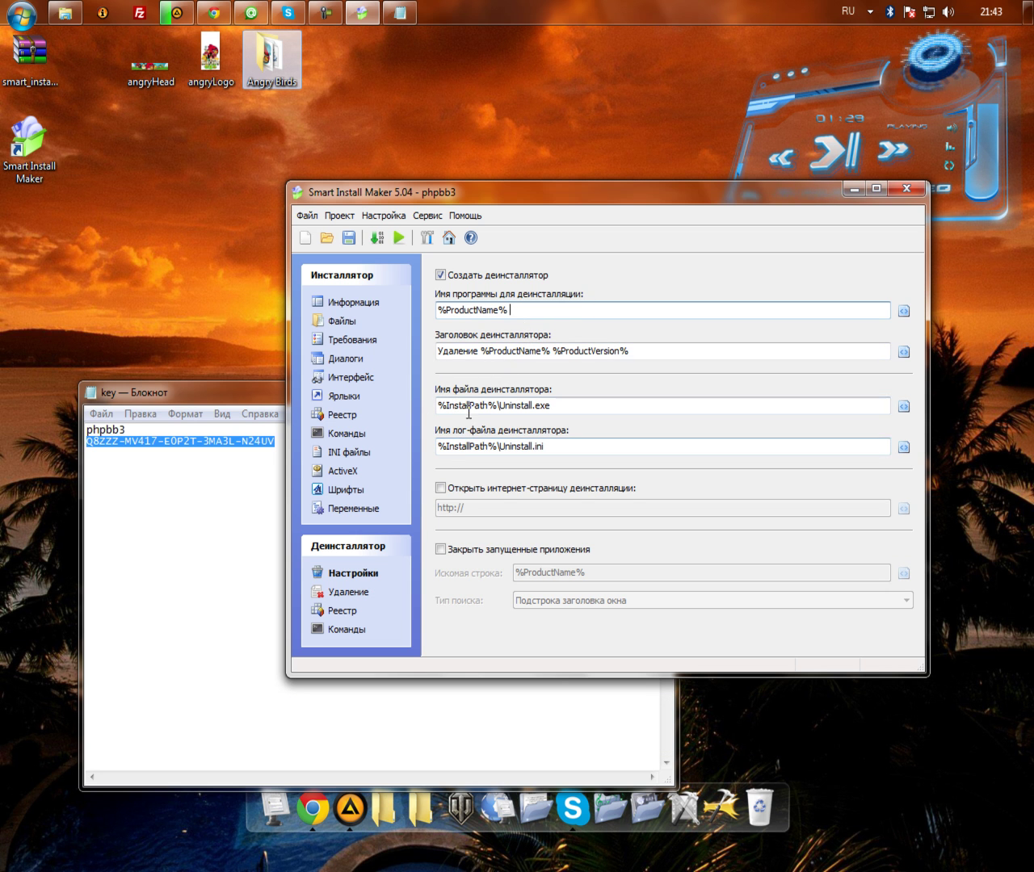
left_click_drag(553, 350, 766, 350)
key("Delete")
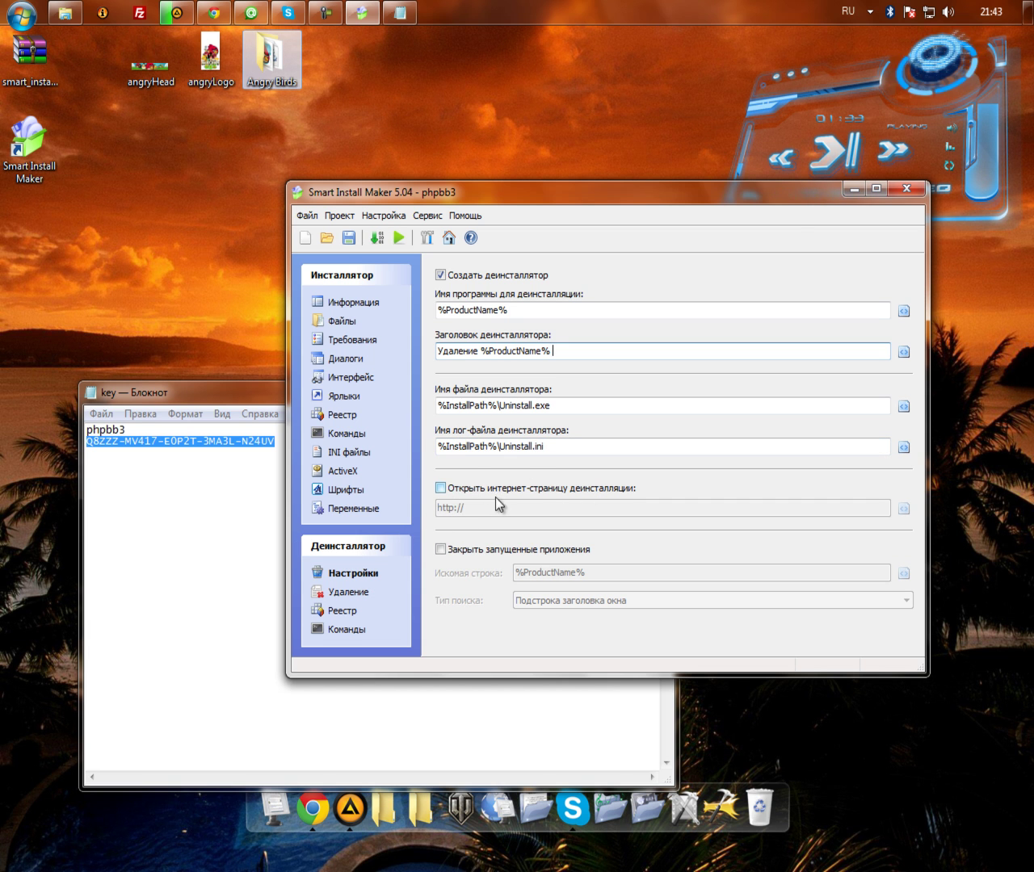
left_click(474, 489)
left_click(482, 509)
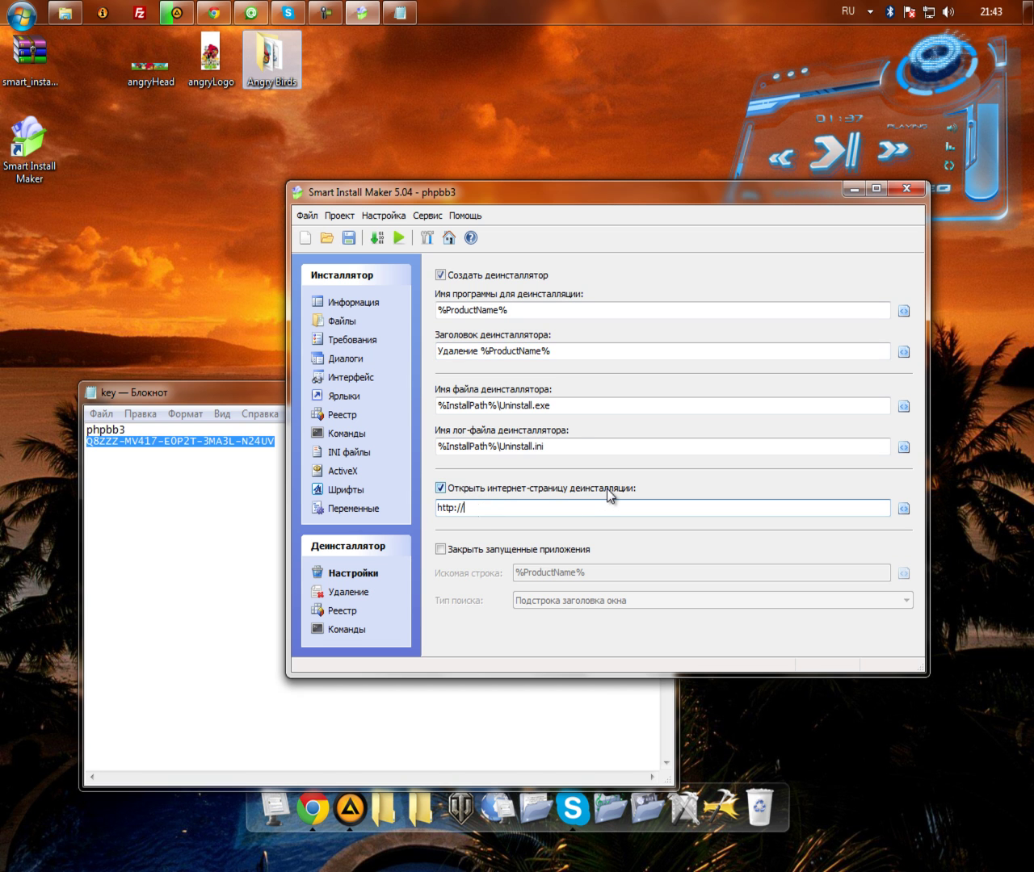
key("alt+shift")
type("h")
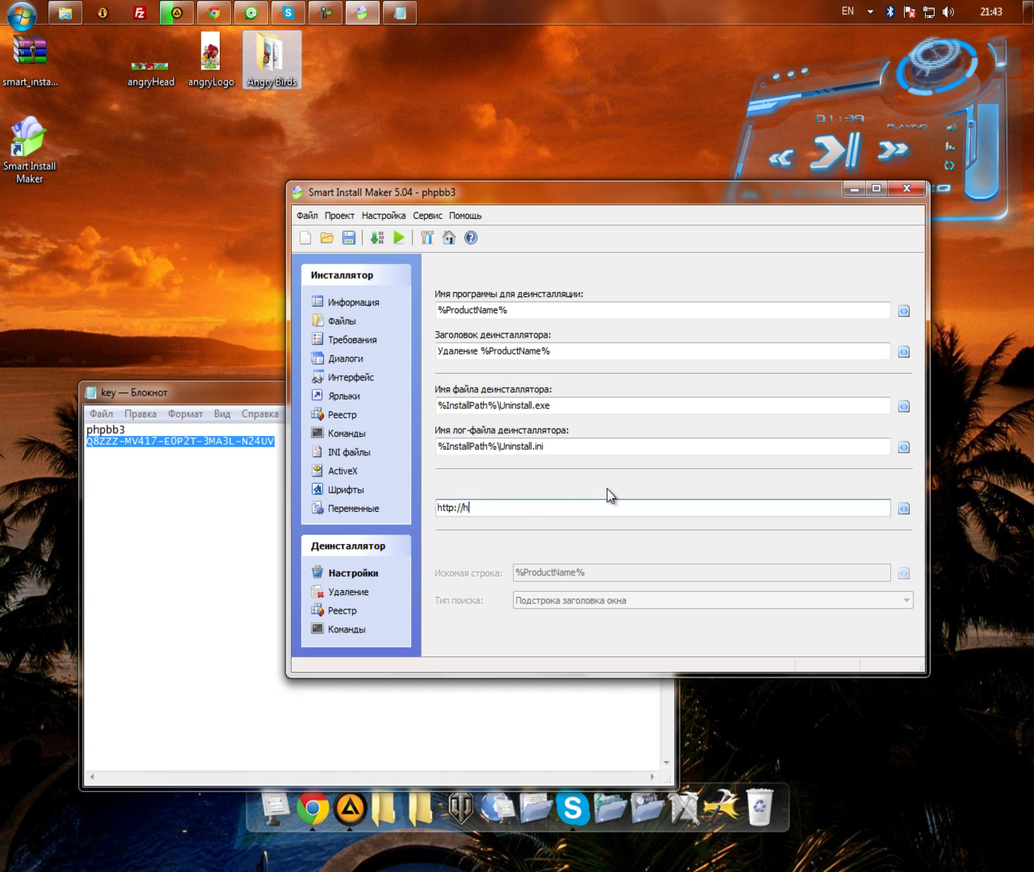
type("owmad")
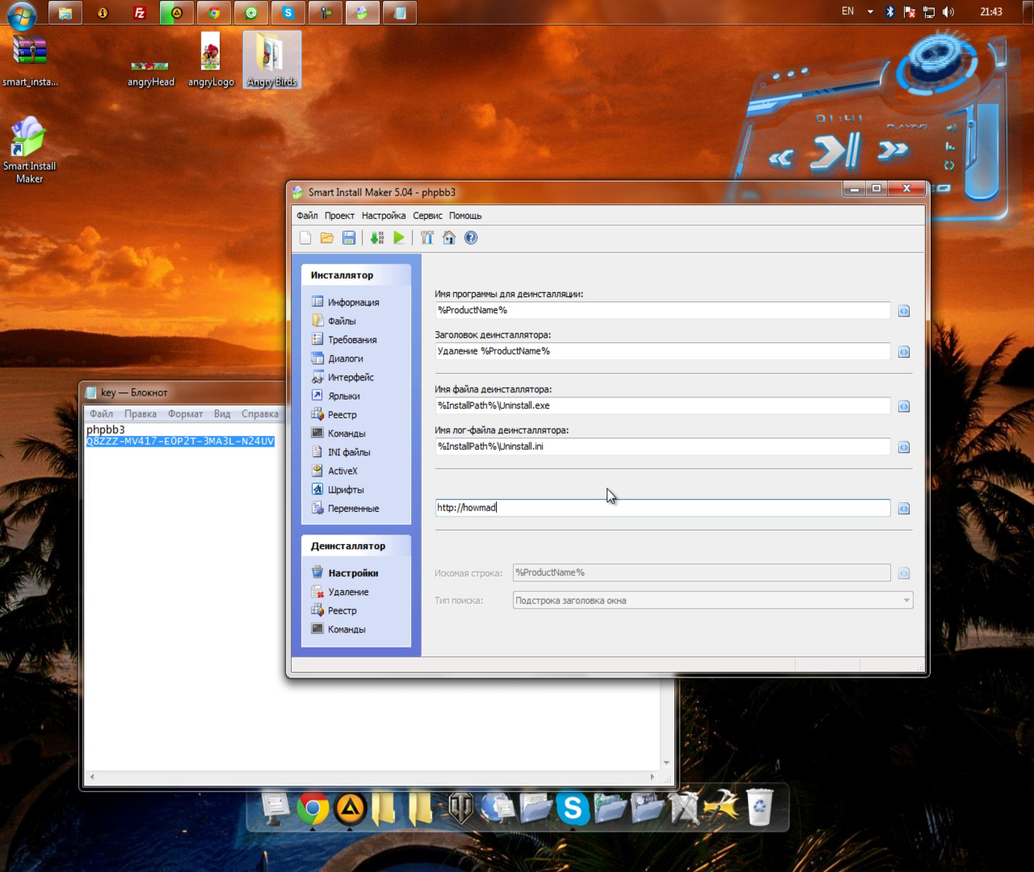
type("eit.ru")
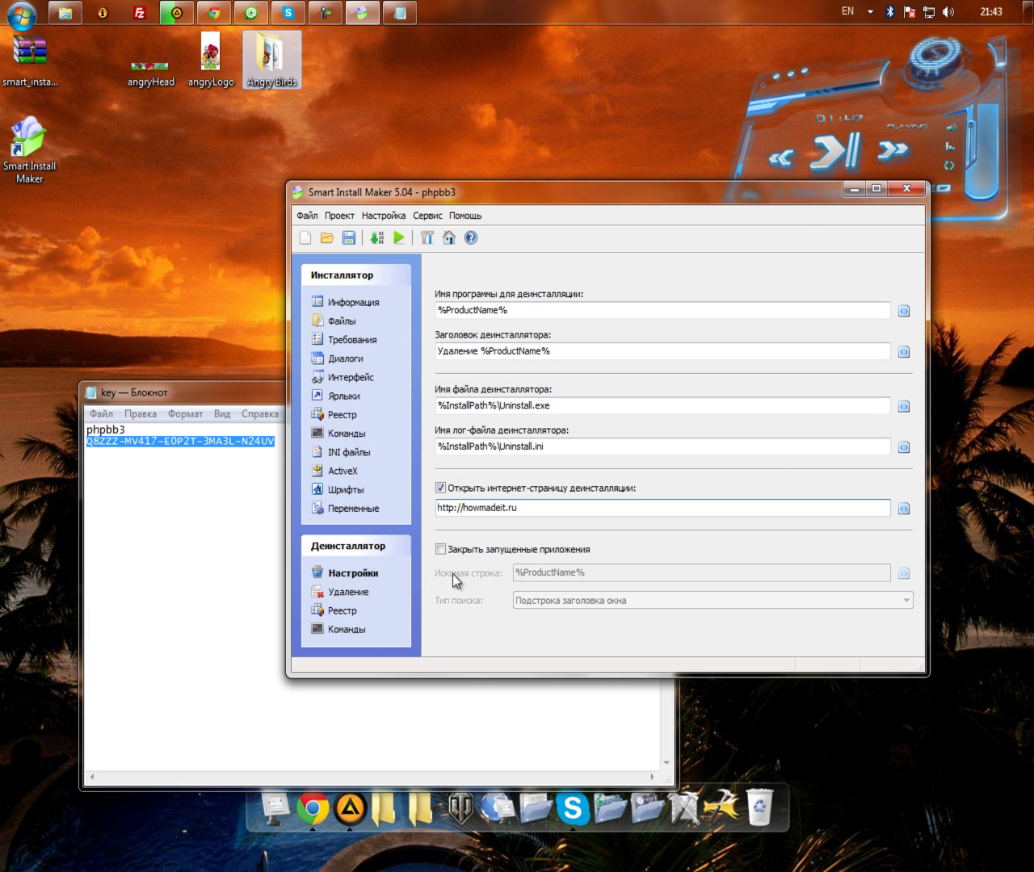
- Add an uninstaller deletion entry of type Папка с файлами with %ProductName% as the directory name
left_click(339, 594)
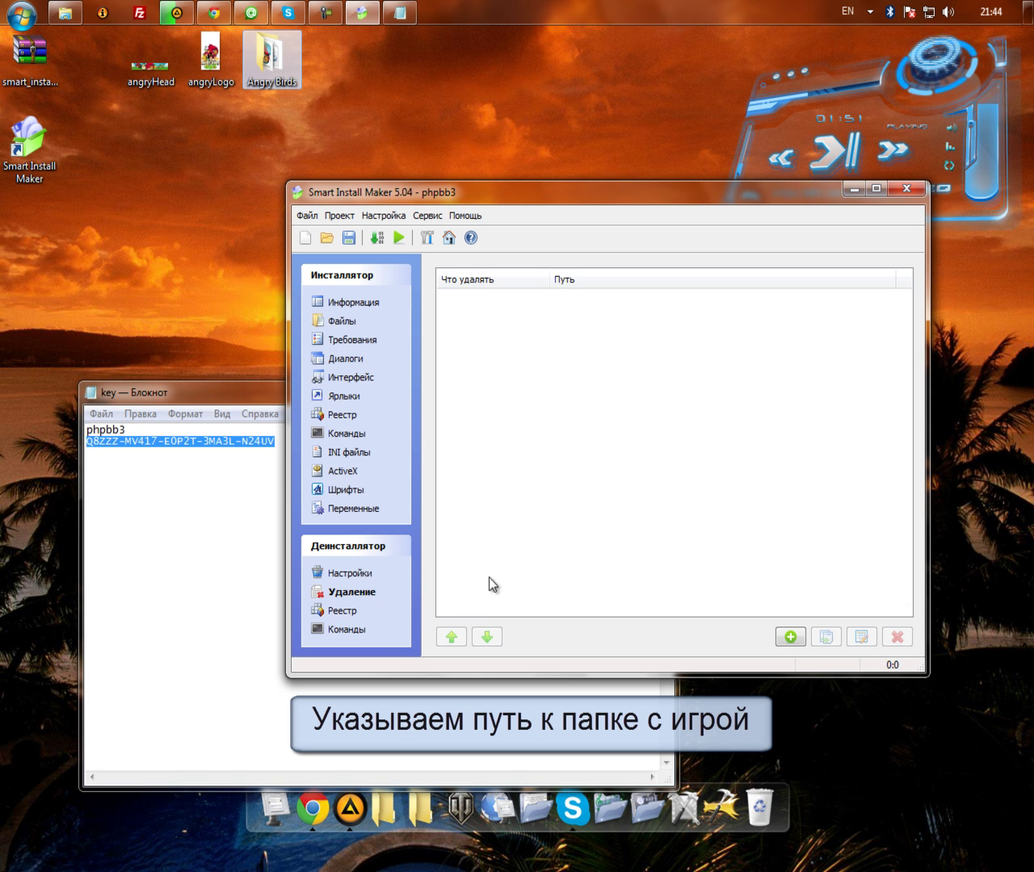
left_click(785, 642)
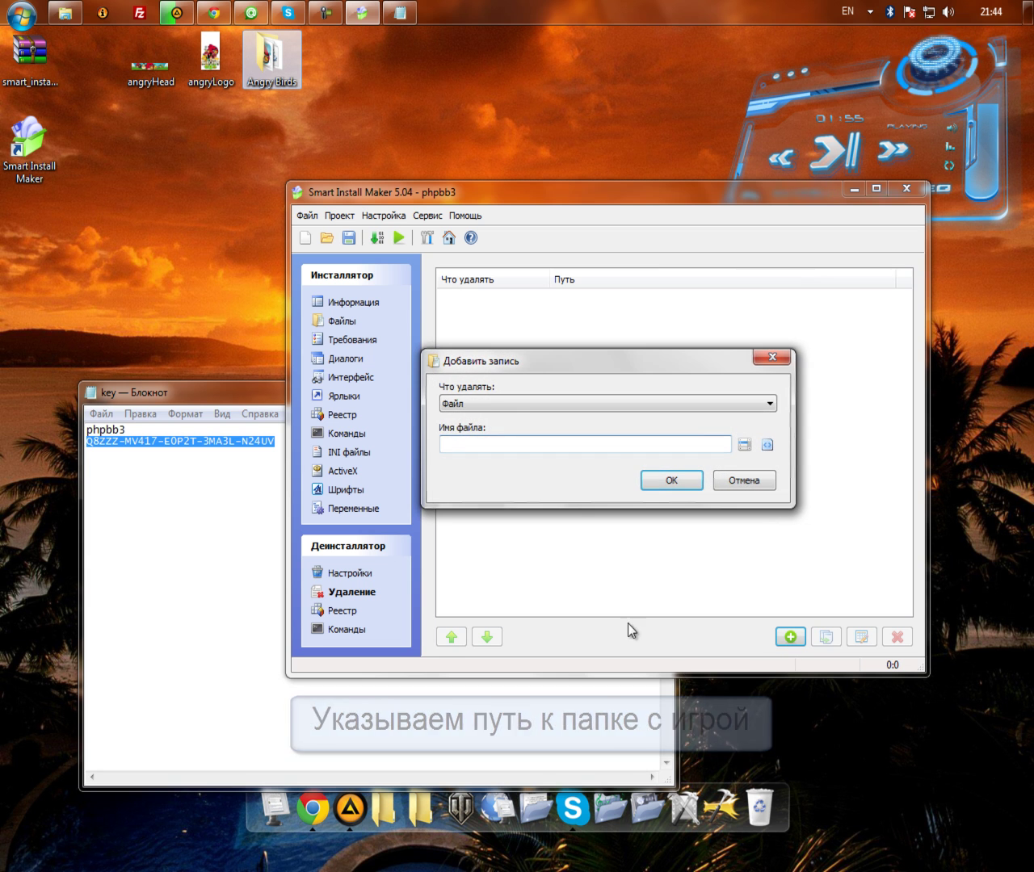
left_click(502, 403)
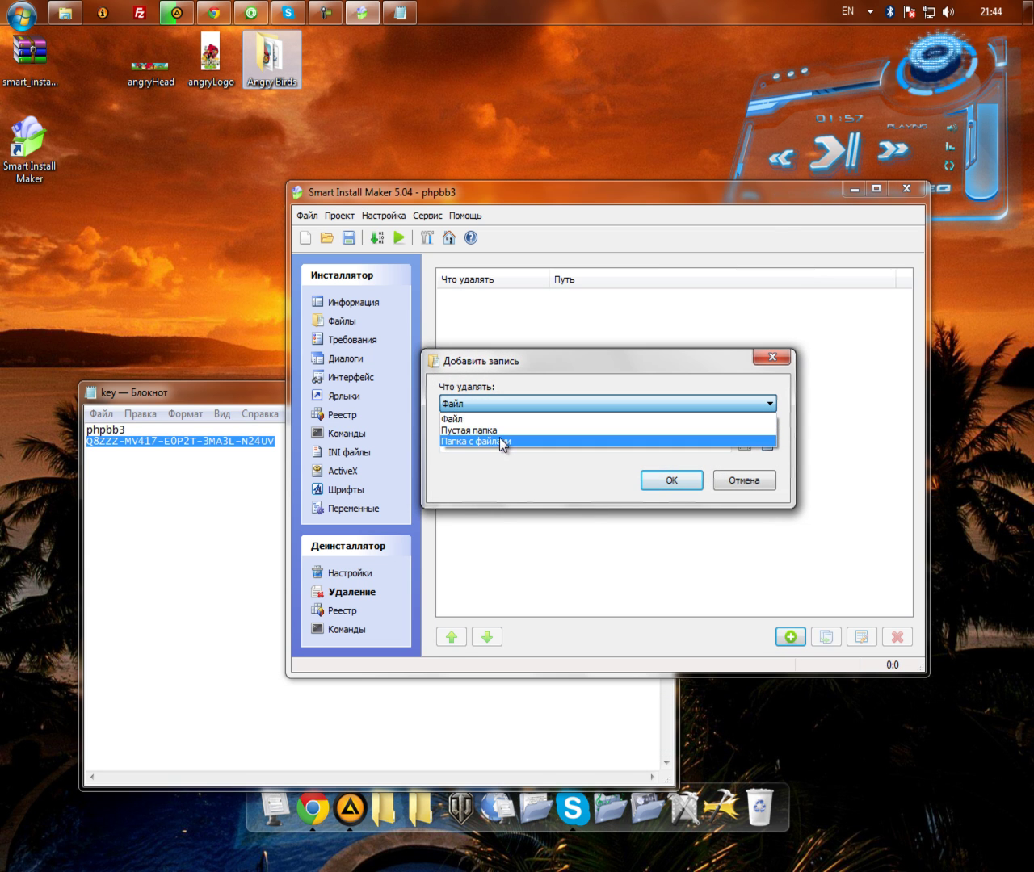
left_click(500, 442)
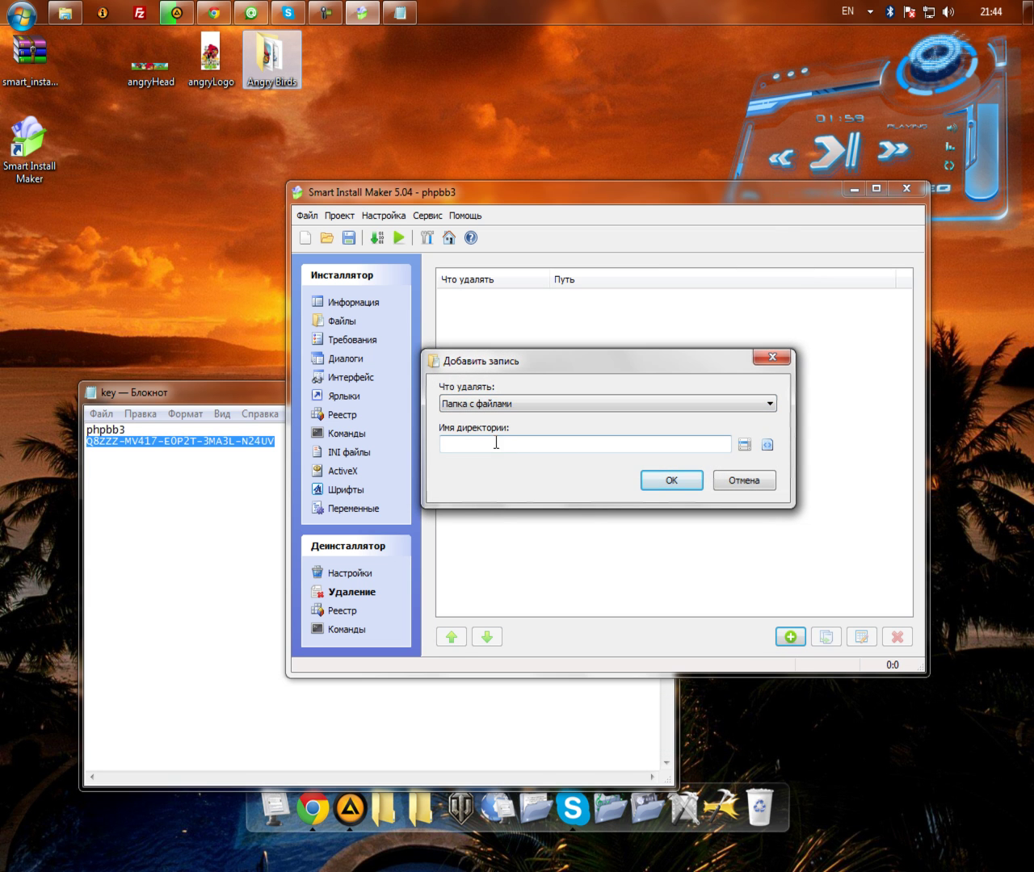
left_click(742, 446)
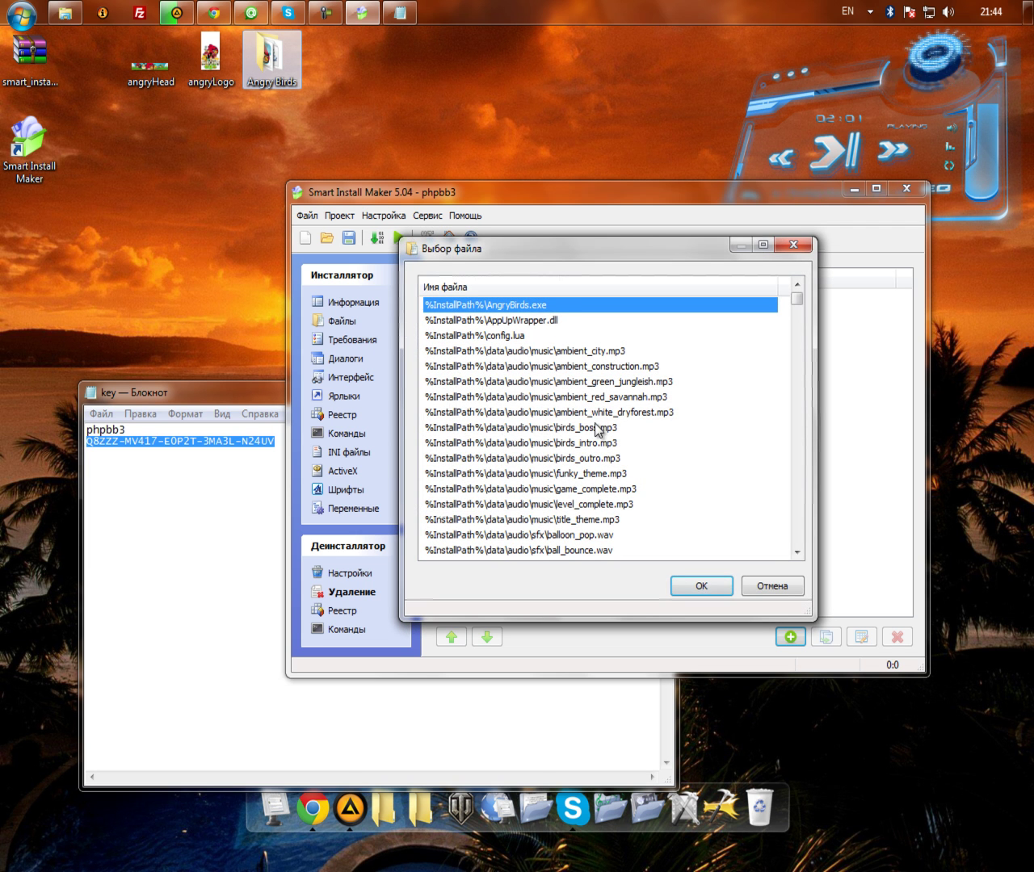
left_click(774, 589)
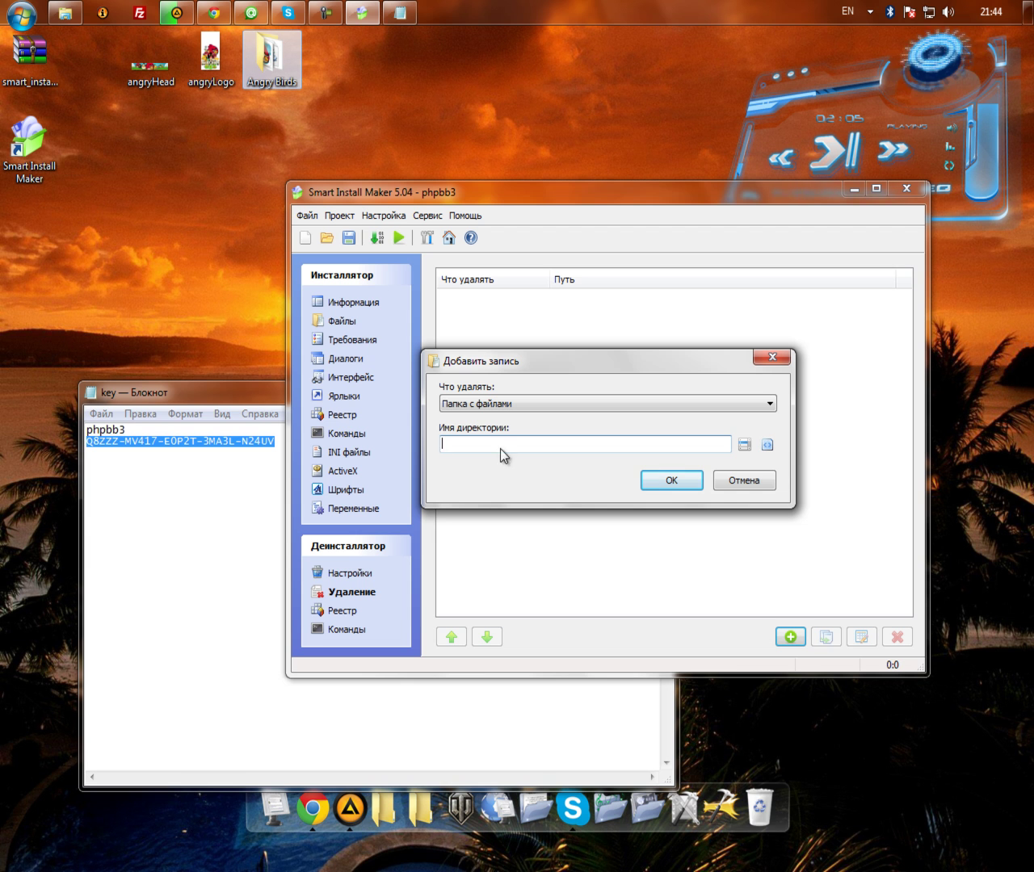
left_click(768, 445)
left_click(760, 458)
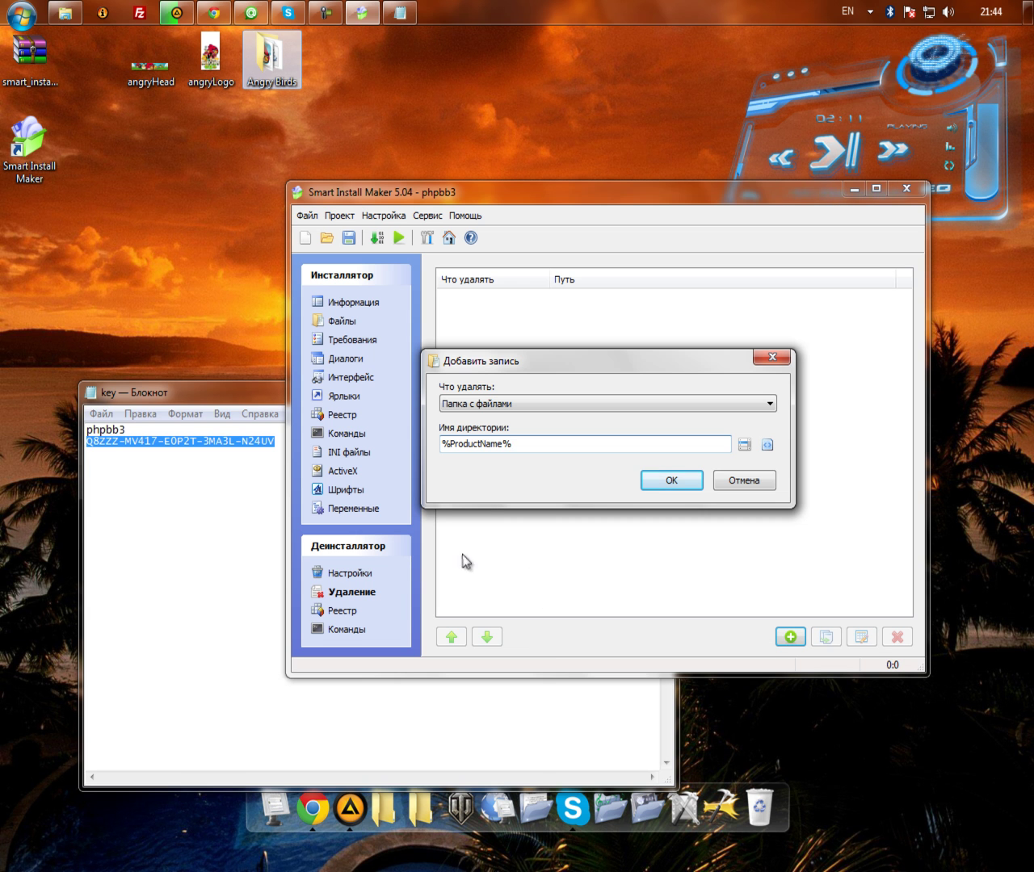
left_click(675, 482)
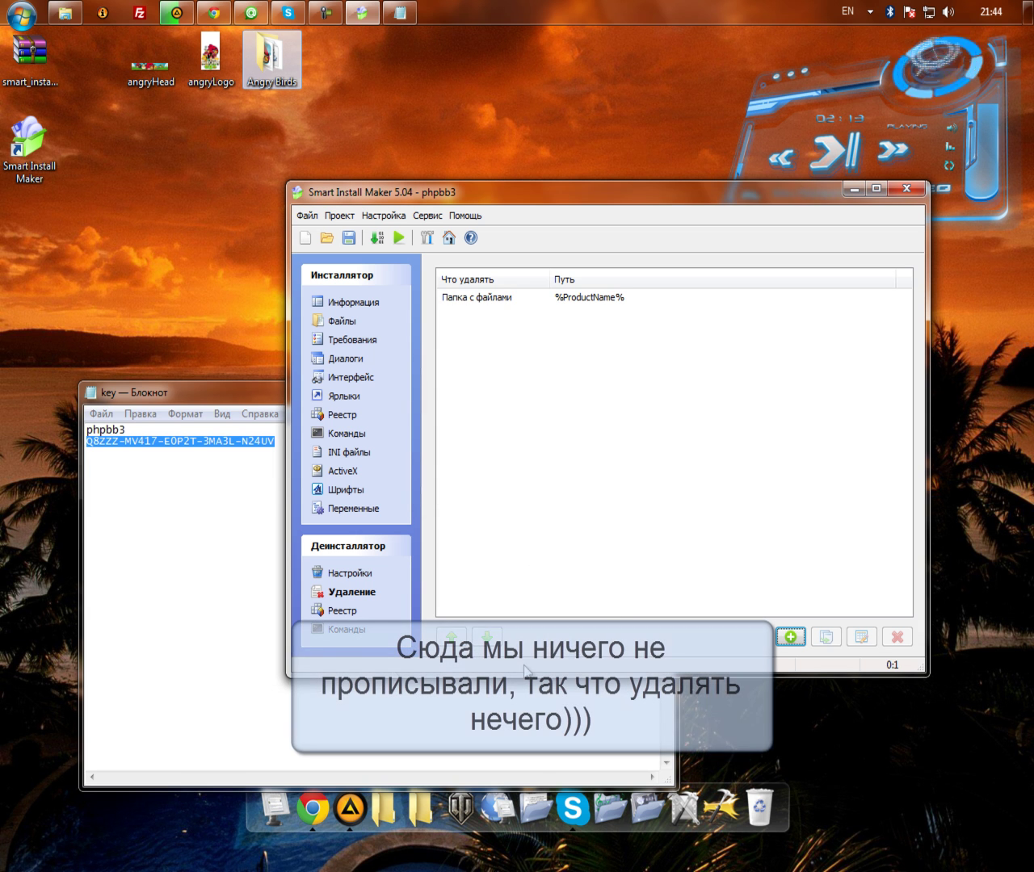
- Check the uninstaller's registry and command lists, then compile the installer and dismiss the completion message
left_click(349, 616)
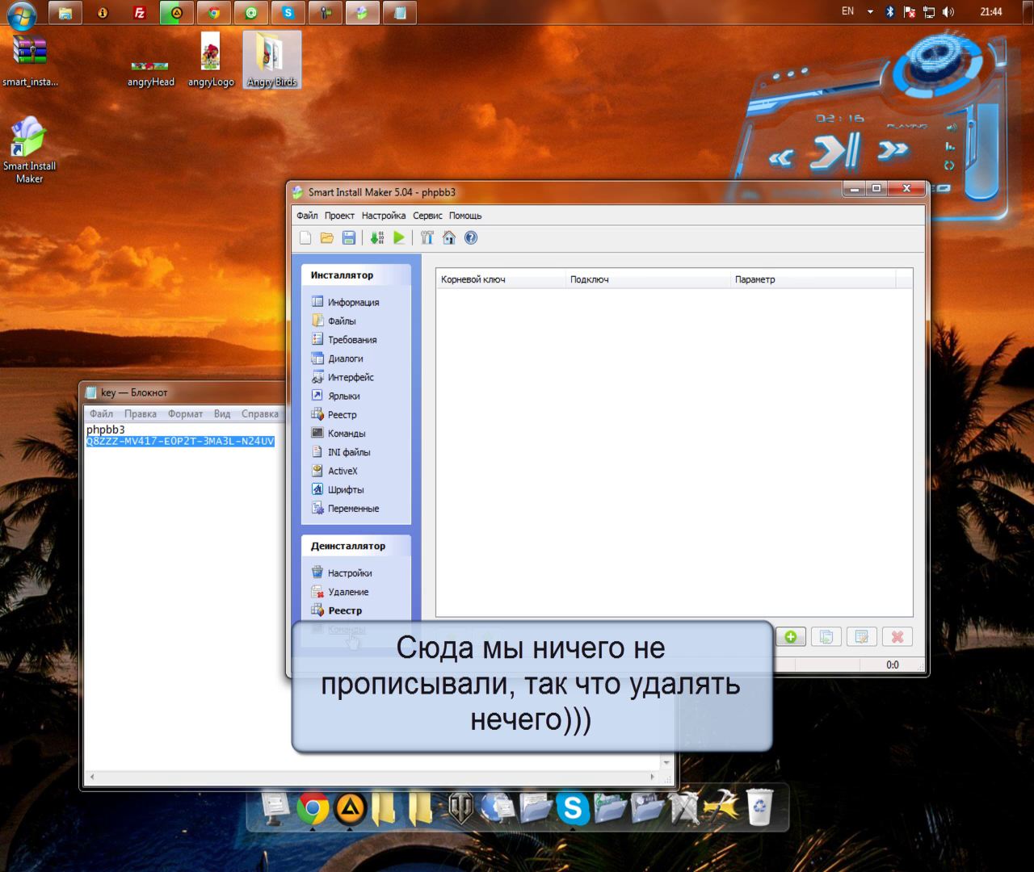
left_click(350, 631)
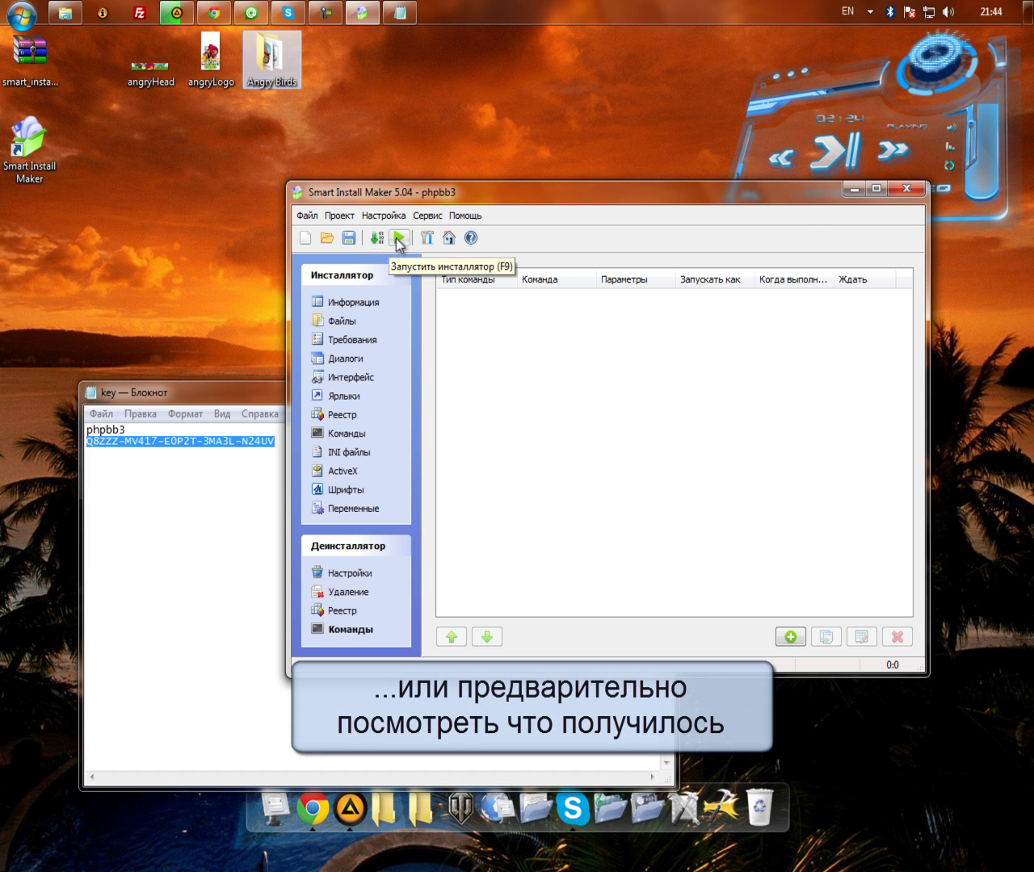
left_click(377, 239)
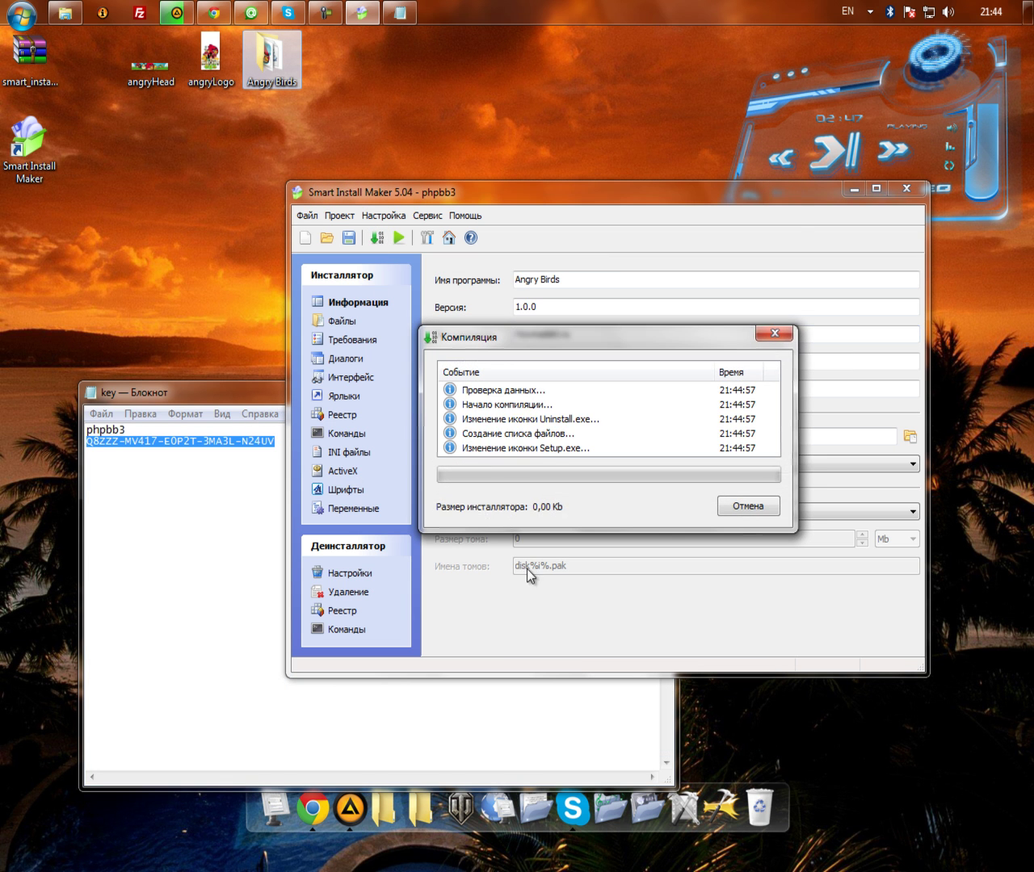
left_click_drag(533, 339, 498, 224)
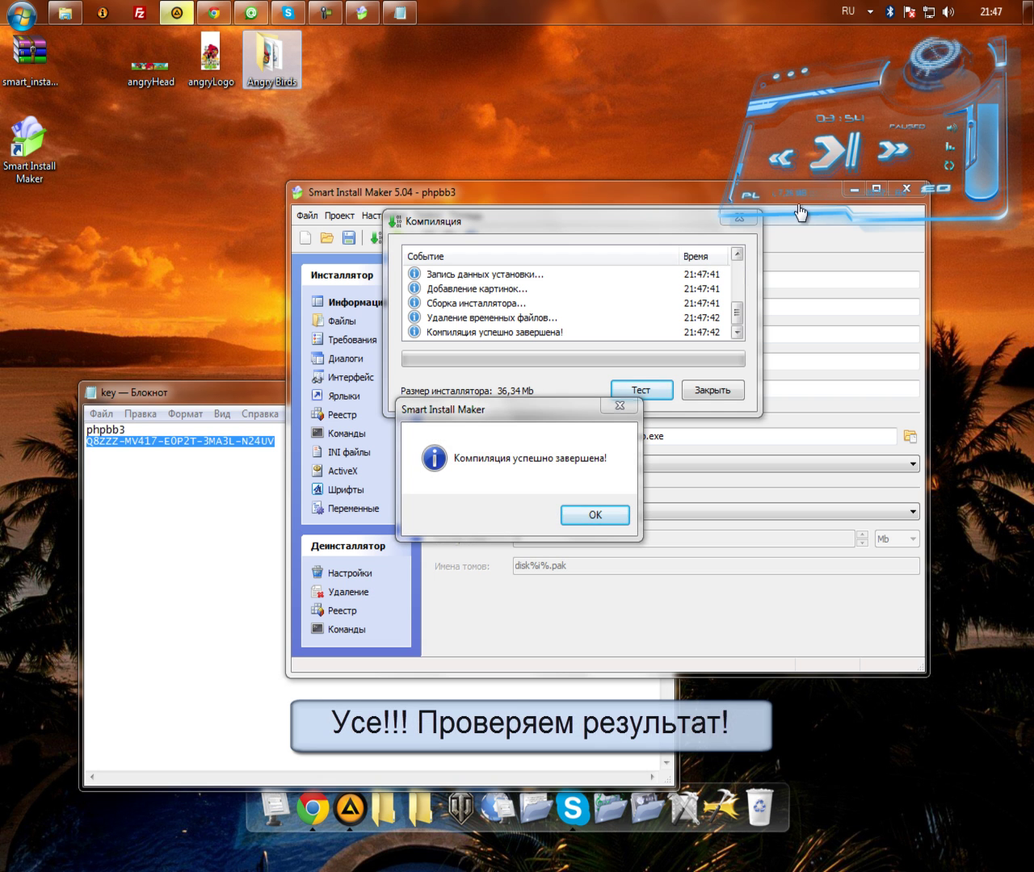
left_click(854, 154)
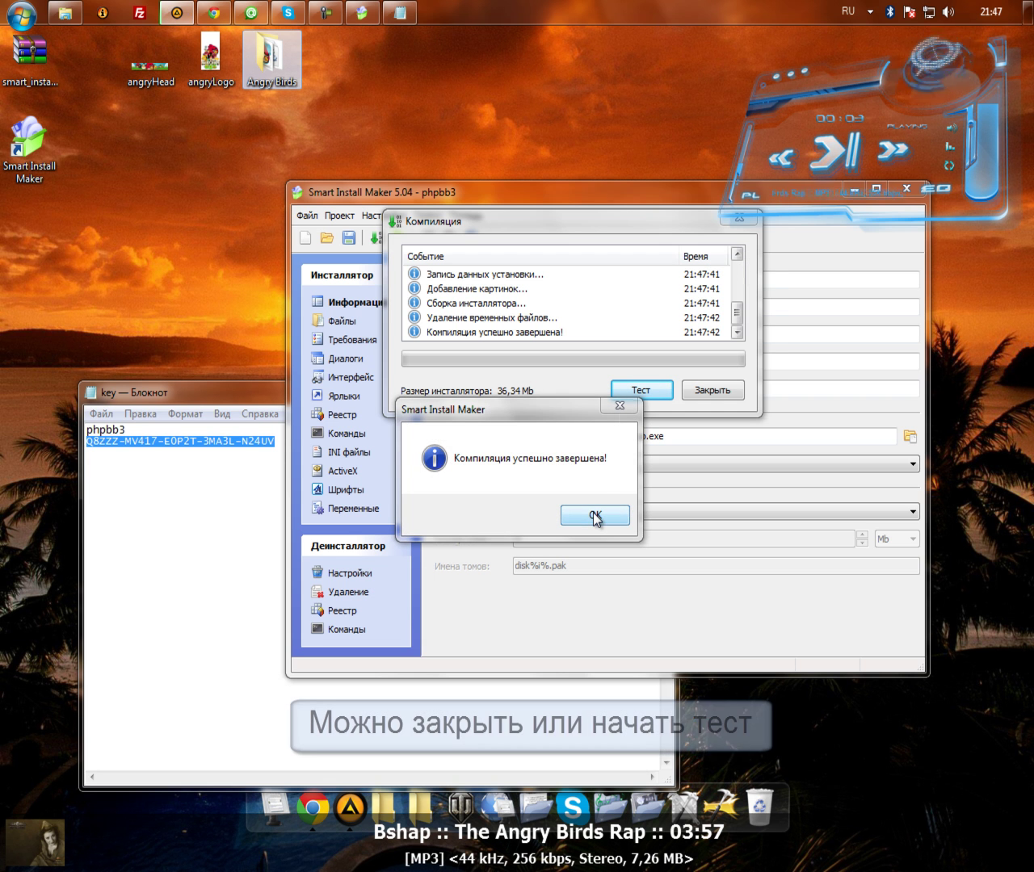
left_click(595, 516)
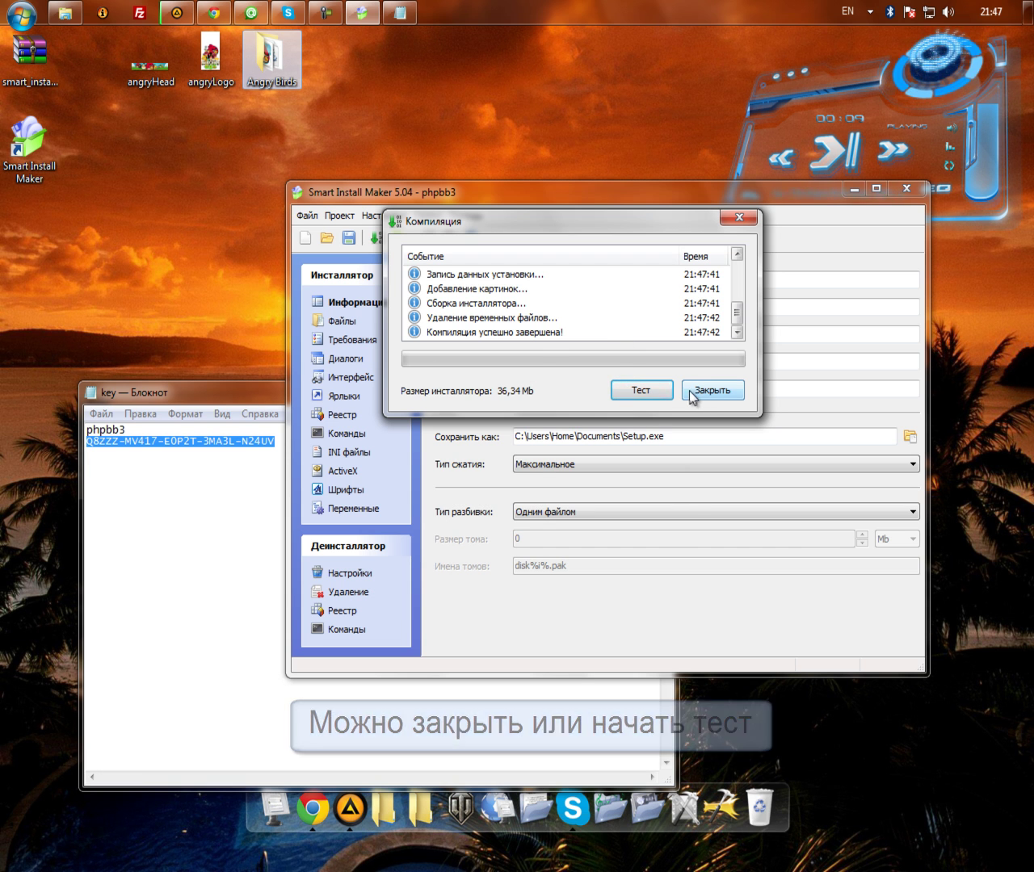
- Start a test run of the compiled Angry Birds installer with Russian as the setup language
left_click(641, 390)
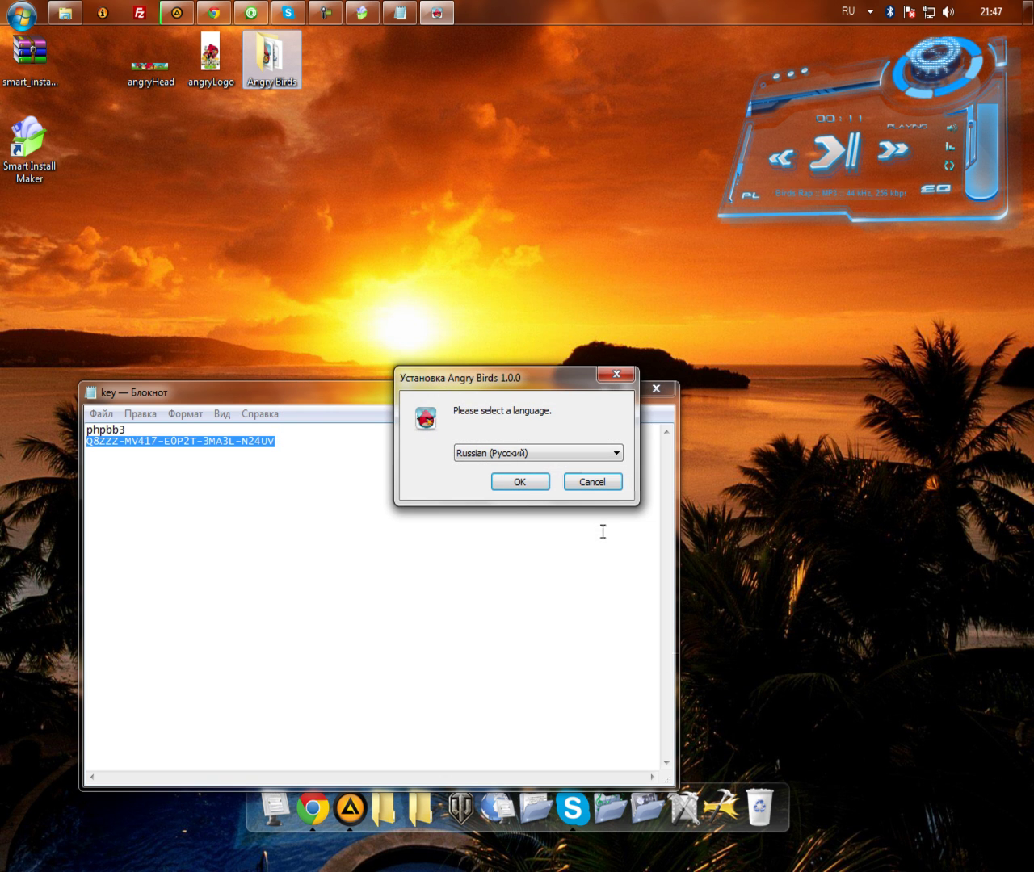
left_click_drag(456, 383, 489, 179)
left_click(555, 281)
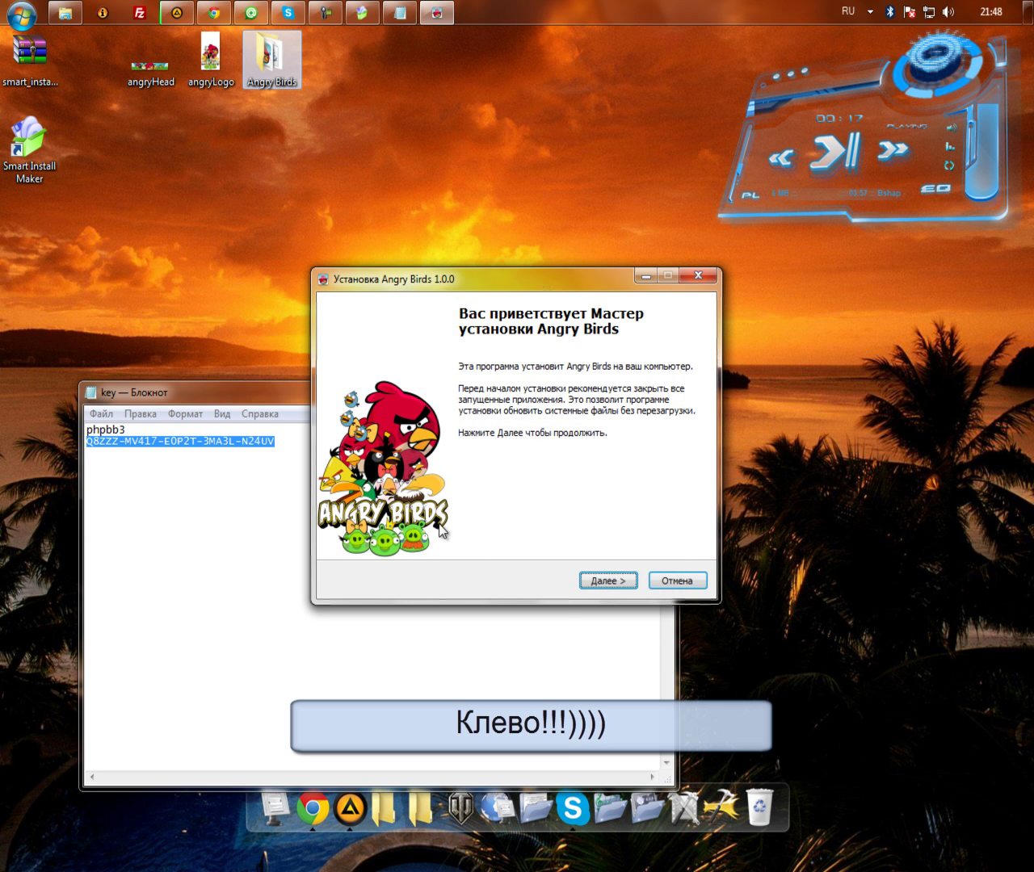
- Install Angry Birds into C:\Program Files\Angry Birds with the Angry Birds program group and a desktop shortcut
left_click(595, 581)
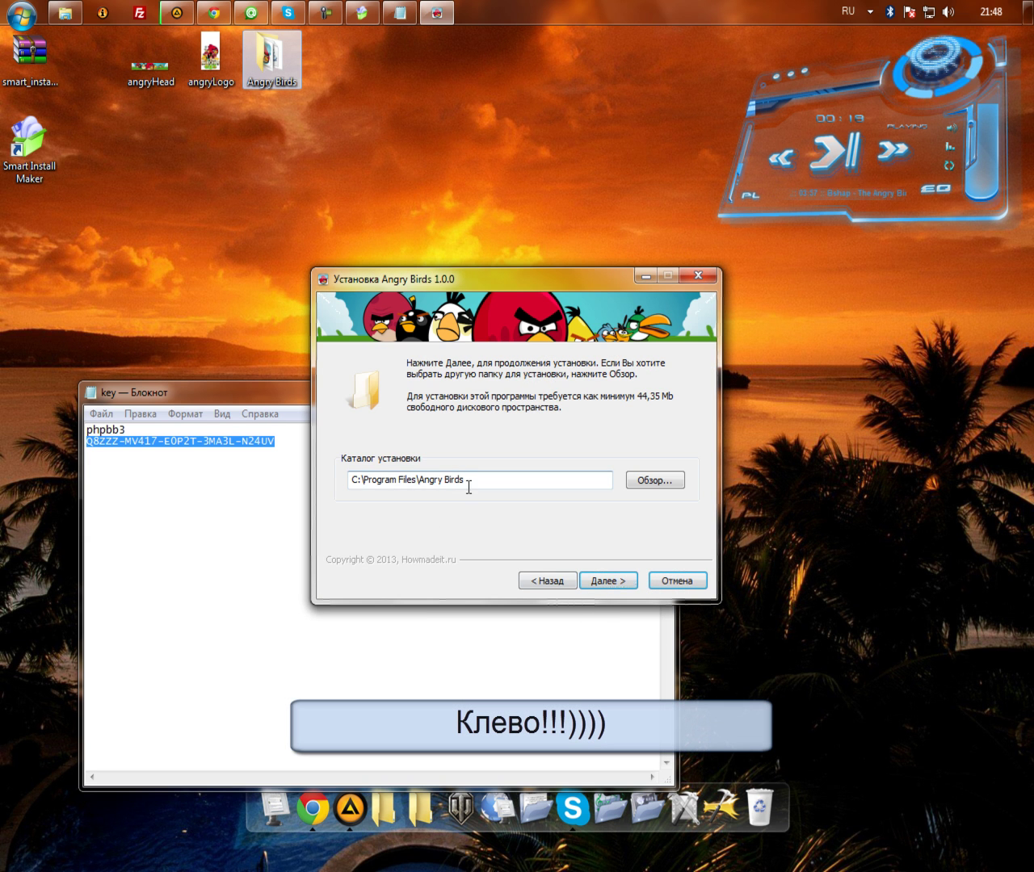
left_click(597, 582)
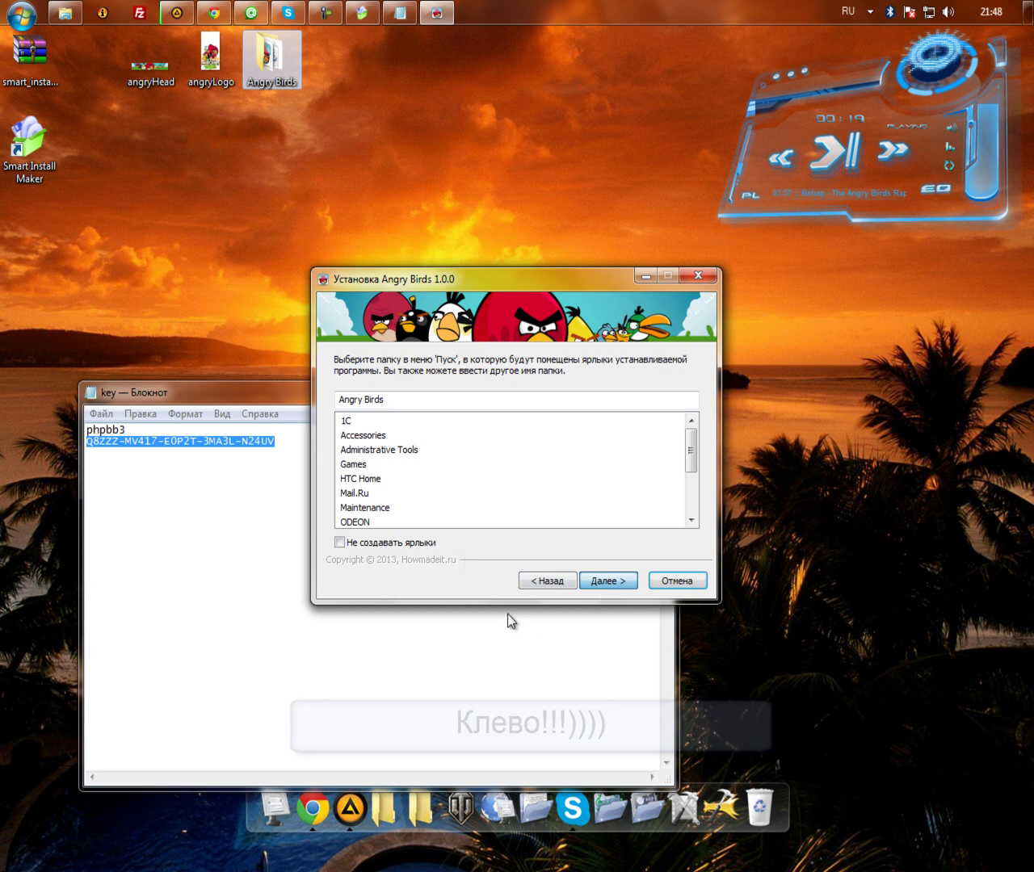
left_click(588, 585)
left_click(454, 462)
left_click(457, 467)
left_click(598, 582)
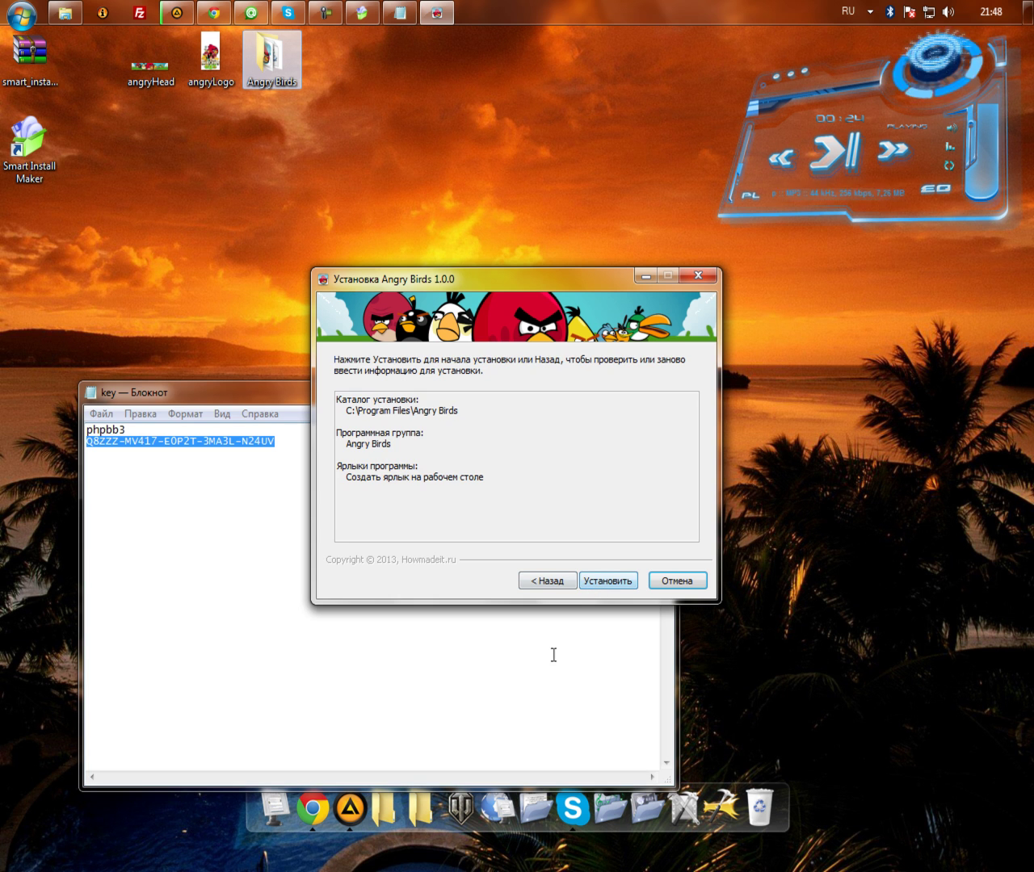
left_click(607, 582)
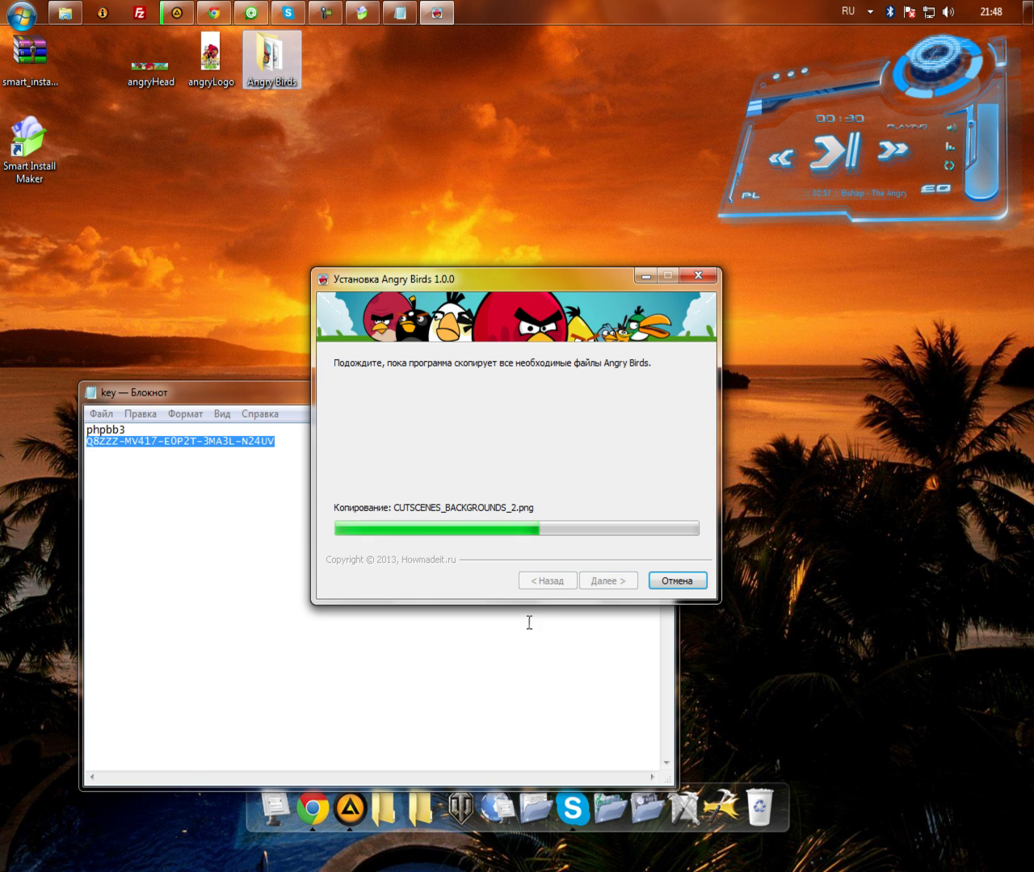
- Close the key text file and finish the Angry Birds setup wizard
left_click(283, 406)
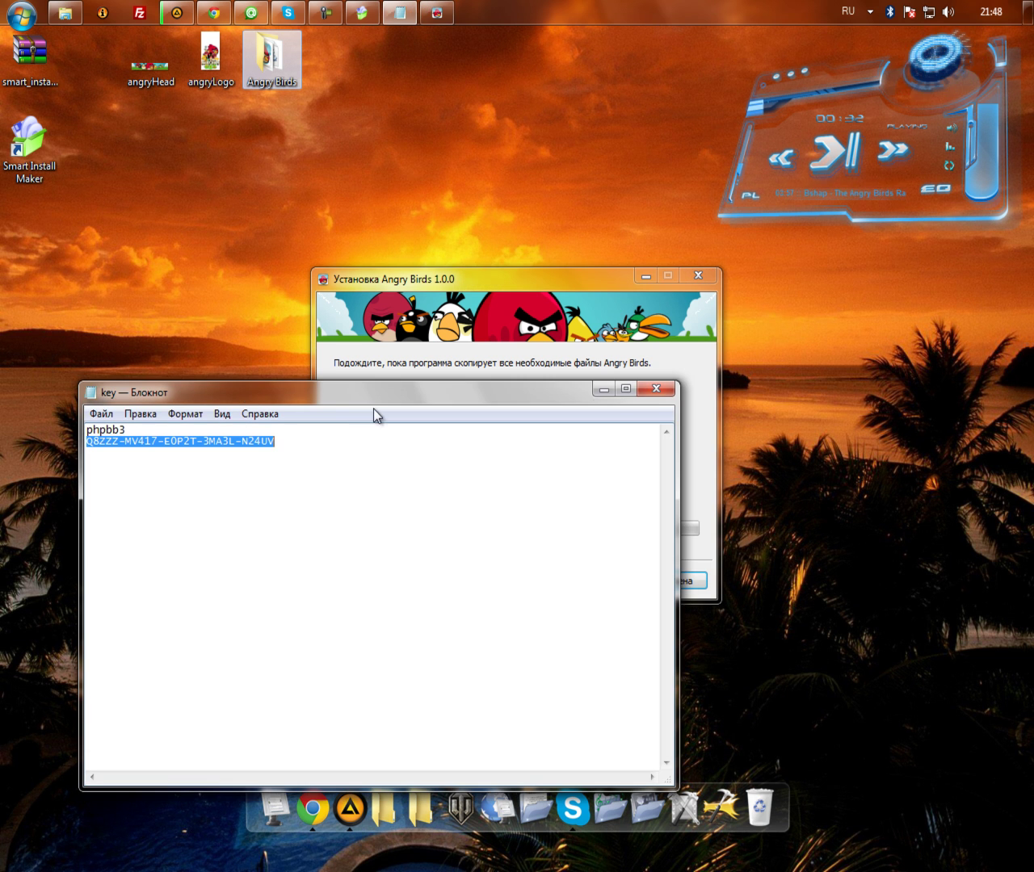
left_click(654, 392)
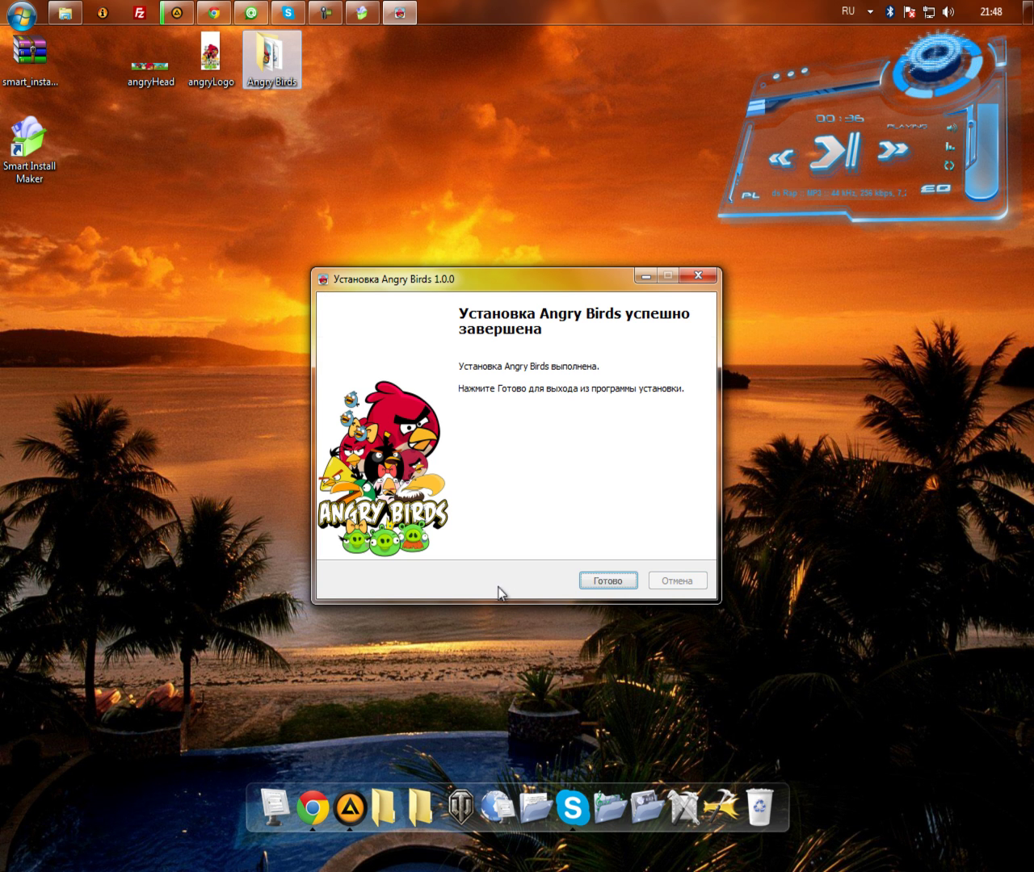
left_click(607, 581)
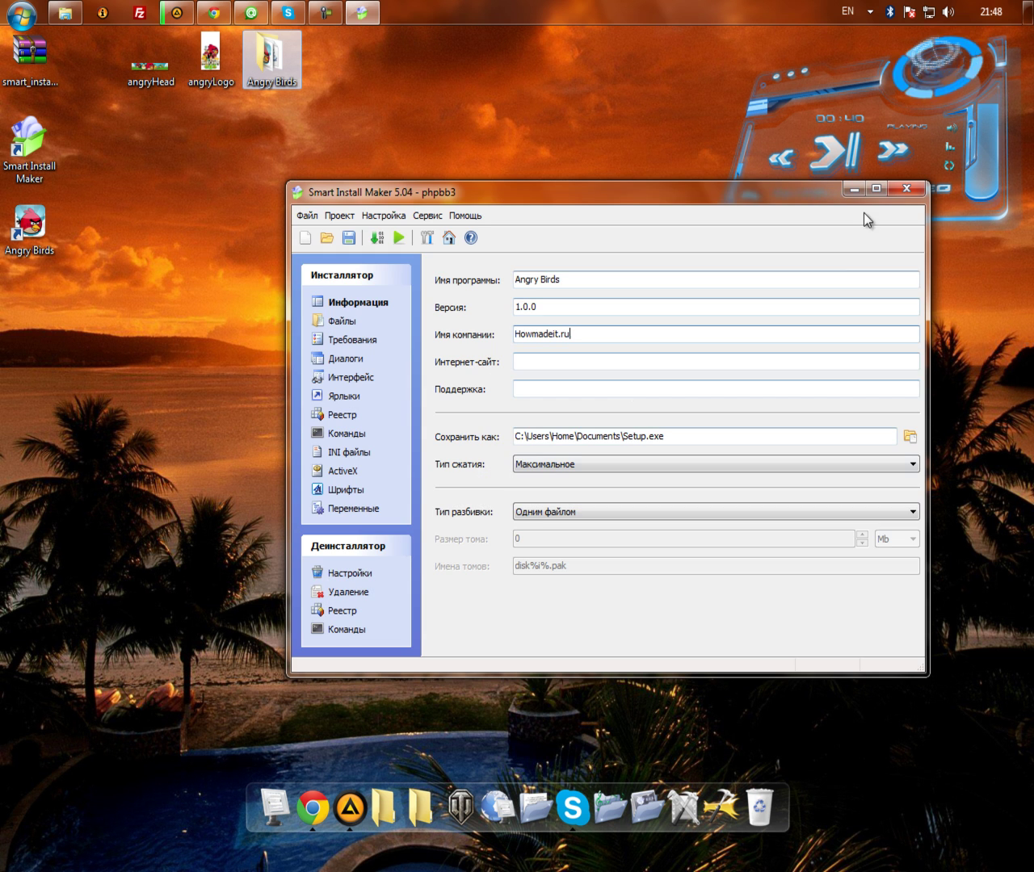
- Inspect the Angry Birds desktop shortcut and the installed files in C:\Program Files\Angry Birds, including the Uninstall application
left_click(853, 191)
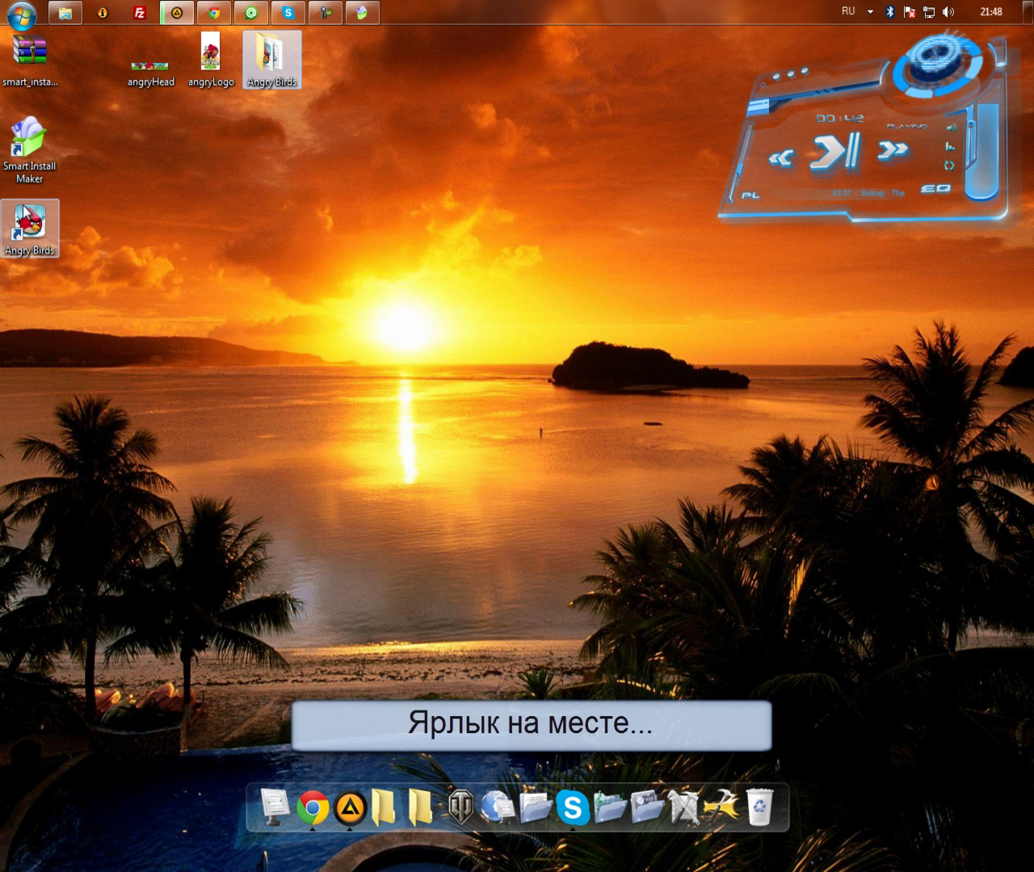
mouse_move(30, 220)
left_mouse_down()
mouse_move(280, 234)
mouse_move(26, 226)
left_mouse_up()
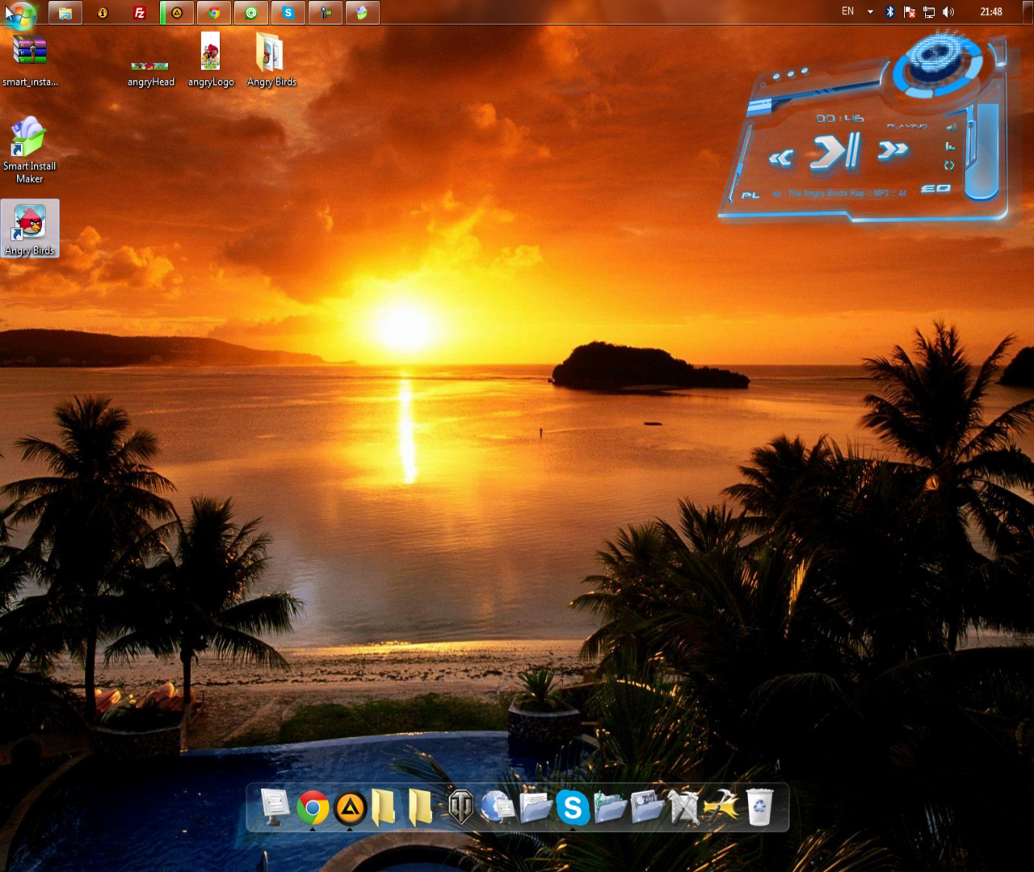
left_click(58, 15)
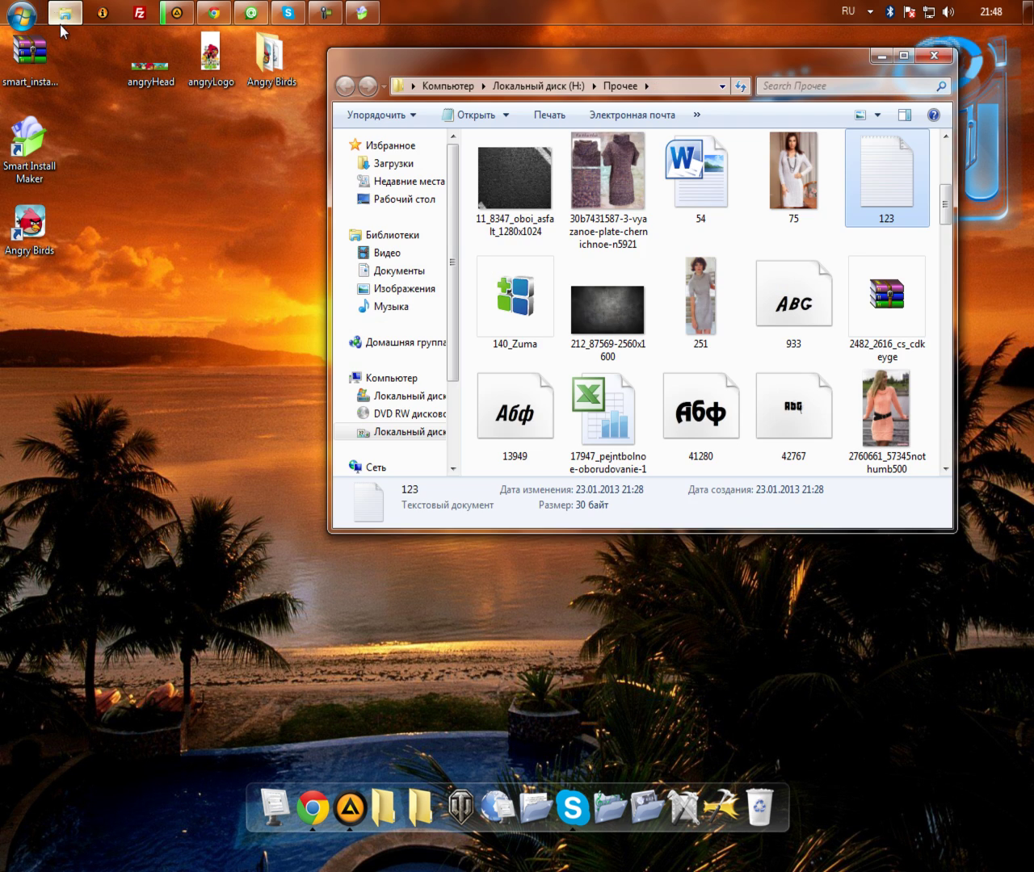
left_click(385, 202)
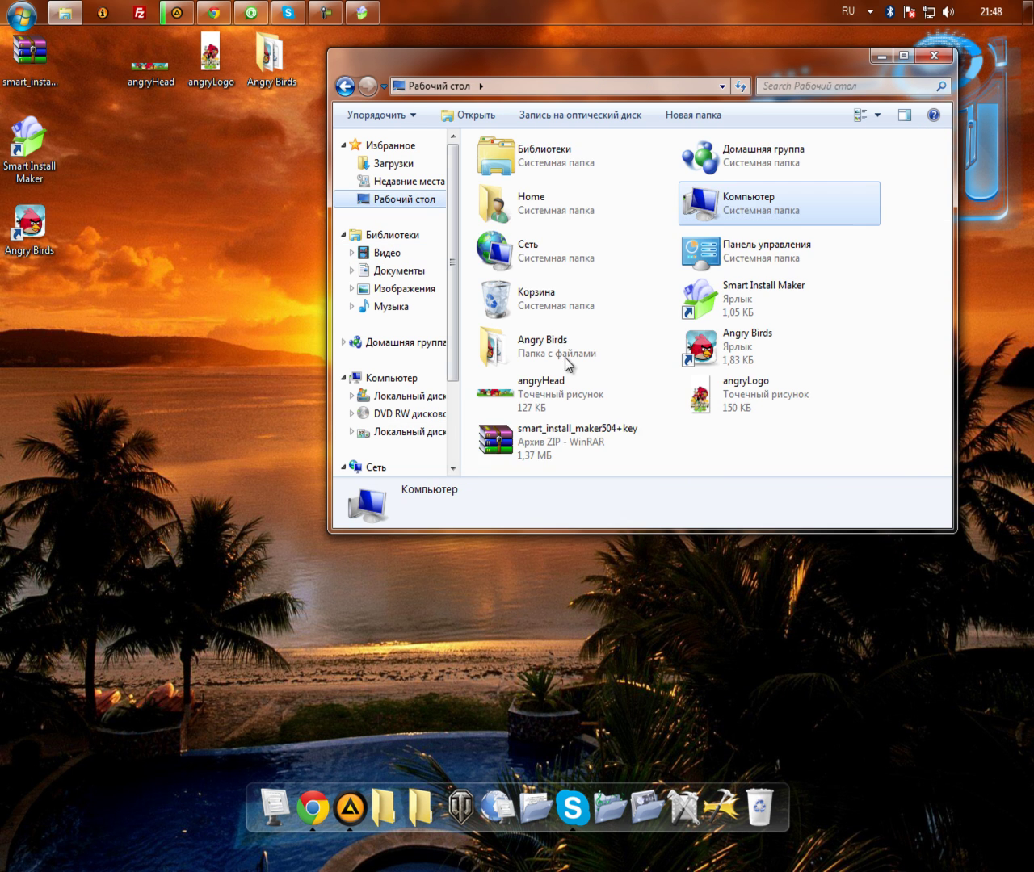
double_click(787, 194)
double_click(643, 191)
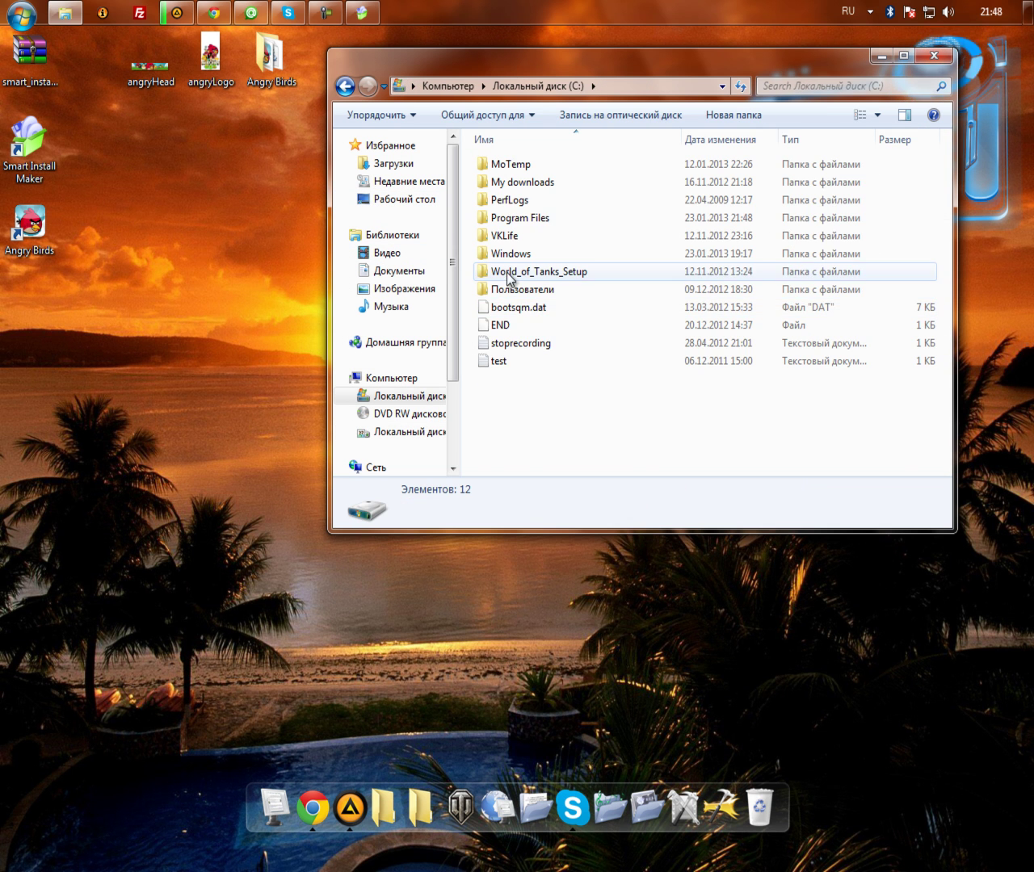
double_click(517, 222)
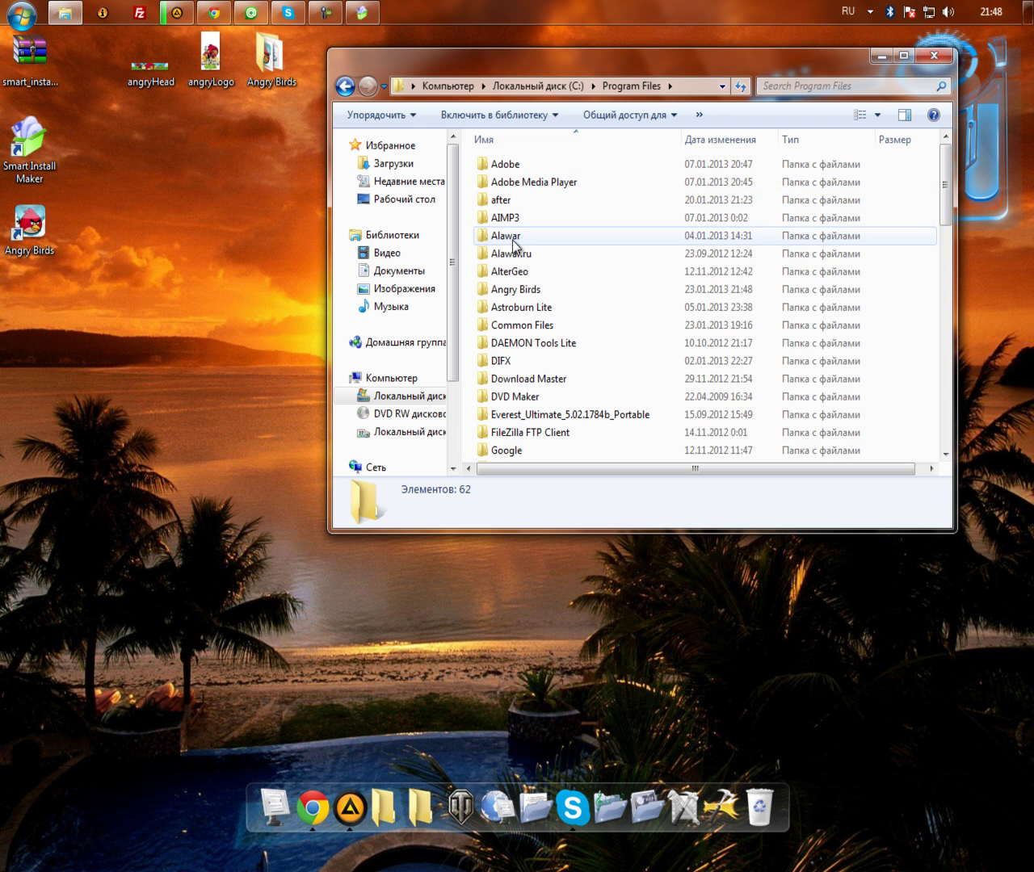
double_click(520, 288)
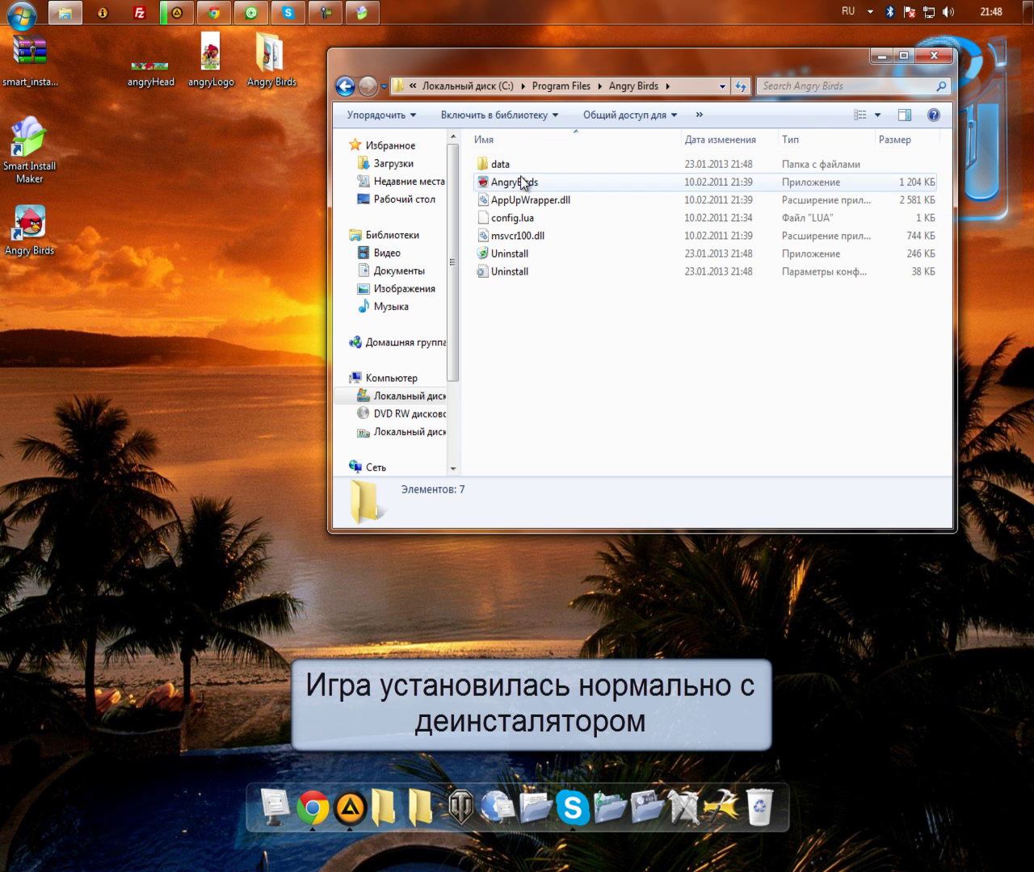
left_click(496, 253)
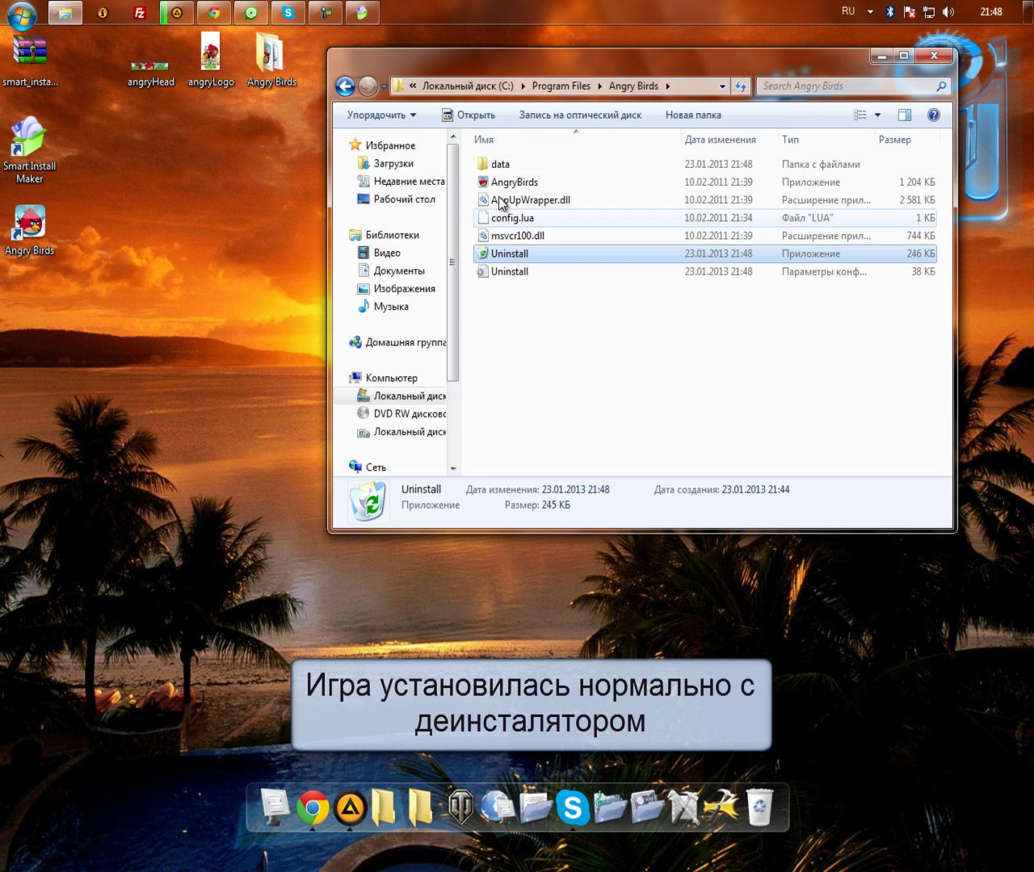
- Check the AngryBirds and Uninstall applications in the installed folder and close the folder window
left_click(504, 182)
left_click(503, 257)
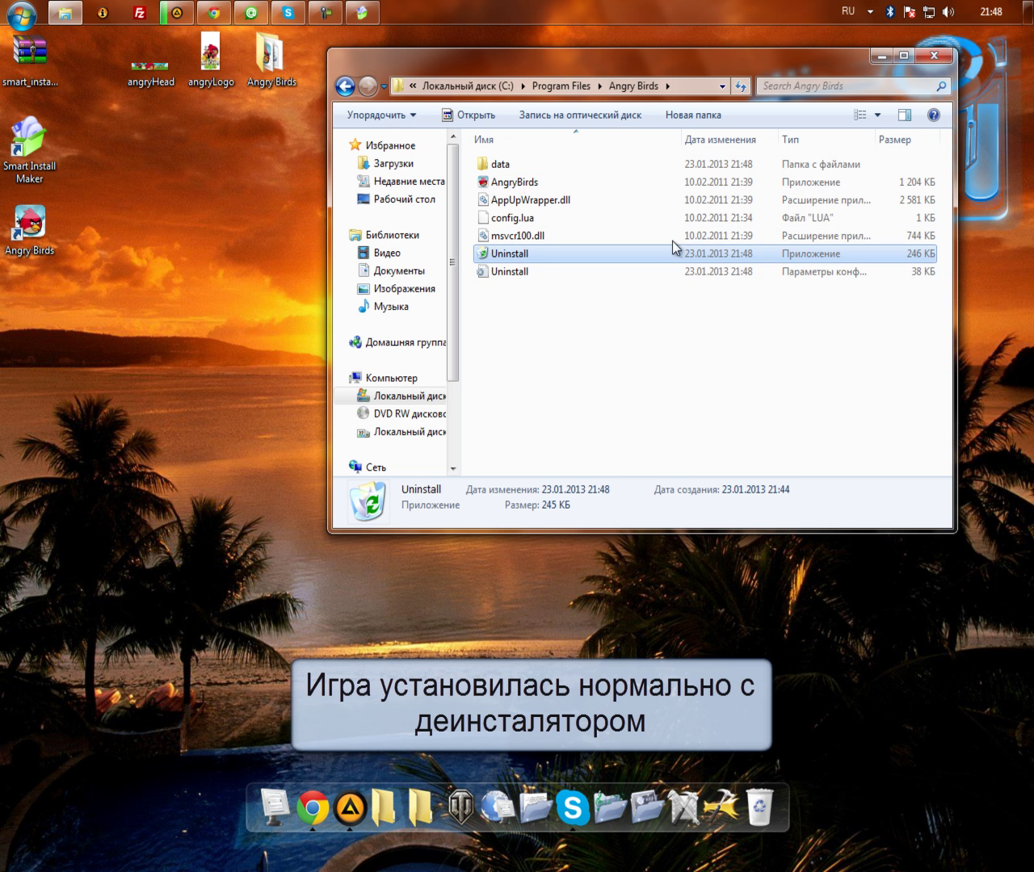
left_click(933, 55)
- Find the Angry Birds program group among all installed programs and expand it to check its shortcuts
left_click(25, 16)
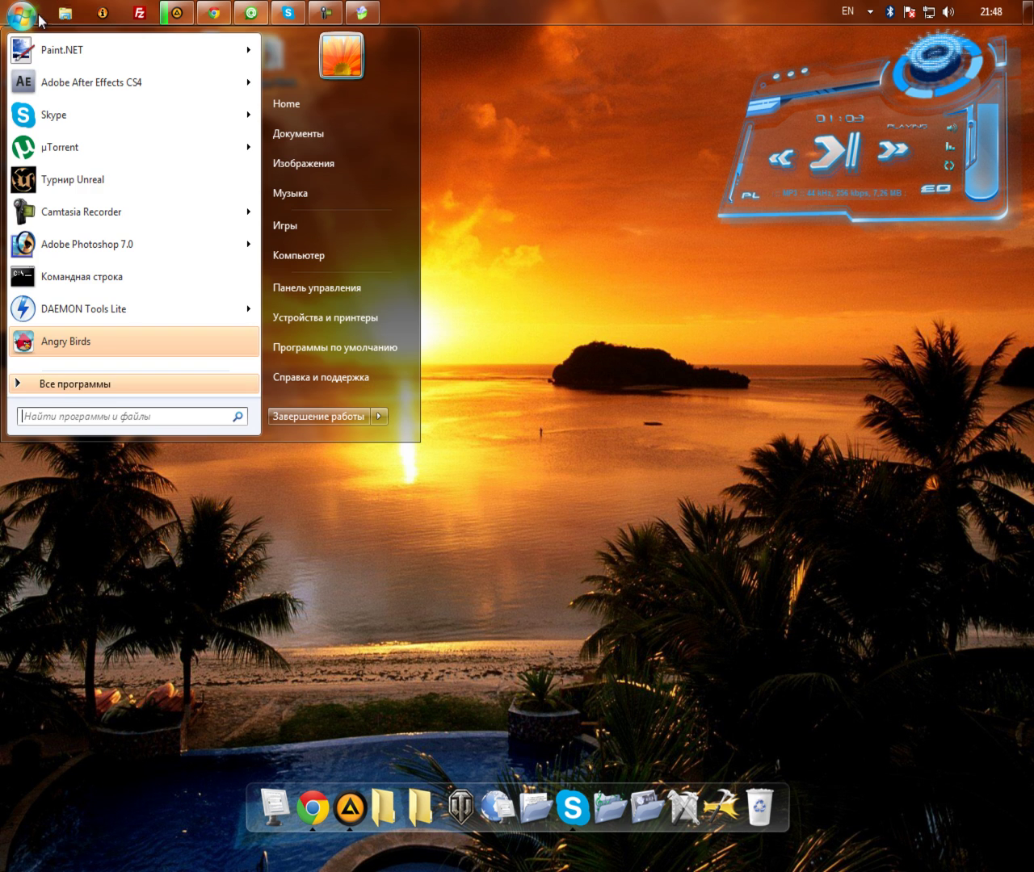
left_click(109, 389)
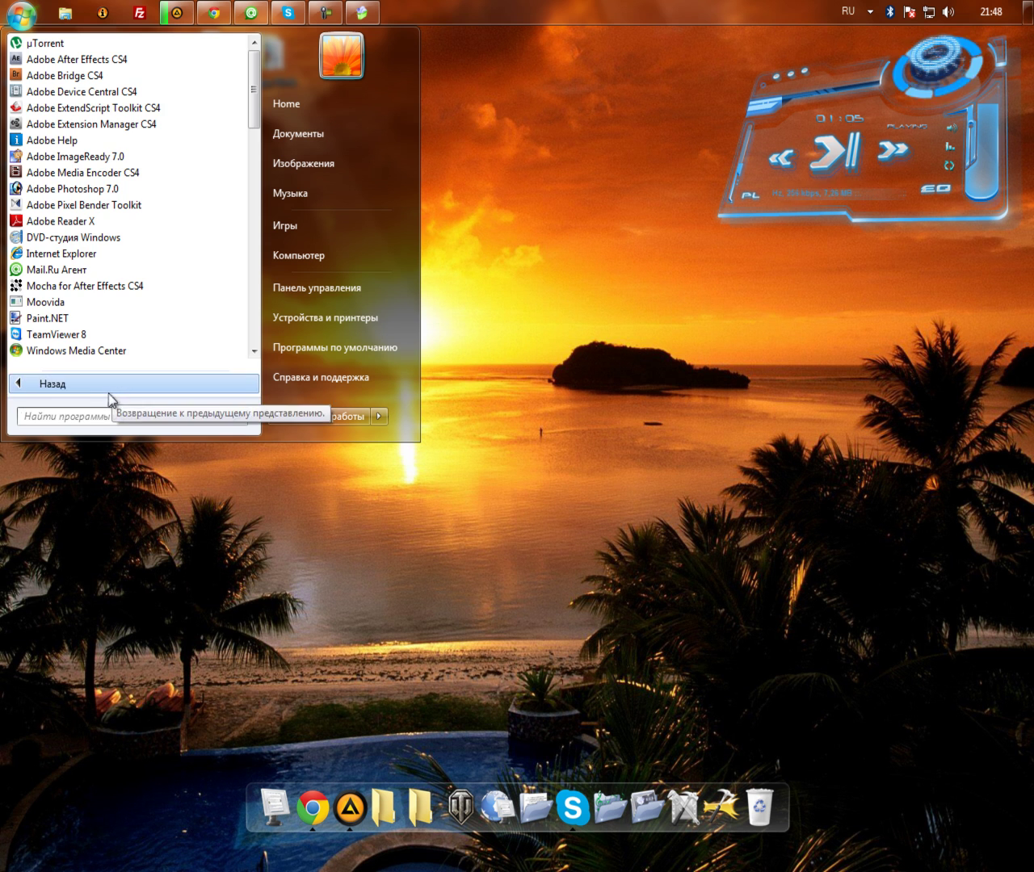
scroll(97, 319, "down", 5)
scroll(97, 319, "down", 4)
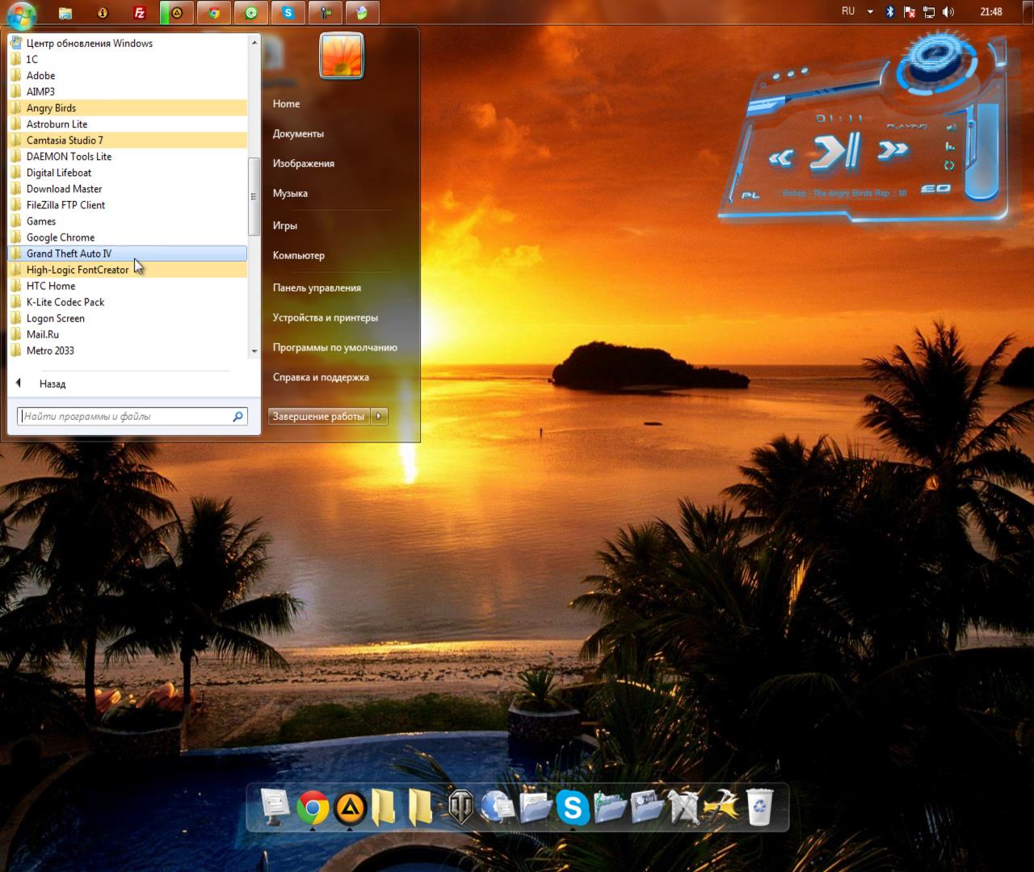
scroll(142, 281, "down", 1)
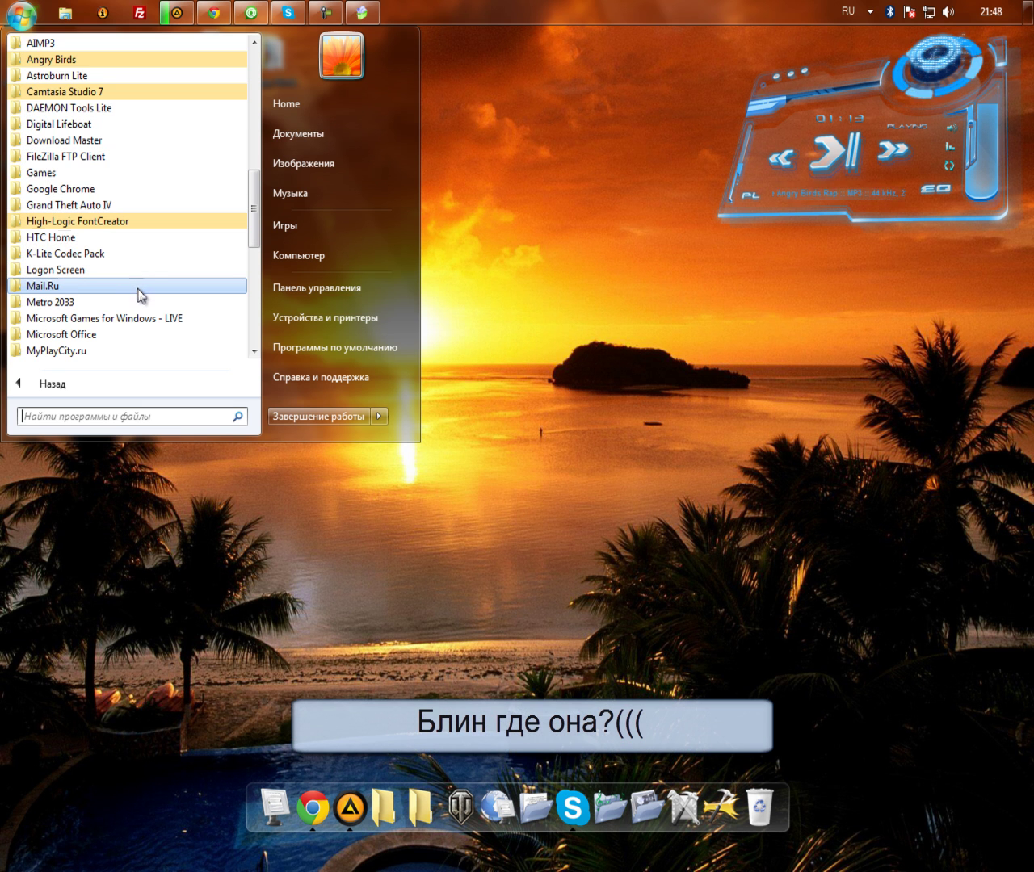
scroll(141, 295, "down", 1)
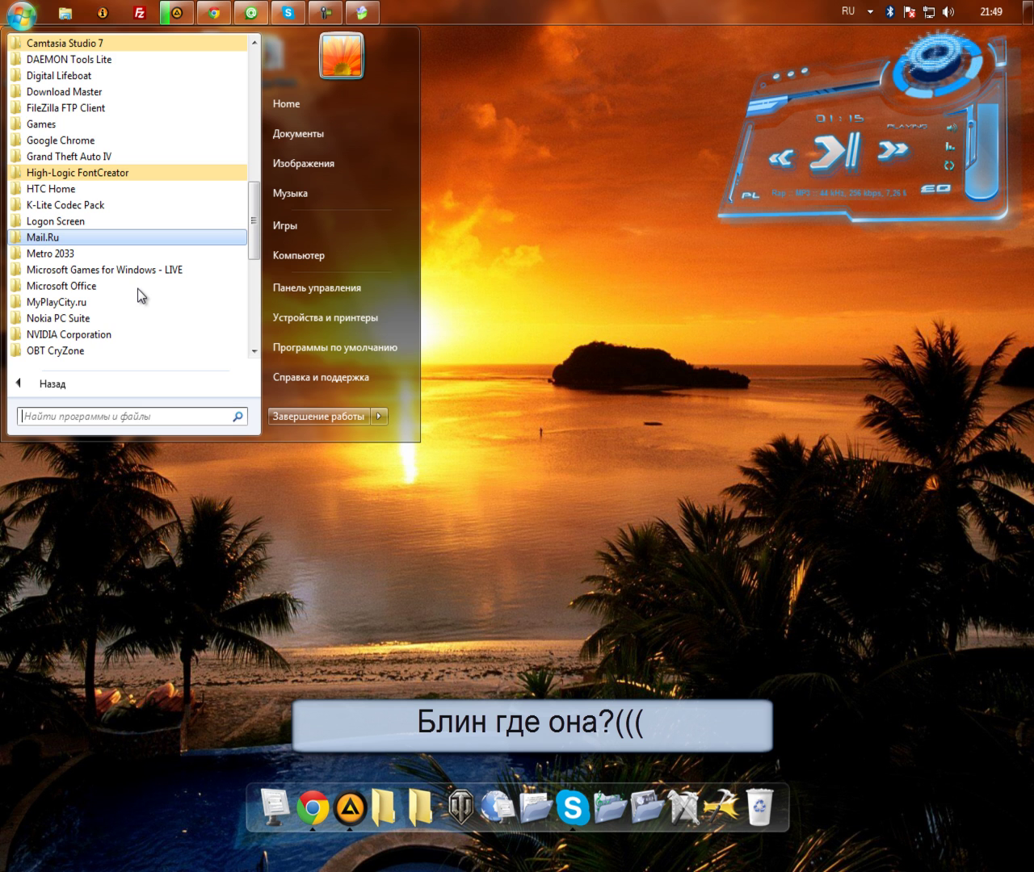
scroll(138, 291, "down", 3)
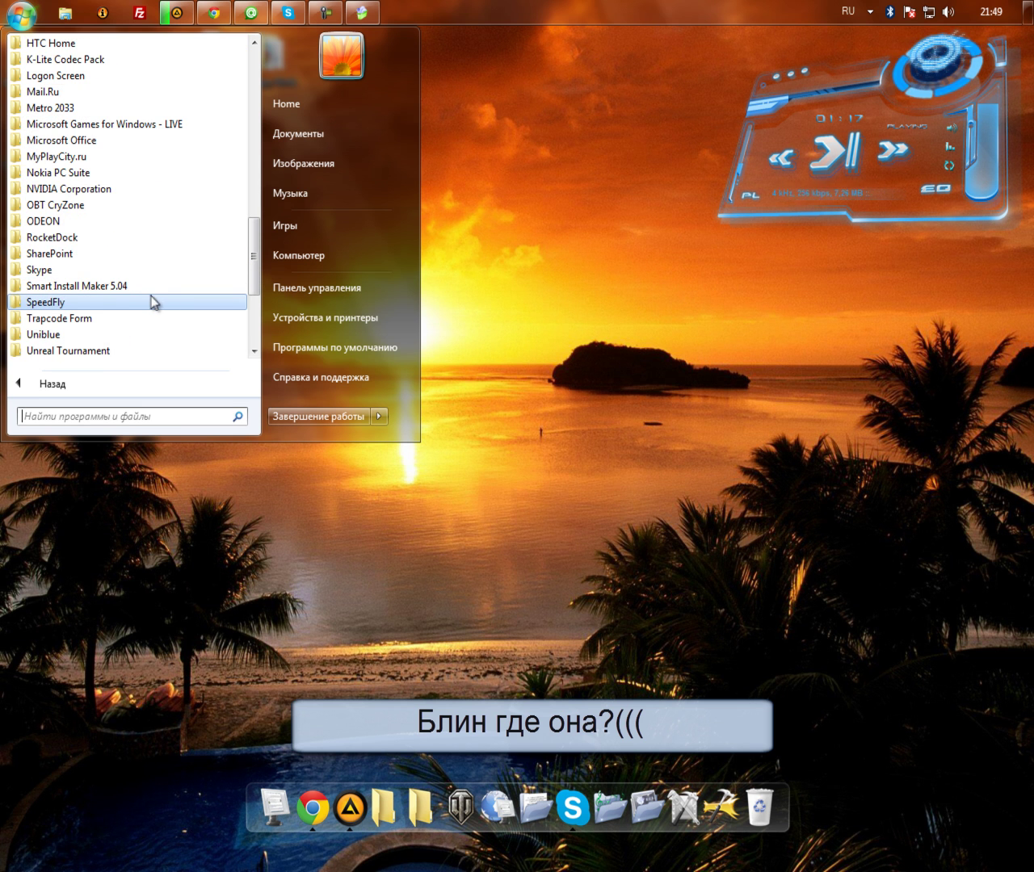
scroll(150, 300, "down", 1)
scroll(153, 301, "down", 1)
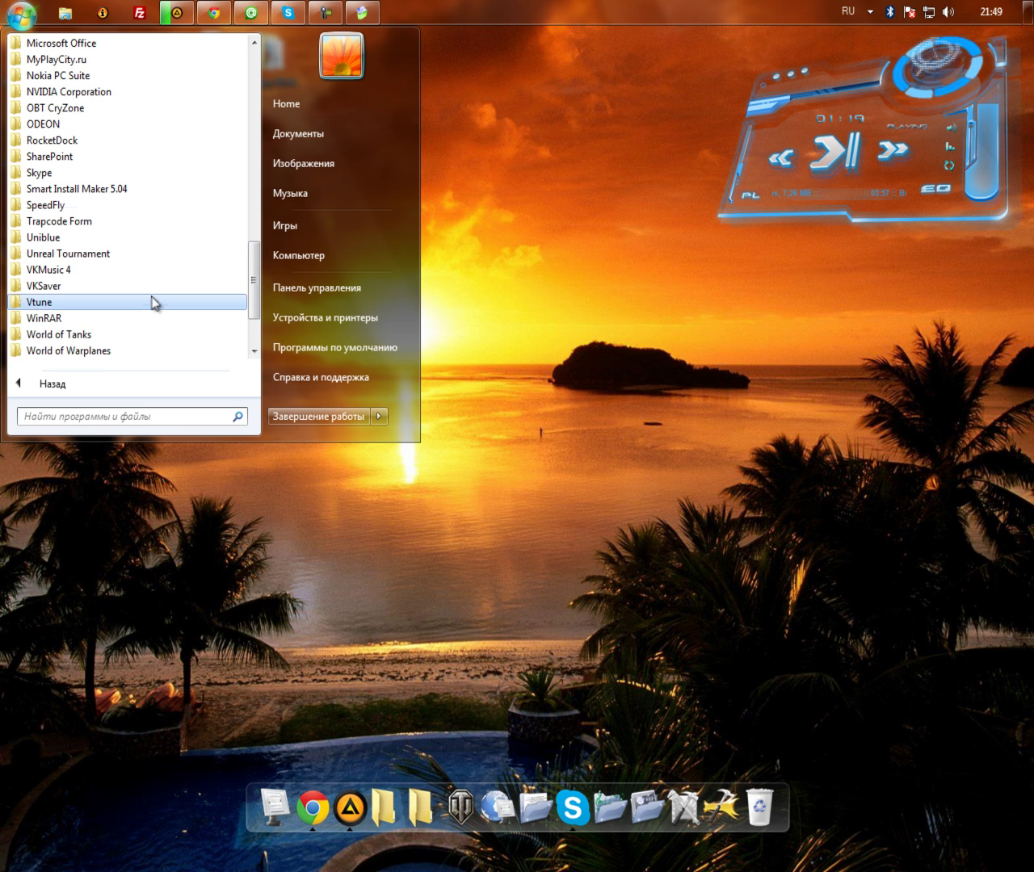
scroll(151, 297, "down", 1)
scroll(151, 298, "down", 1)
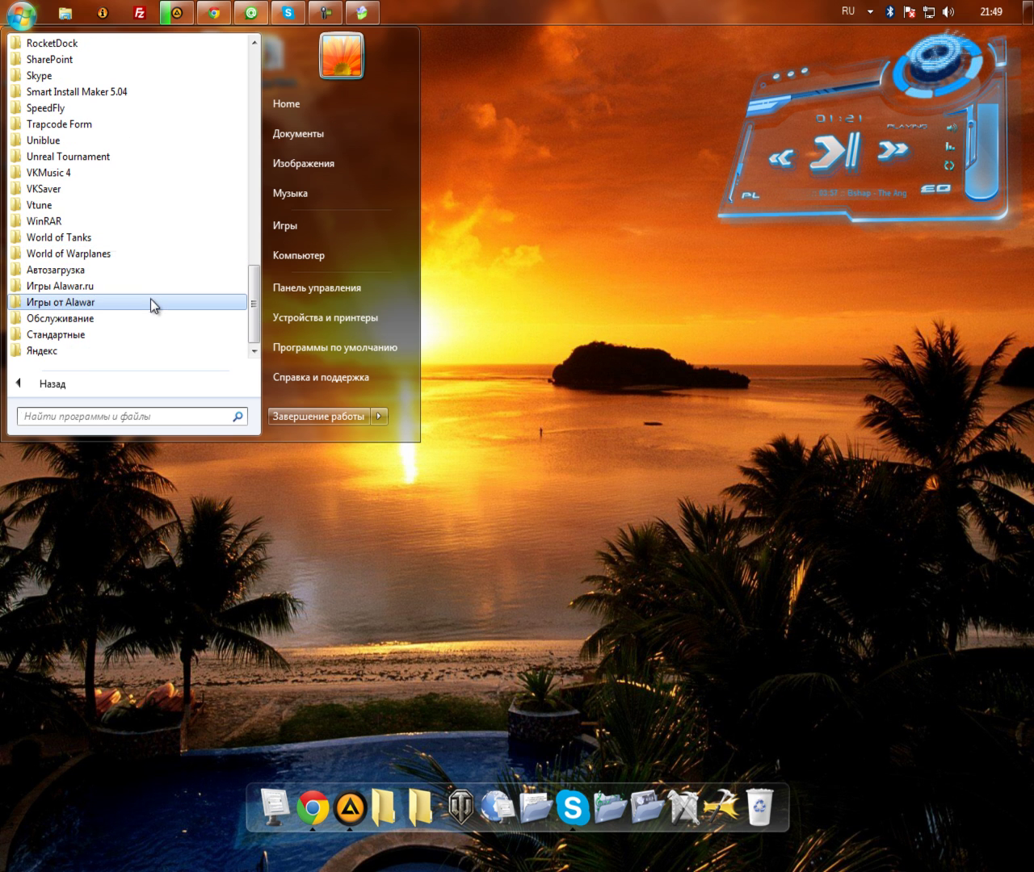
scroll(149, 301, "up", 9)
scroll(139, 333, "up", 1)
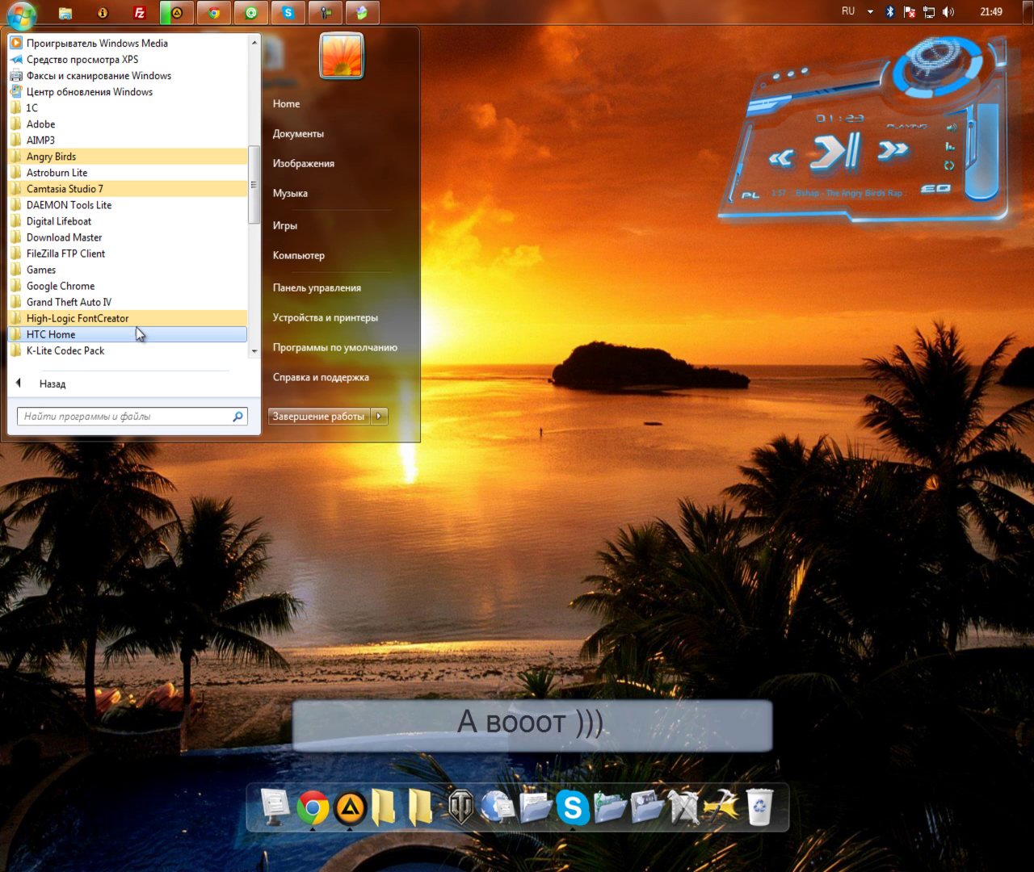
left_click(77, 157)
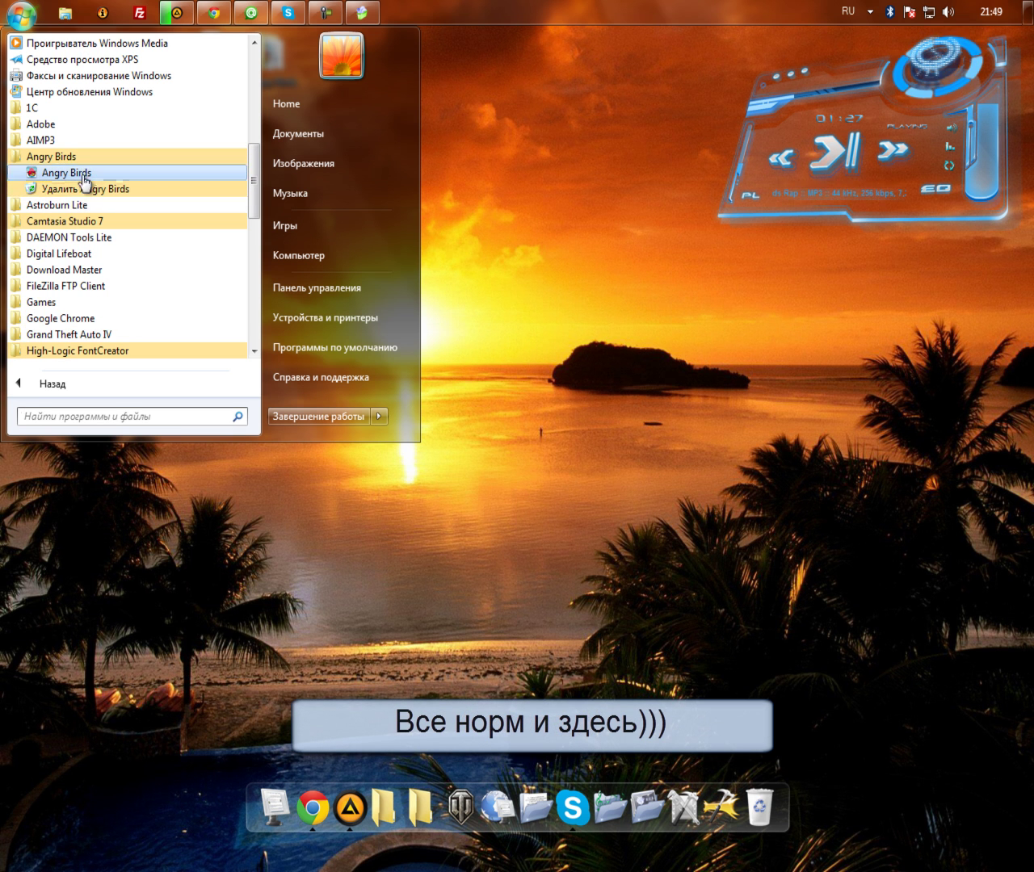
- Uninstall Angry Birds from its program group with the removal web page option enabled, closing the howmadeit.ru page and finishing the wizard
left_click(85, 188)
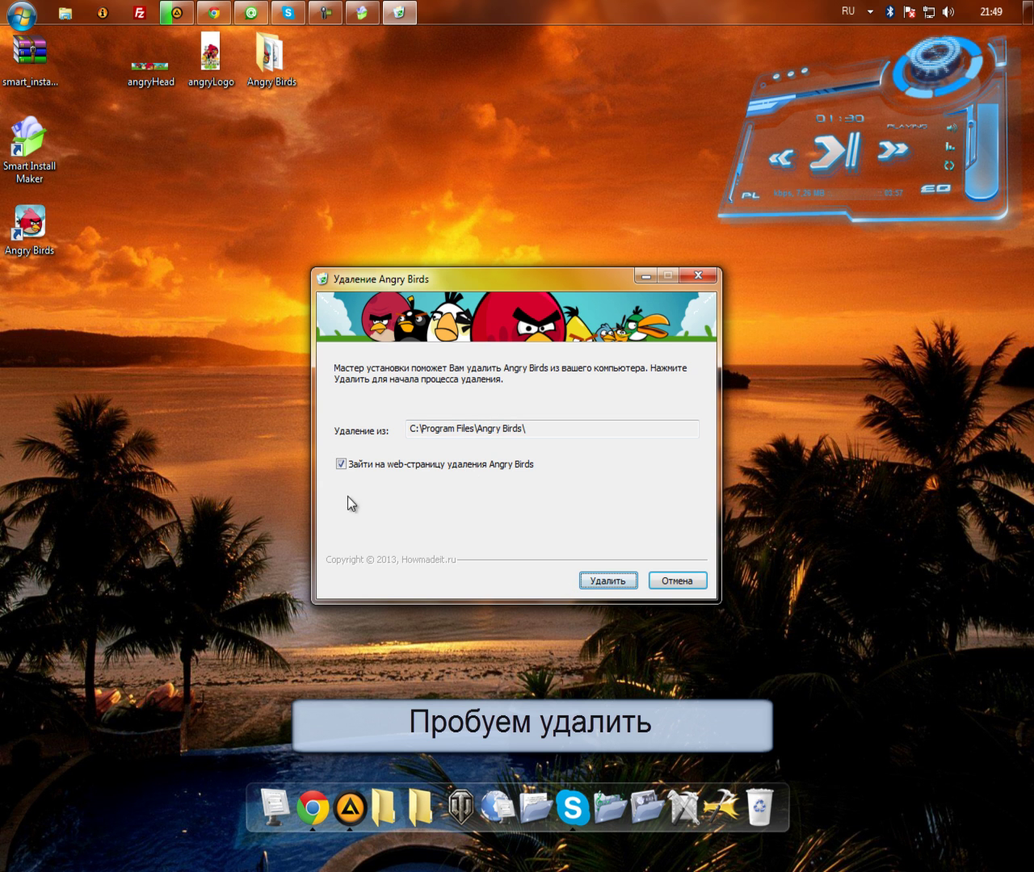
left_click(605, 581)
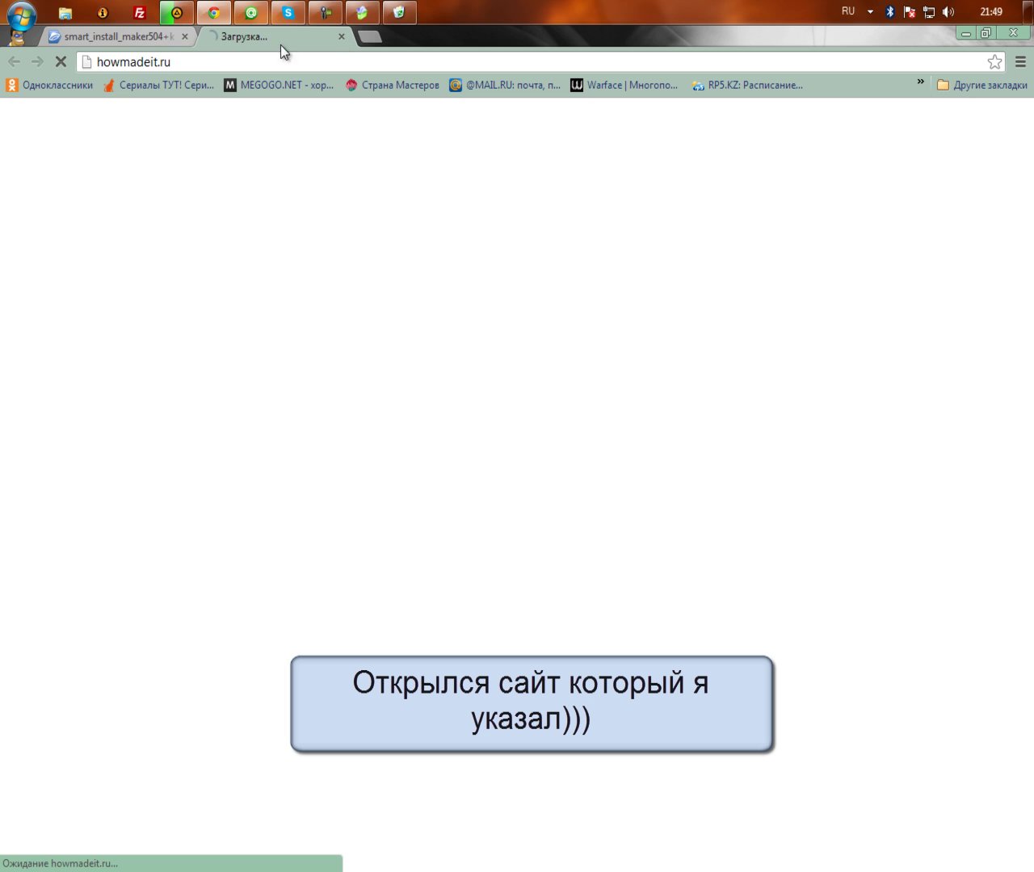
left_click(174, 62)
left_click_drag(153, 62, 289, 69)
left_click(341, 36)
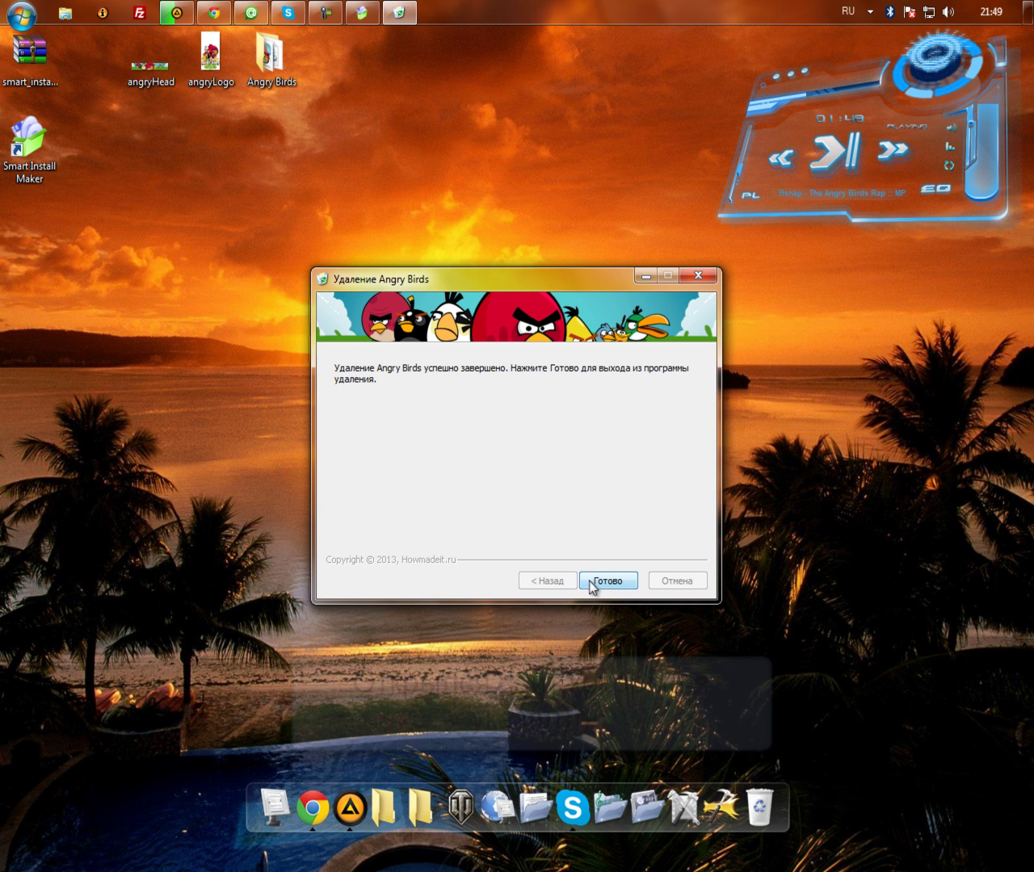
left_click(595, 582)
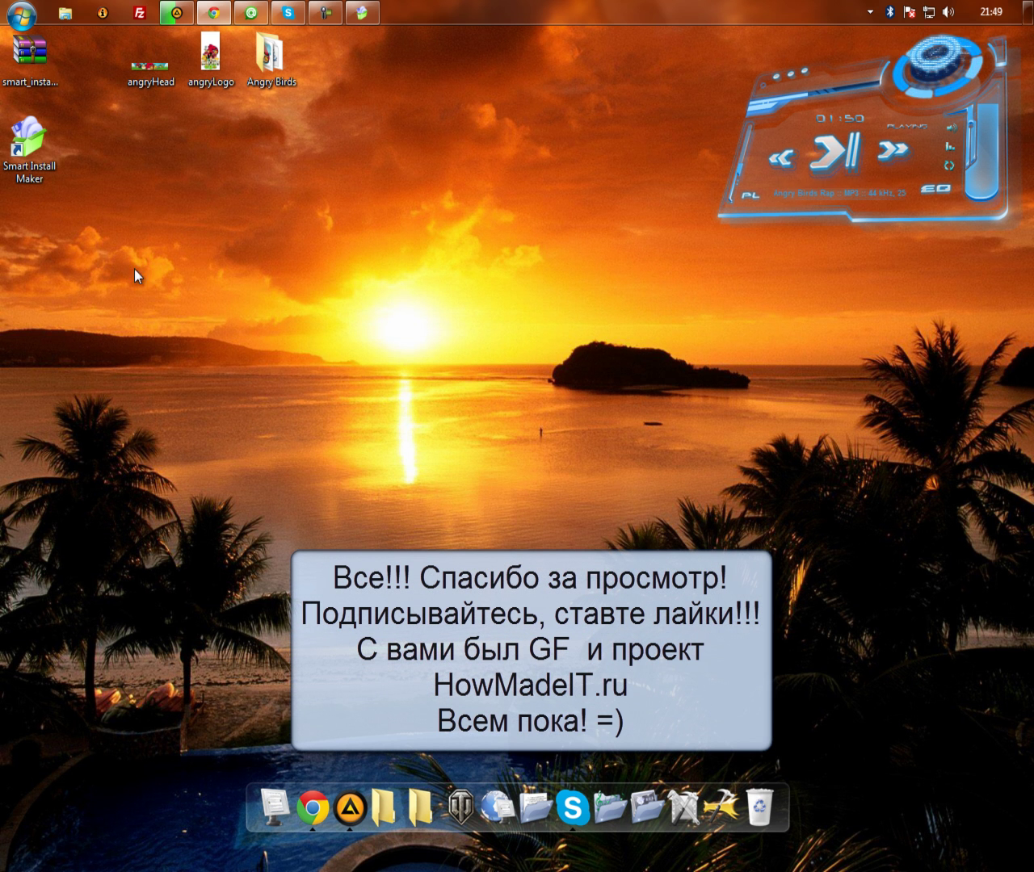